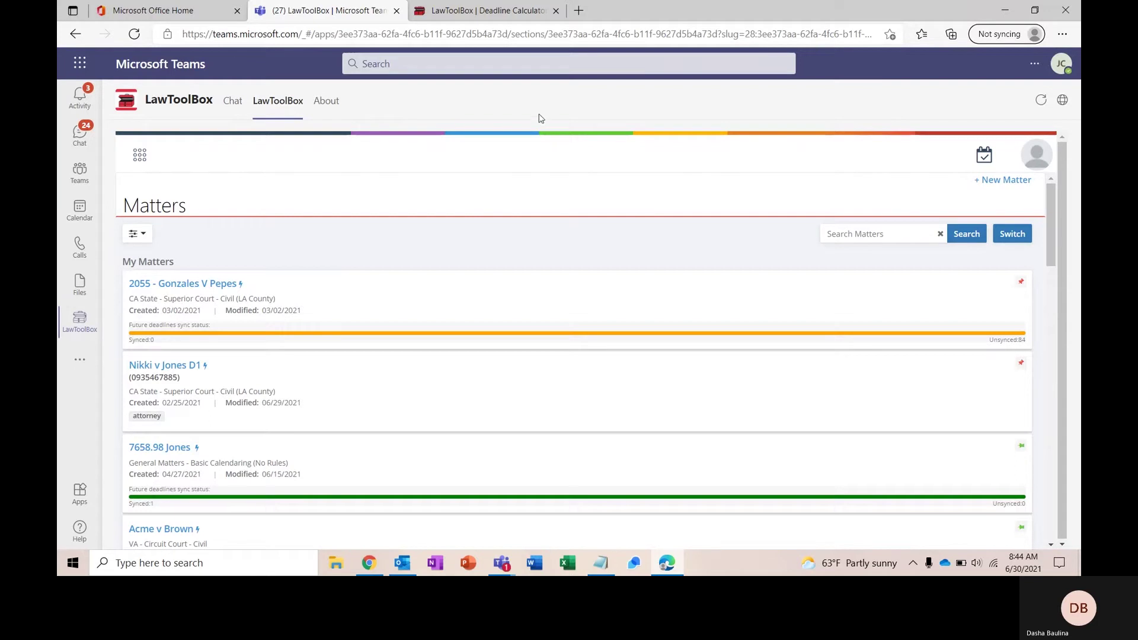
Step: Switch to the 'LawToolBox | Deadline Calculator' browser tab showing the app.lawtoolbox.com Matters list
{"action": "left_click", "coordinate": [509, 12]}
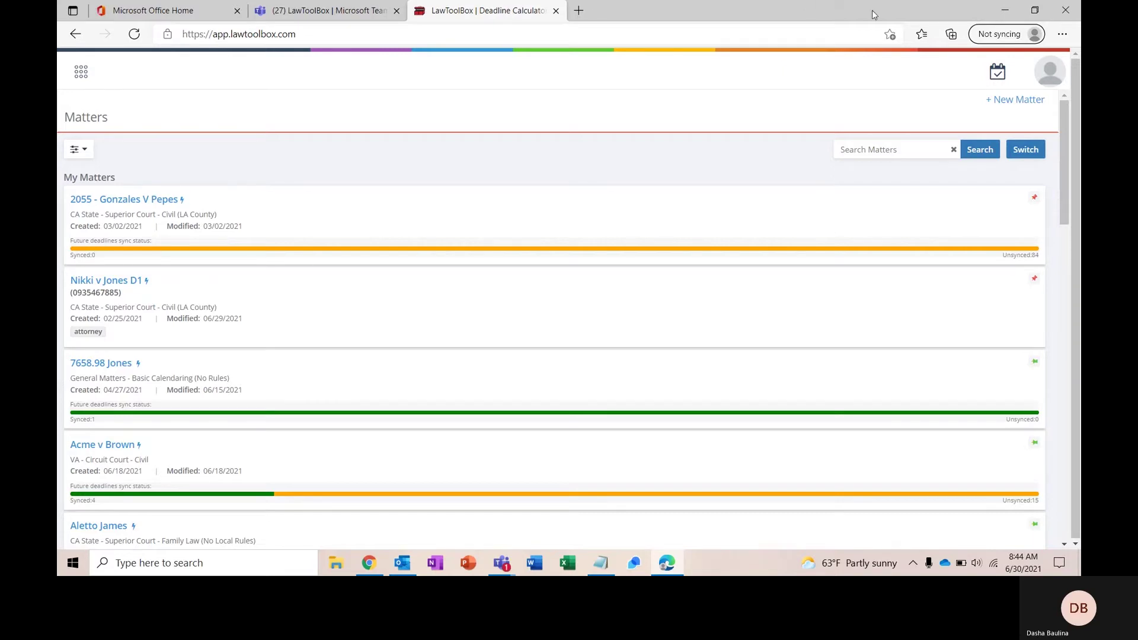
Step: Open the LawToolBox365 Dashboard in Outlook, widen its pane, and collapse Upcoming Deadlines
{"action": "left_click", "coordinate": [1006, 11]}
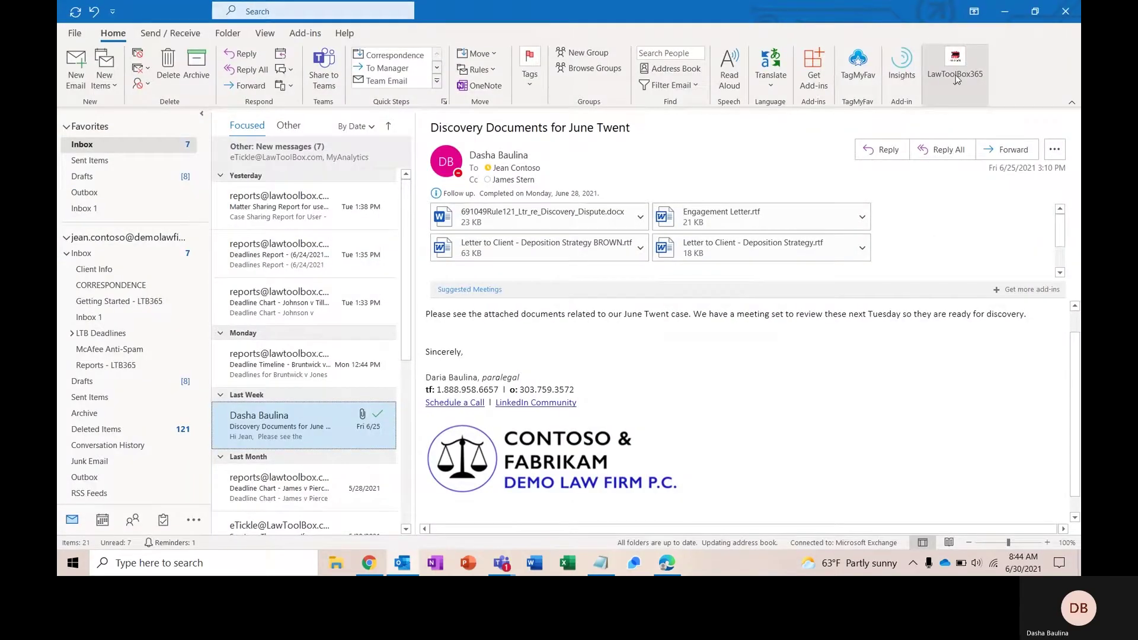
{"action": "left_click", "coordinate": [956, 78]}
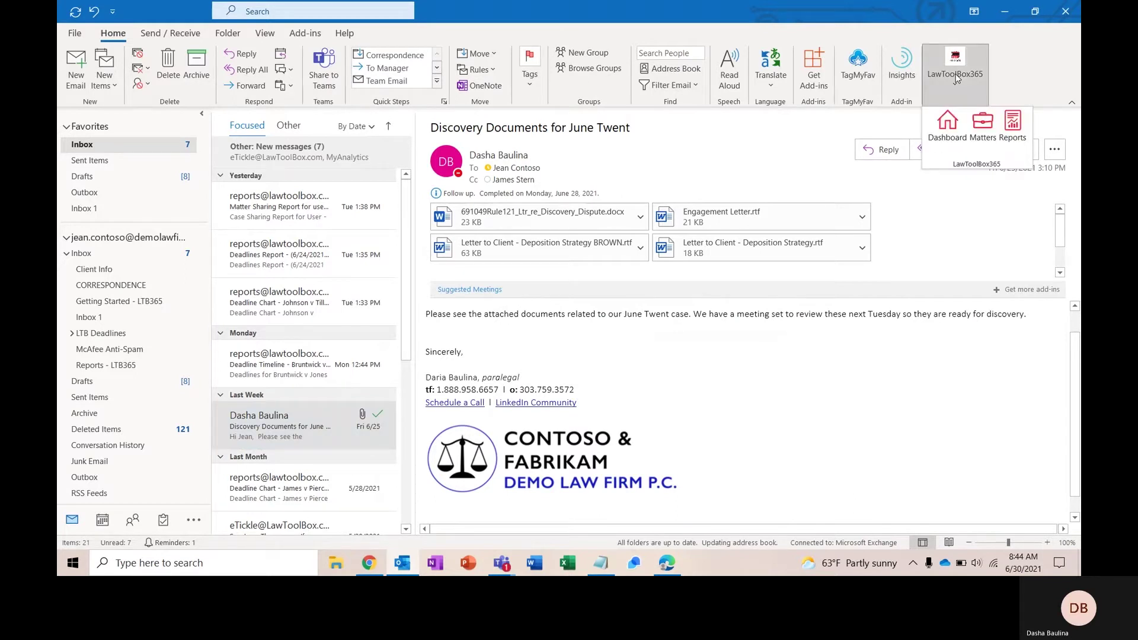
{"action": "left_click", "coordinate": [950, 136]}
{"action": "left_click_drag", "start_coordinate": [816, 209], "coordinate": [786, 213]}
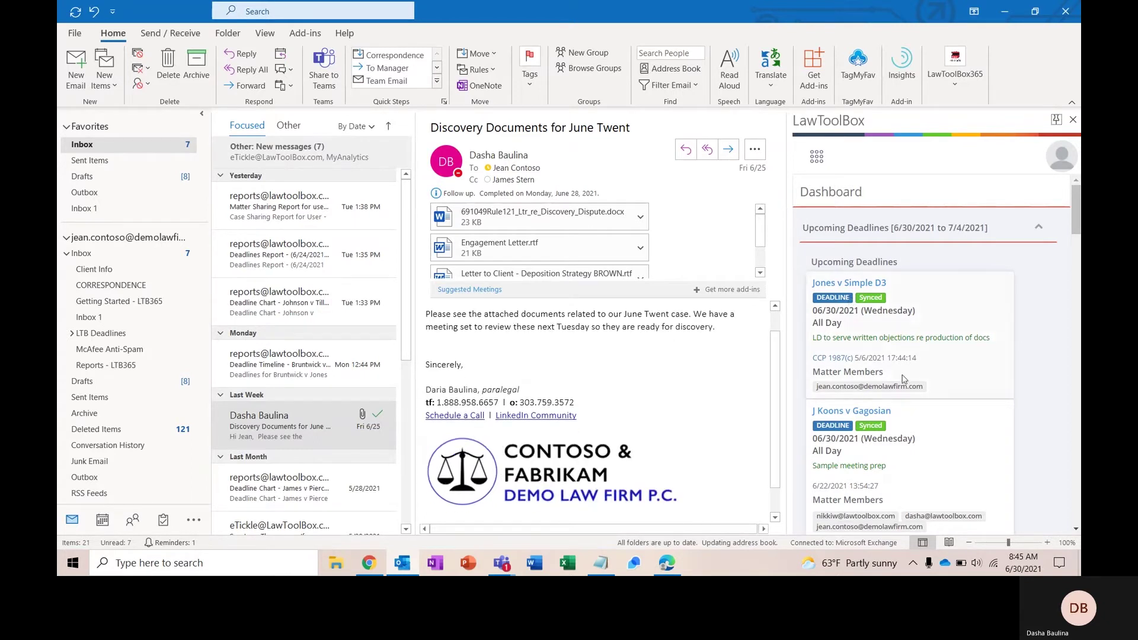
{"action": "scroll", "coordinate": [903, 379], "scroll_direction": "down", "scroll_amount": 3}
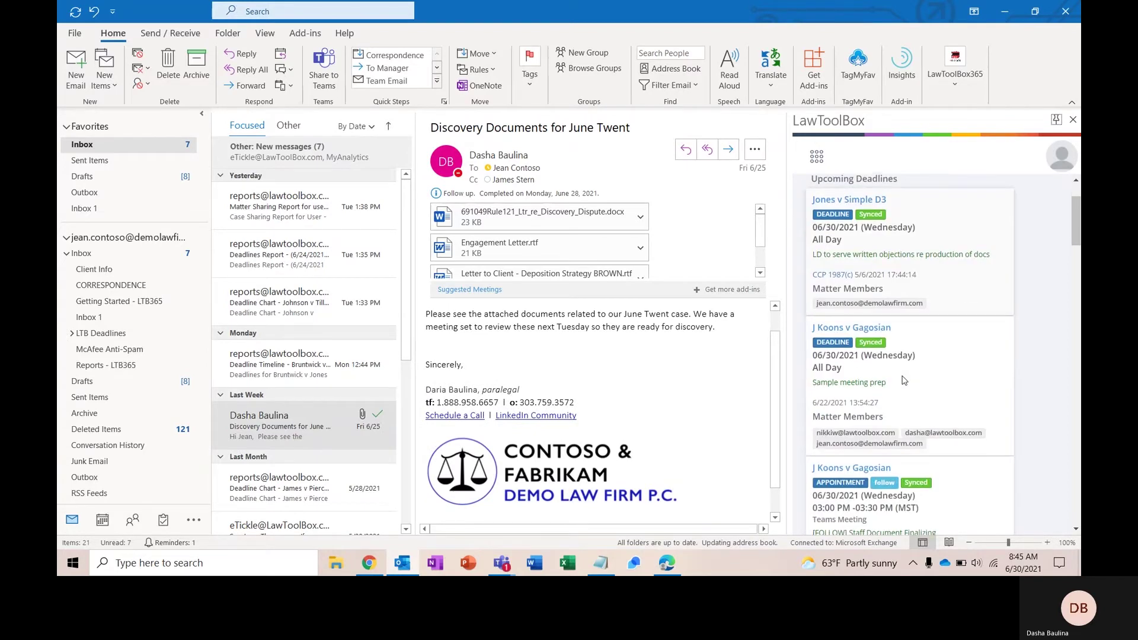
{"action": "scroll", "coordinate": [903, 380], "scroll_direction": "up", "scroll_amount": 3}
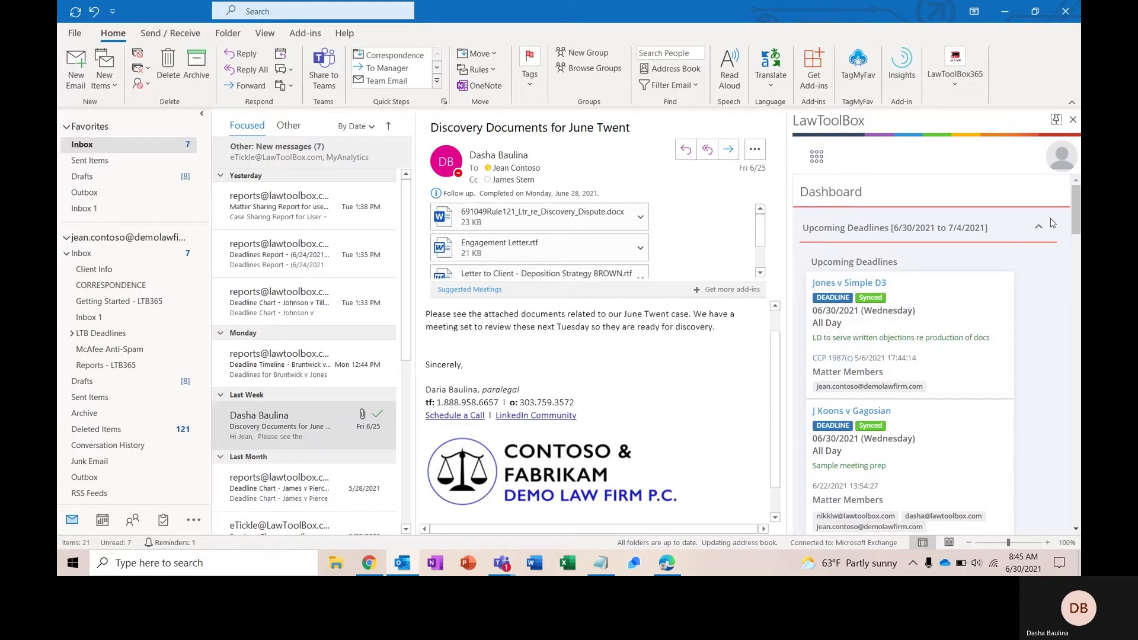
{"action": "left_click", "coordinate": [1039, 230]}
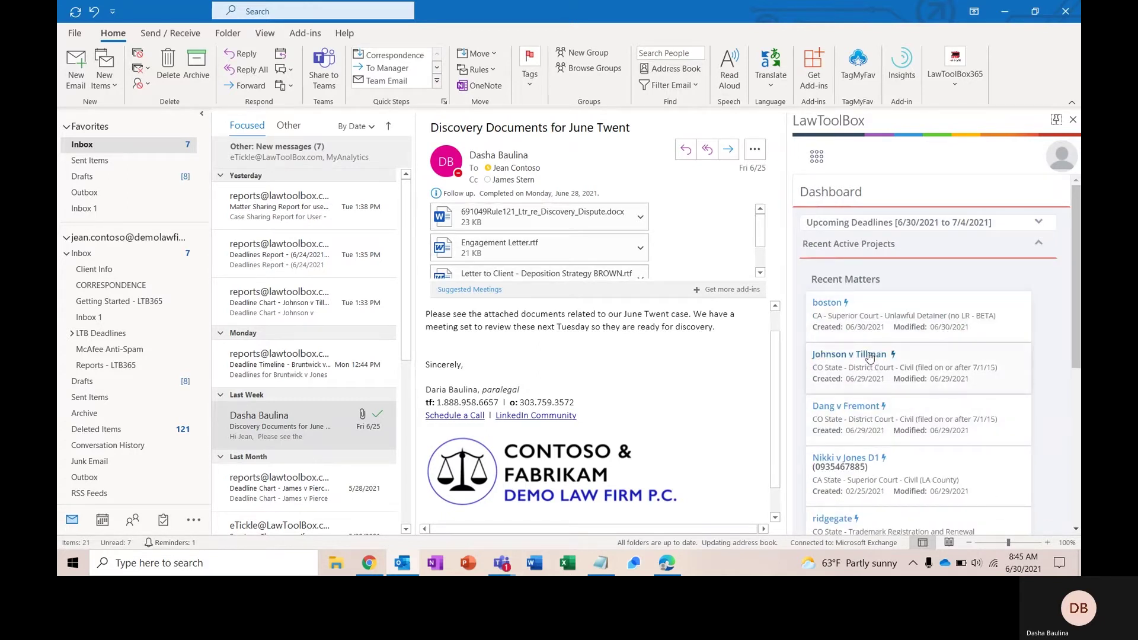
{"action": "left_click", "coordinate": [866, 407]}
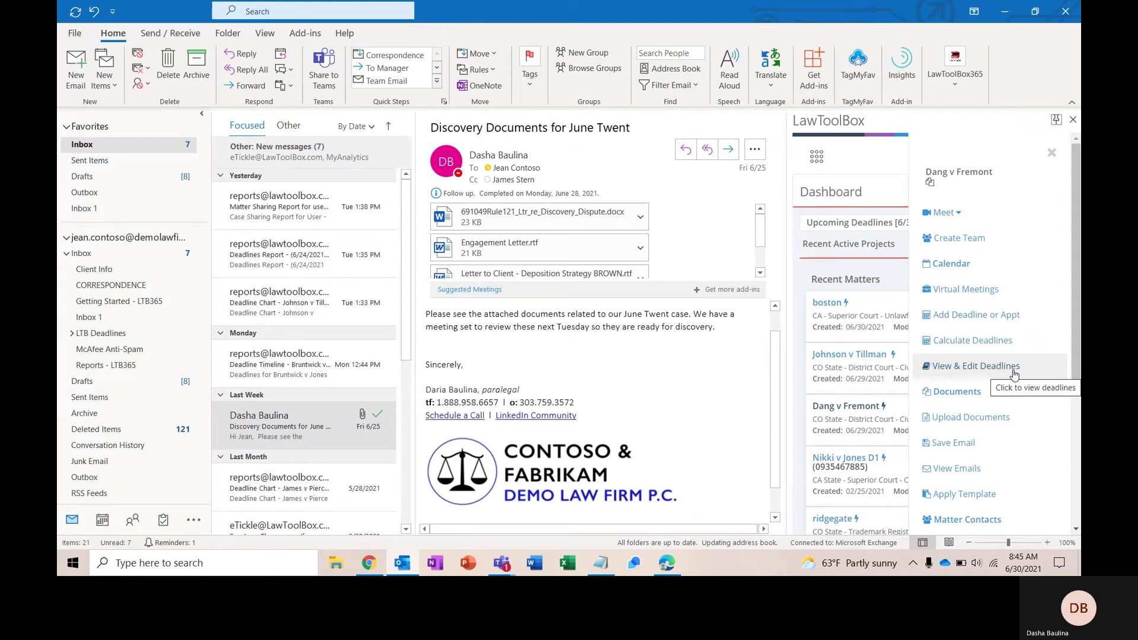
{"action": "left_click", "coordinate": [1052, 153]}
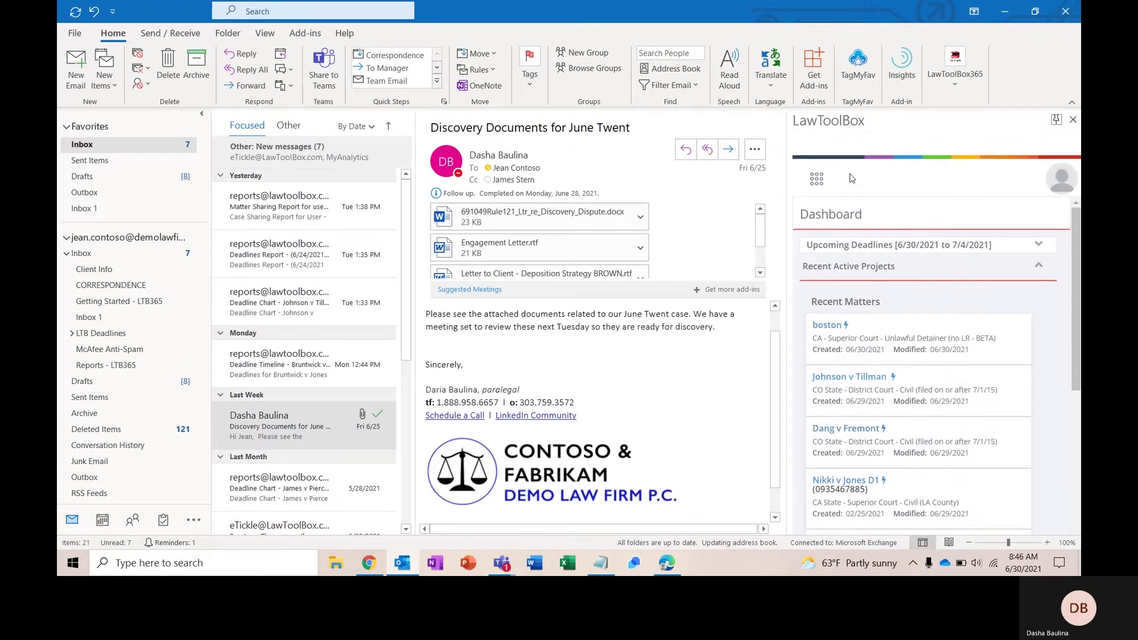
Step: Start a new matter from the Matters list with the nickname 'Jonson v Tillman'
{"action": "left_click", "coordinate": [824, 162]}
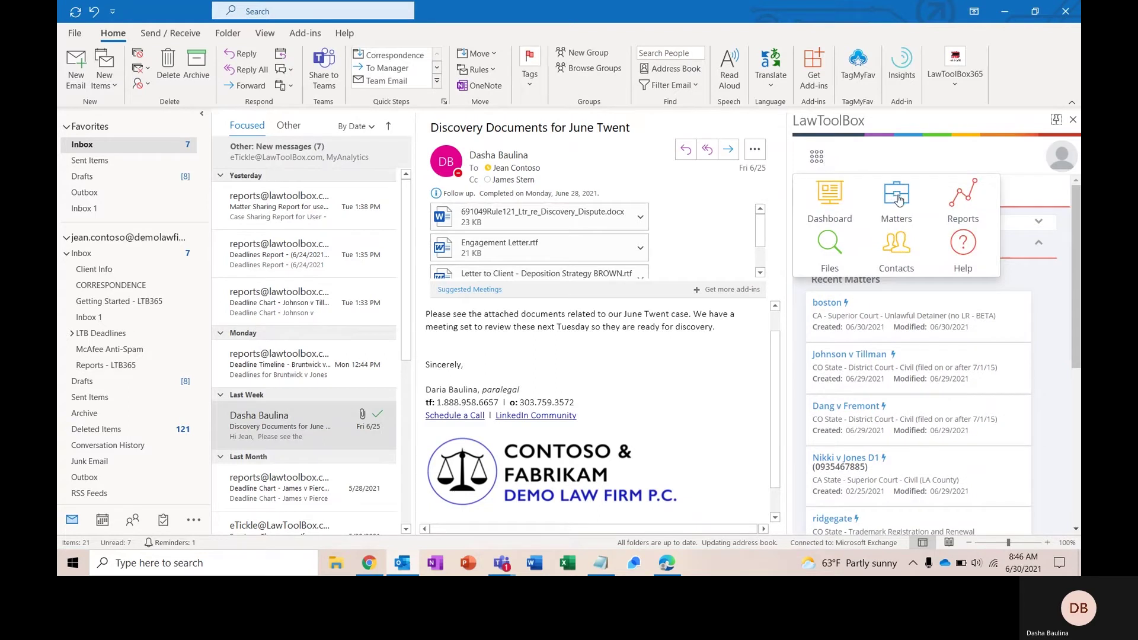
{"action": "left_click", "coordinate": [899, 201]}
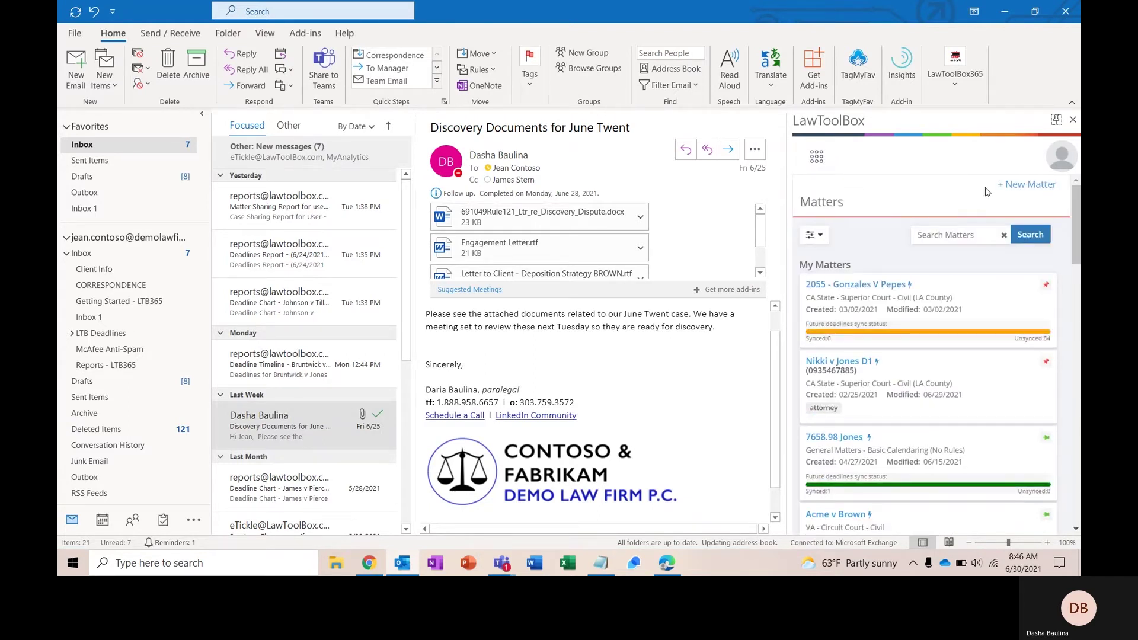
{"action": "left_click", "coordinate": [1028, 184]}
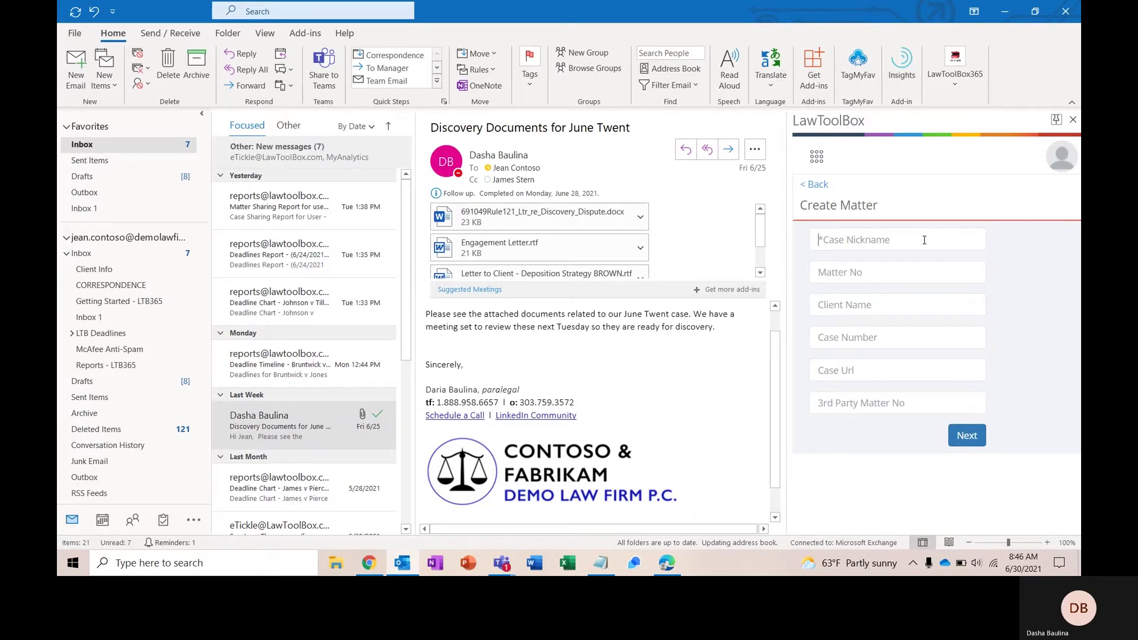
{"action": "type", "text": "Jonson v Tillman"}
{"action": "left_click", "coordinate": [964, 440]}
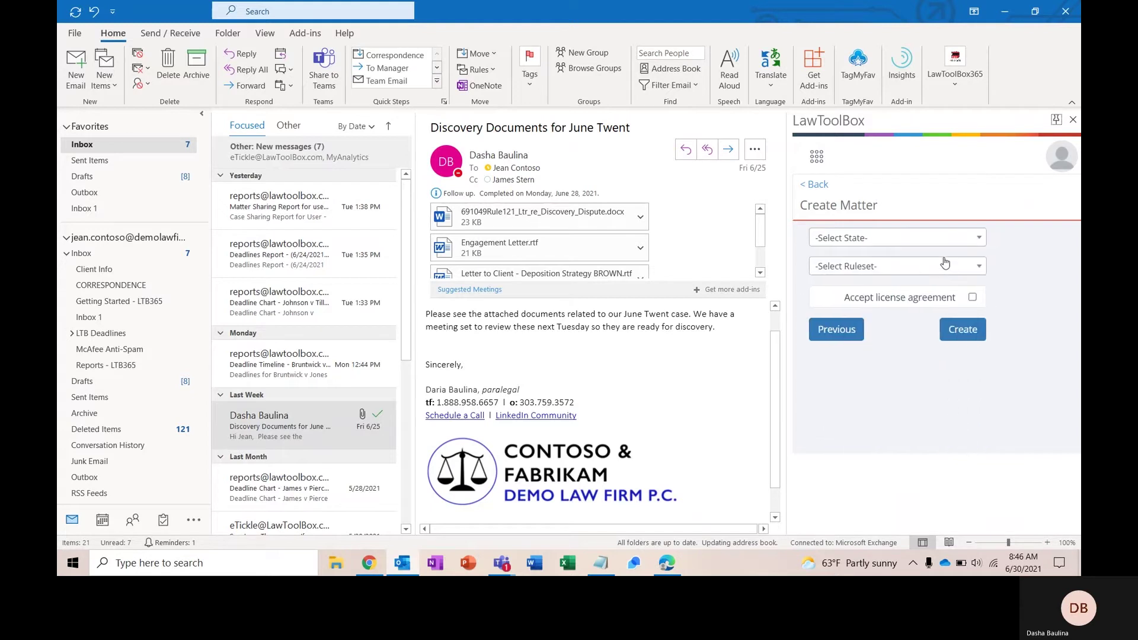
Step: Choose Colorado's Civil (filed on or after 7/1/15) ruleset, accept the license, and create the matter
{"action": "left_click", "coordinate": [942, 238]}
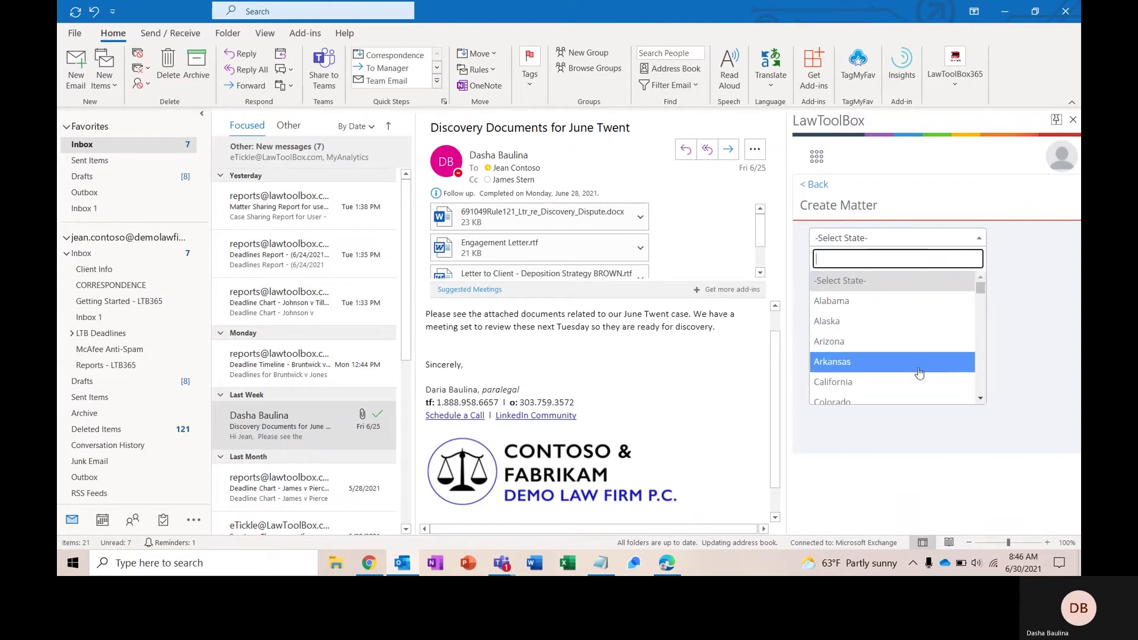
{"action": "left_click", "coordinate": [921, 400]}
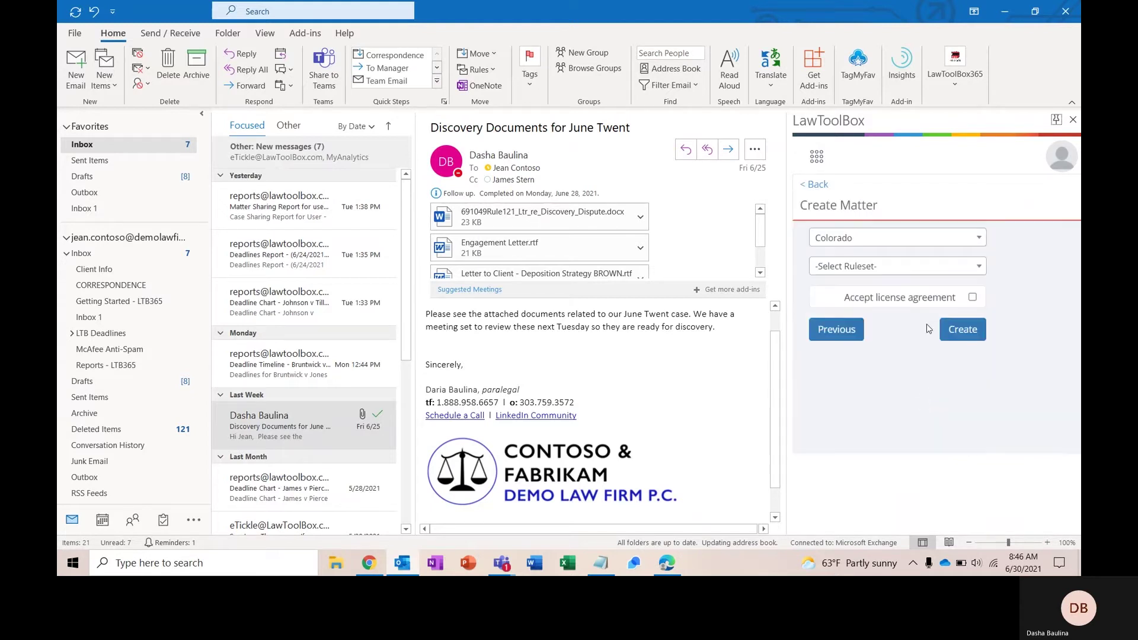
{"action": "left_click", "coordinate": [923, 274]}
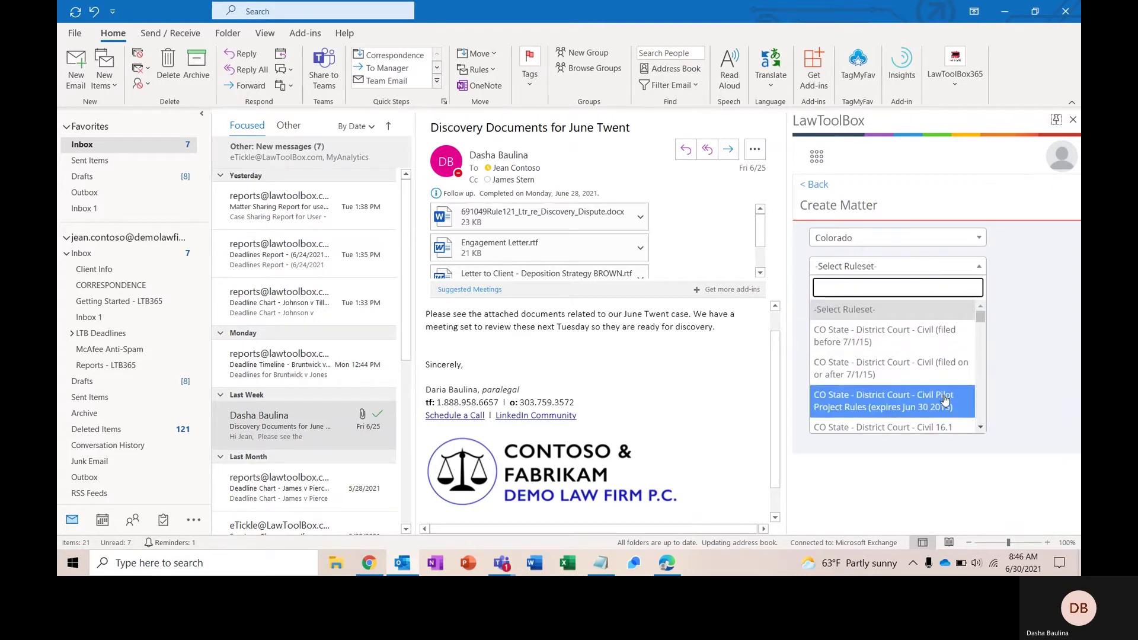
{"action": "scroll", "coordinate": [945, 401], "scroll_direction": "down", "scroll_amount": 4}
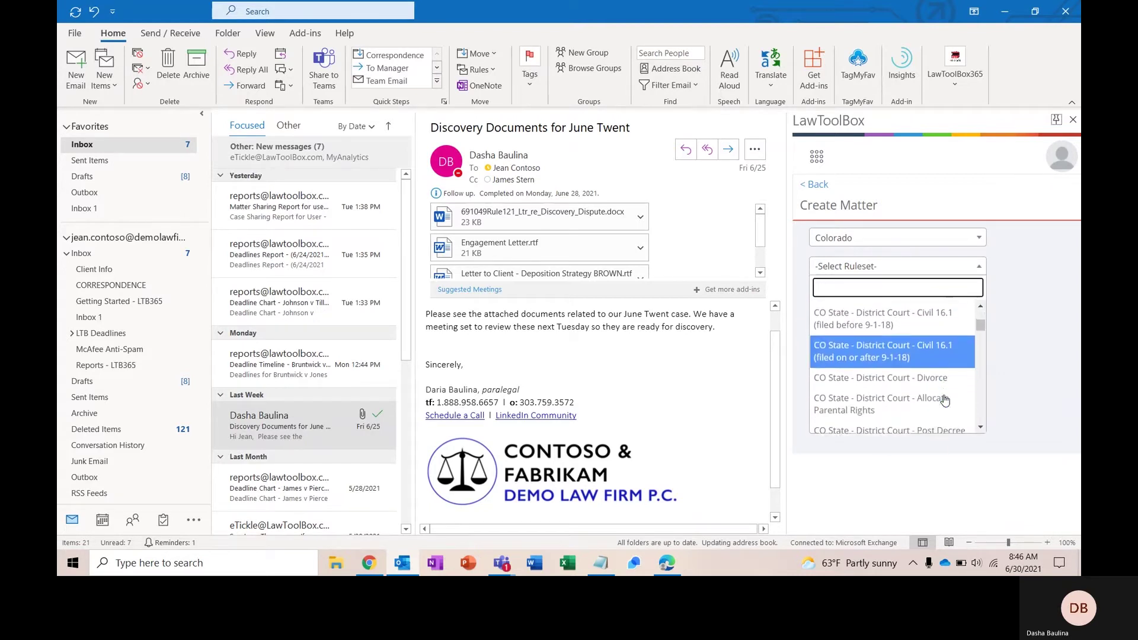
{"action": "scroll", "coordinate": [945, 401], "scroll_direction": "up", "scroll_amount": 4}
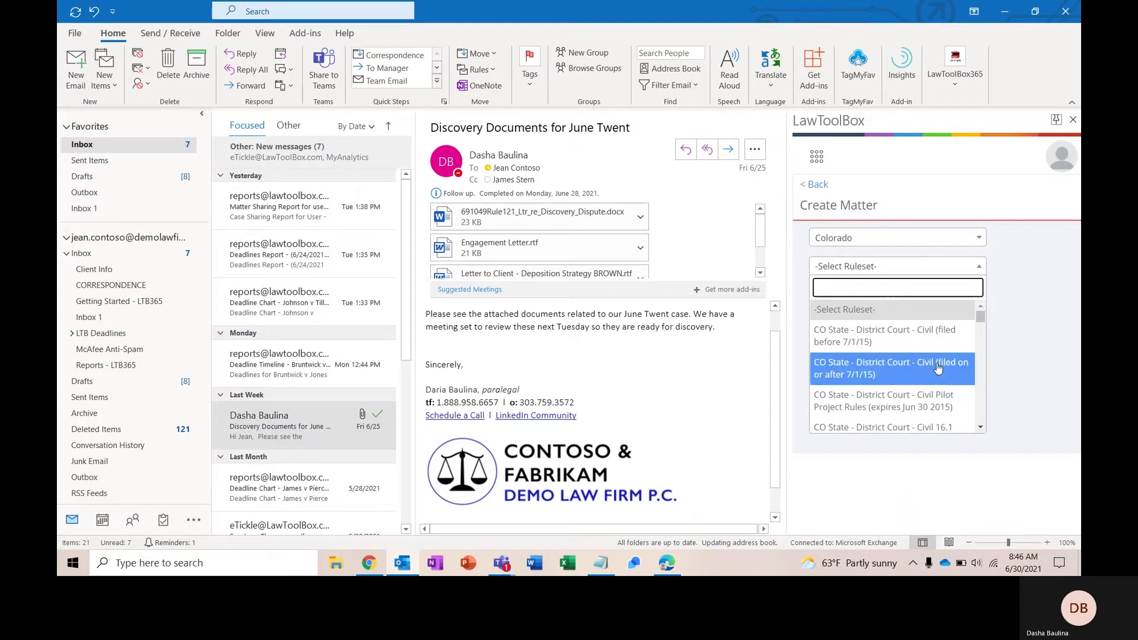
{"action": "left_click", "coordinate": [938, 368]}
{"action": "left_click", "coordinate": [972, 297]}
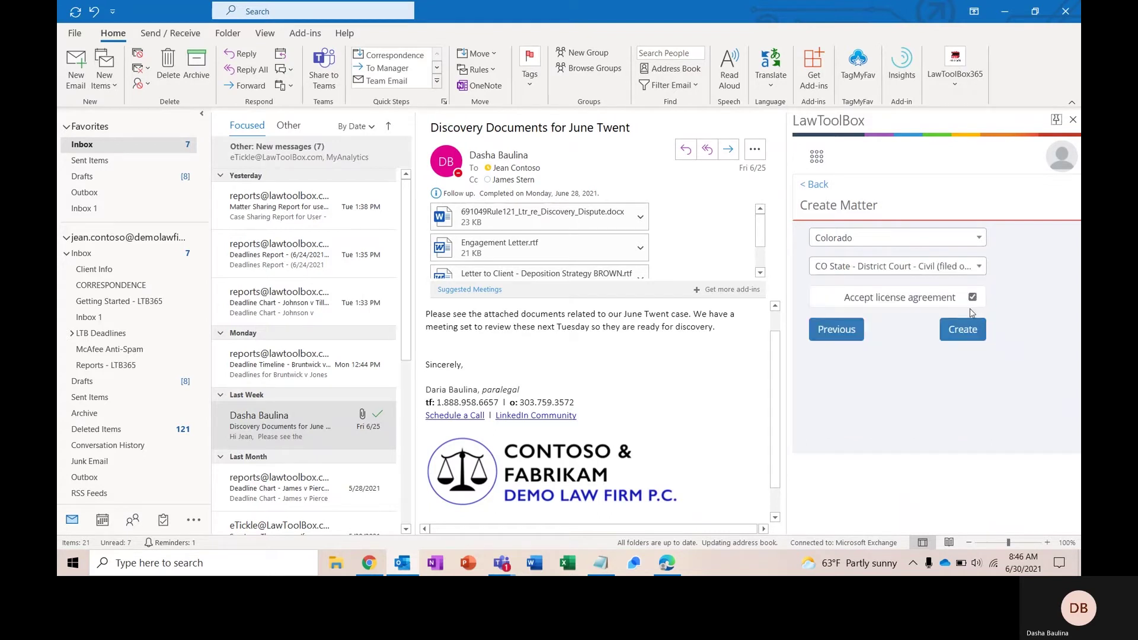
{"action": "left_click", "coordinate": [970, 327]}
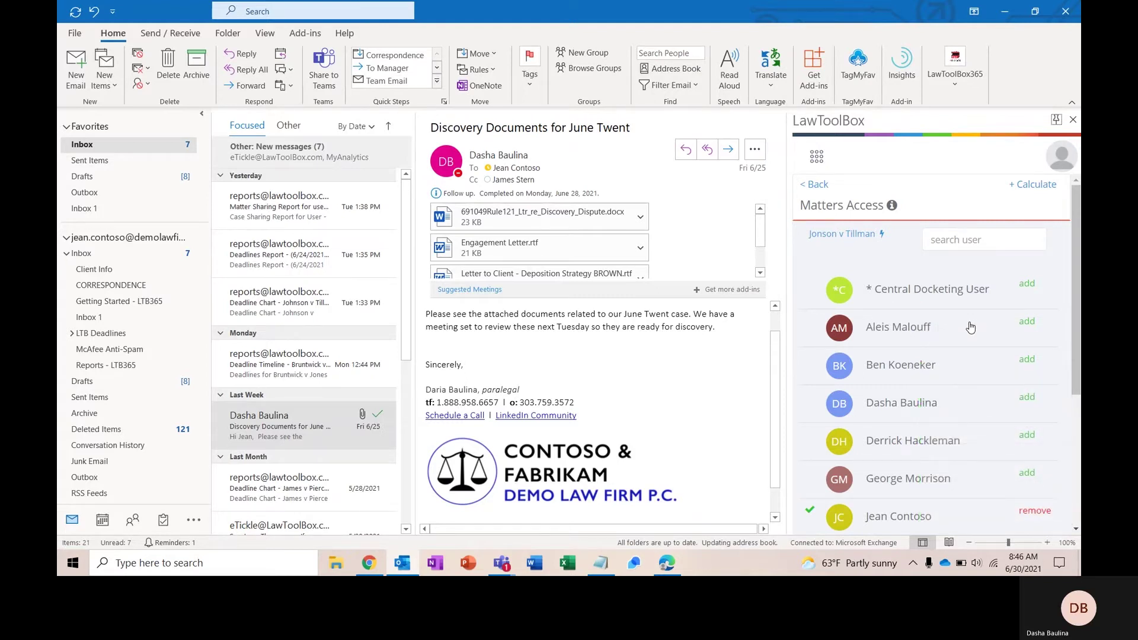
Step: Add another firm user to the Jonson v Tillman Matters Access list
{"action": "left_click", "coordinate": [1028, 398]}
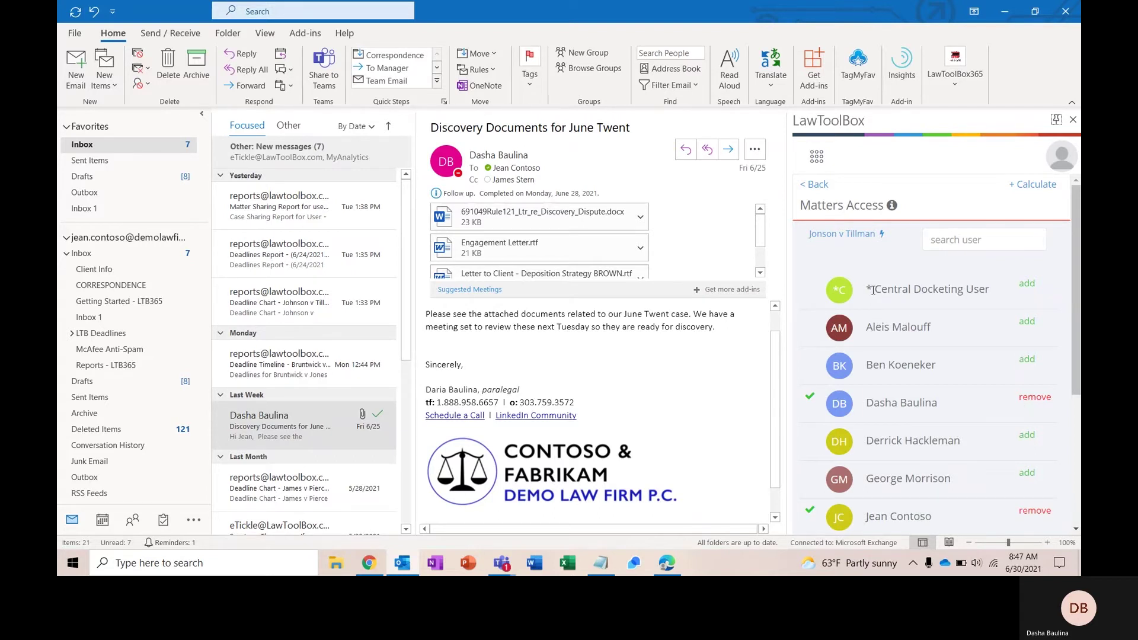
{"action": "left_click_drag", "start_coordinate": [874, 290], "coordinate": [993, 293]}
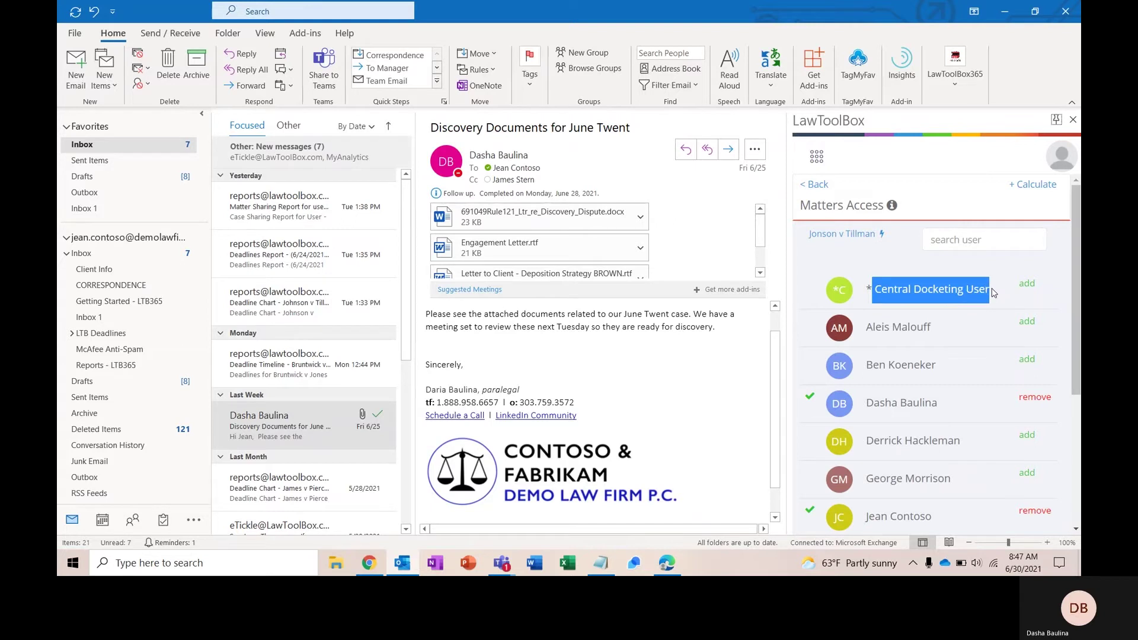
{"action": "left_click", "coordinate": [994, 293]}
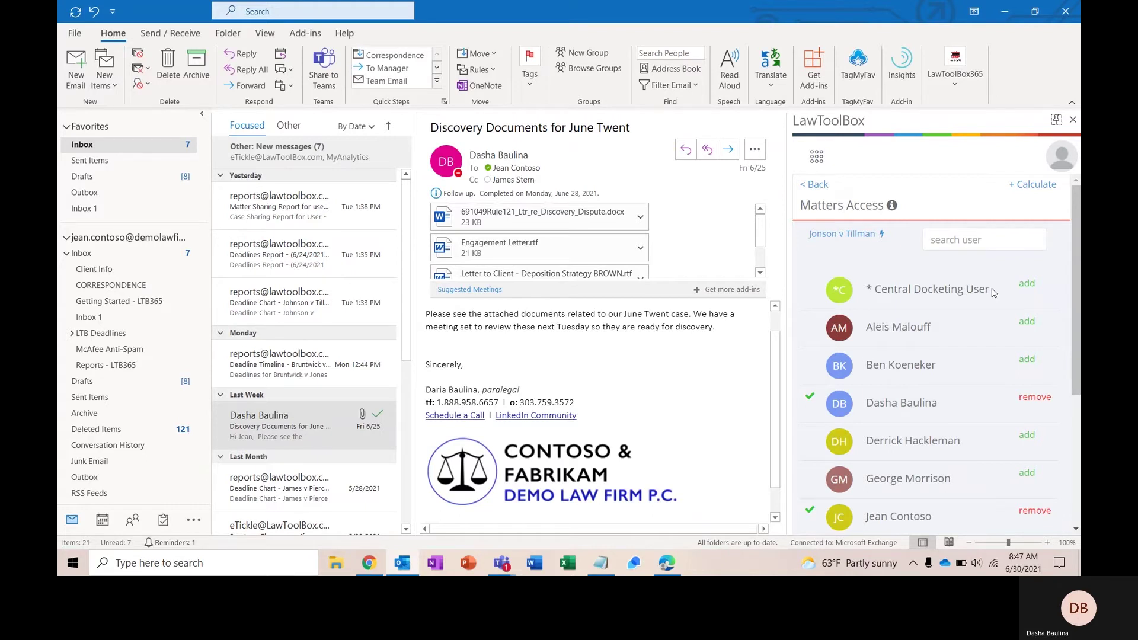
Step: Set the deadline trigger to Commencement Date with a trigger date of 06/29/2021
{"action": "left_click", "coordinate": [1039, 185]}
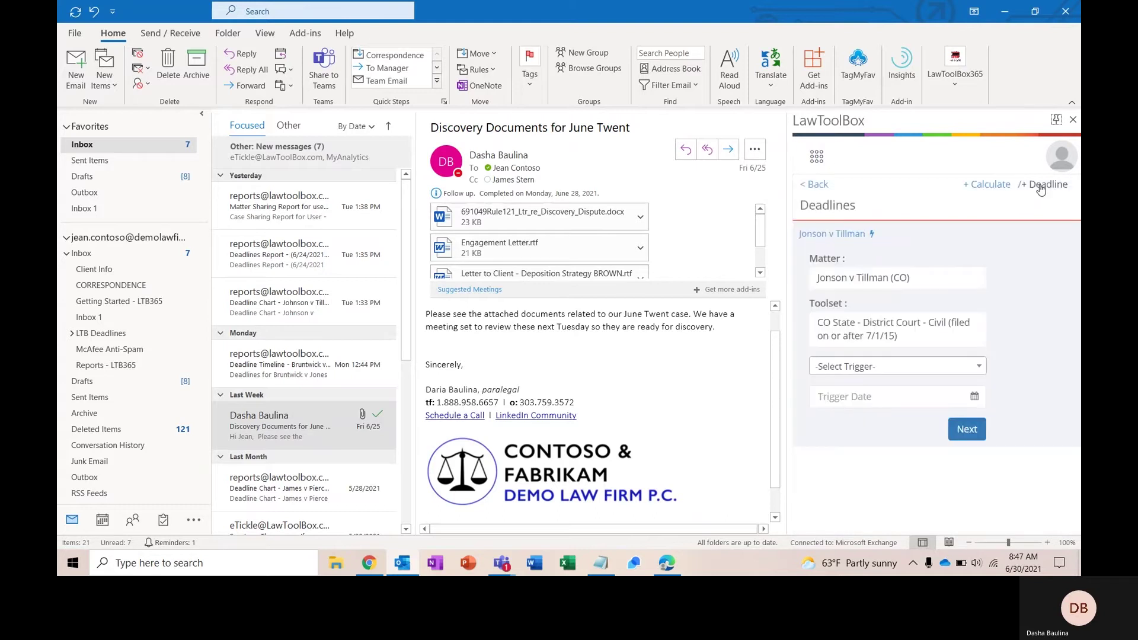
{"action": "left_click", "coordinate": [922, 370]}
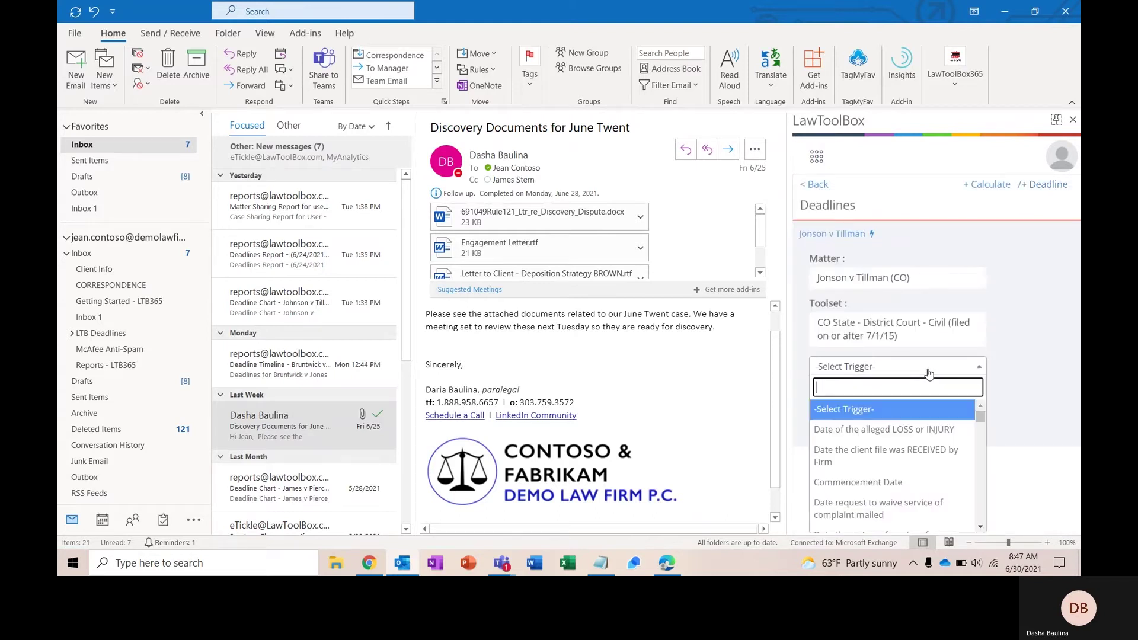
{"action": "scroll", "coordinate": [915, 448], "scroll_direction": "down", "scroll_amount": 5}
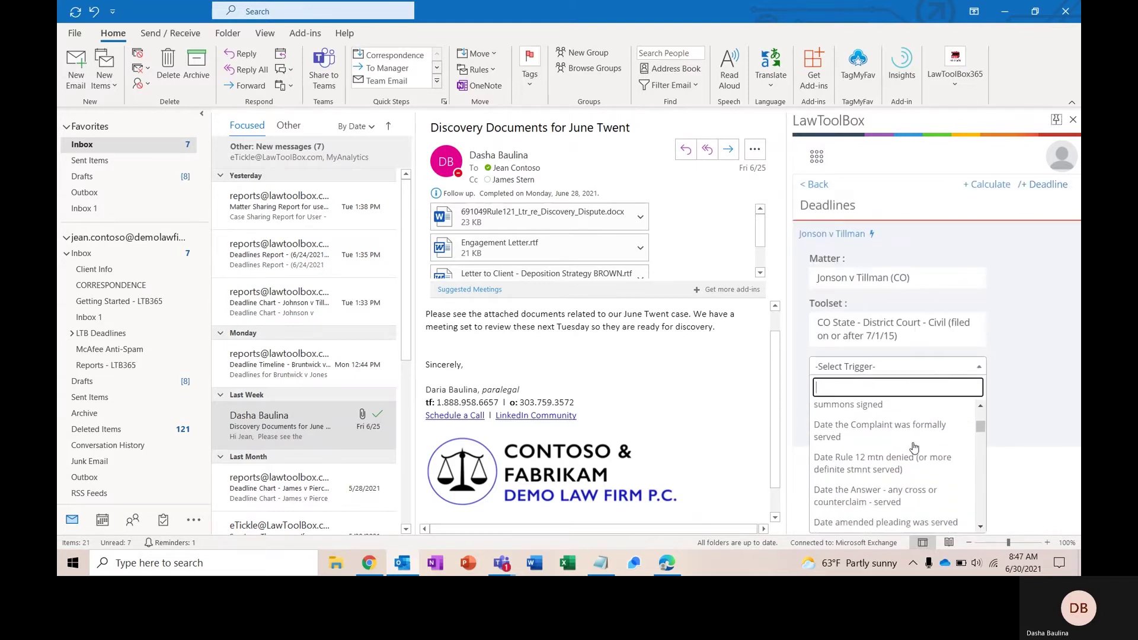
{"action": "scroll", "coordinate": [914, 448], "scroll_direction": "down", "scroll_amount": 4}
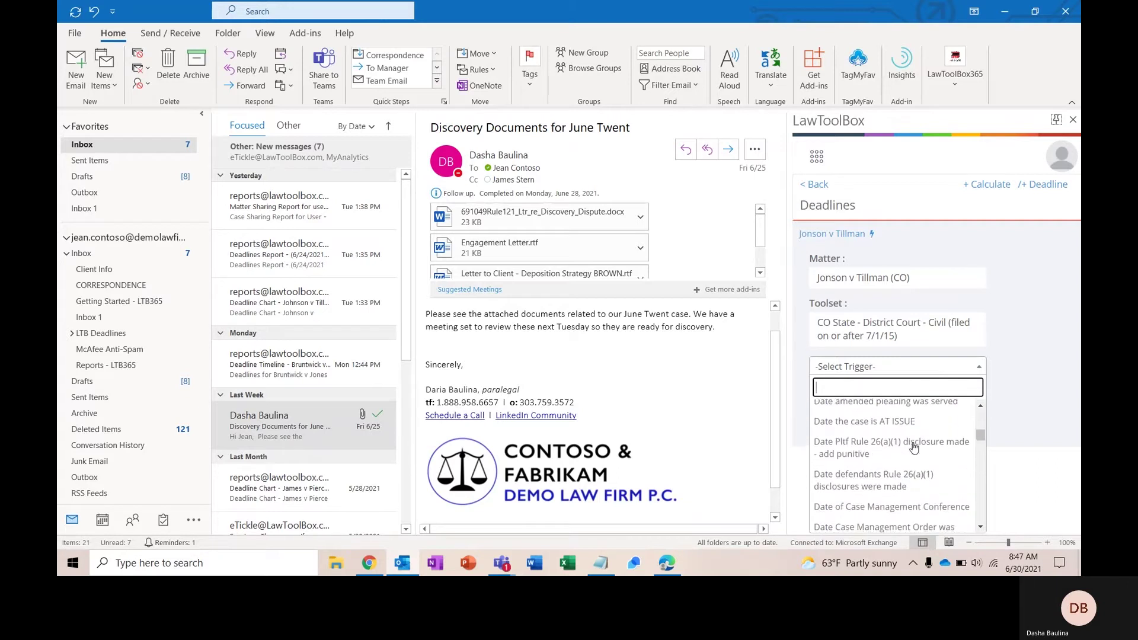
{"action": "scroll", "coordinate": [915, 448], "scroll_direction": "up", "scroll_amount": 10}
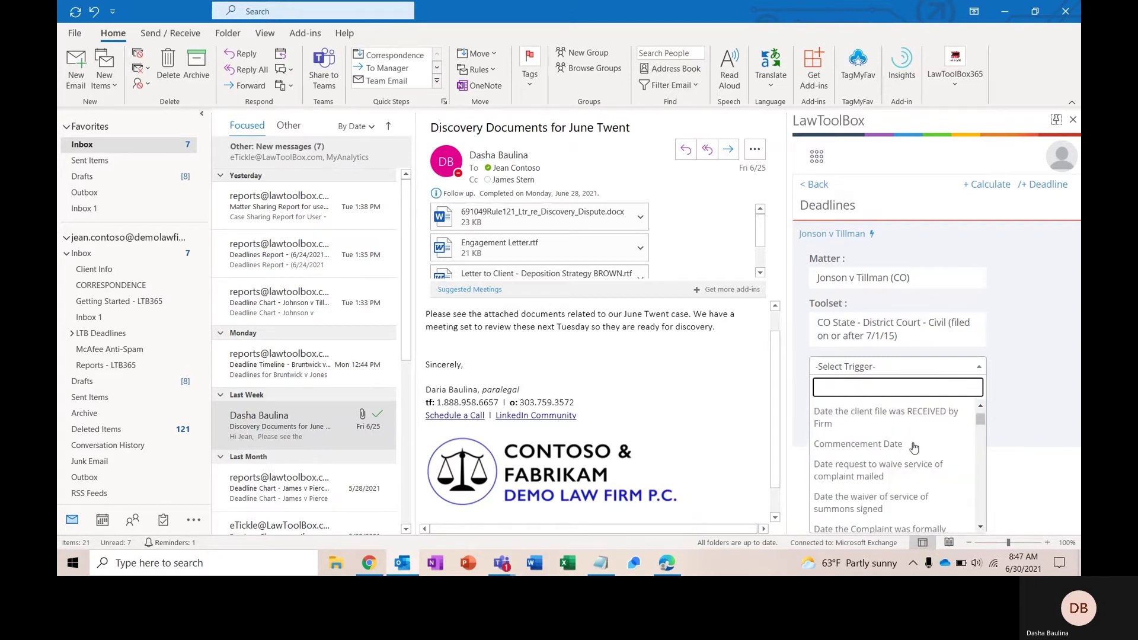
{"action": "type", "text": "trial"}
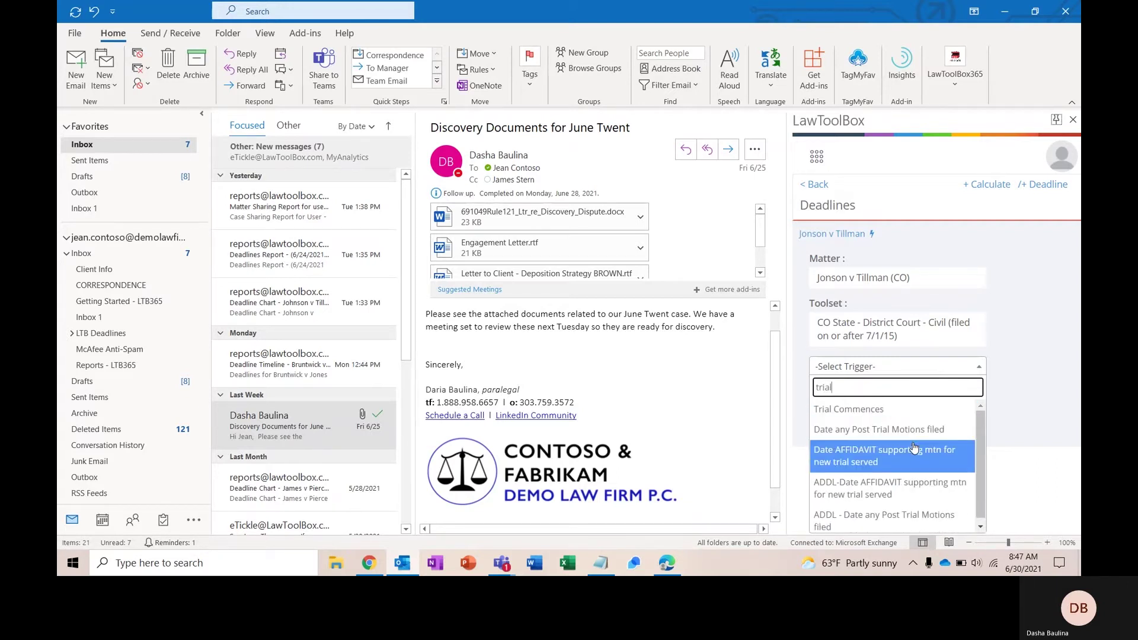
{"action": "key", "text": "BackSpace"}
{"action": "key", "text": "BackSpace"}
{"action": "key", "text": "BackSpace"}
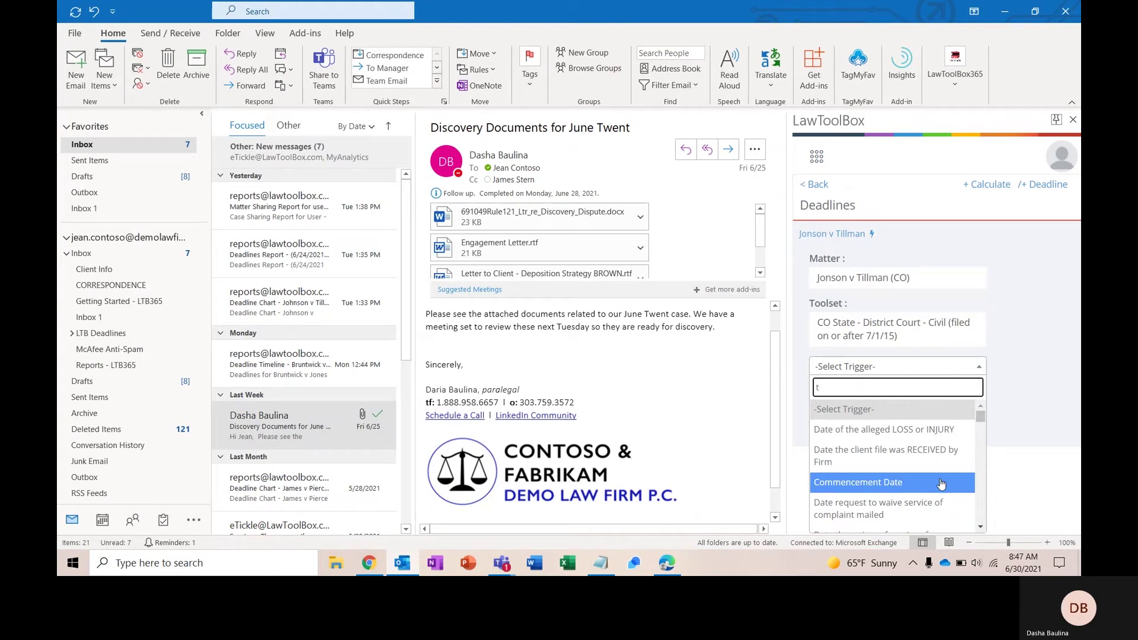
{"action": "left_click", "coordinate": [926, 489]}
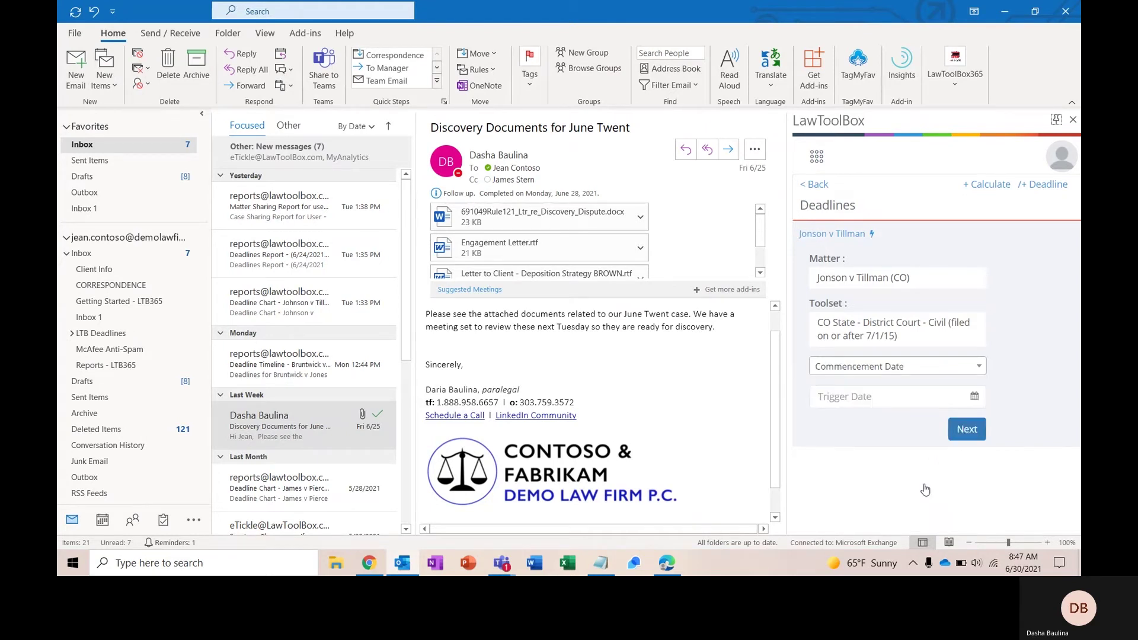
{"action": "left_click", "coordinate": [976, 396]}
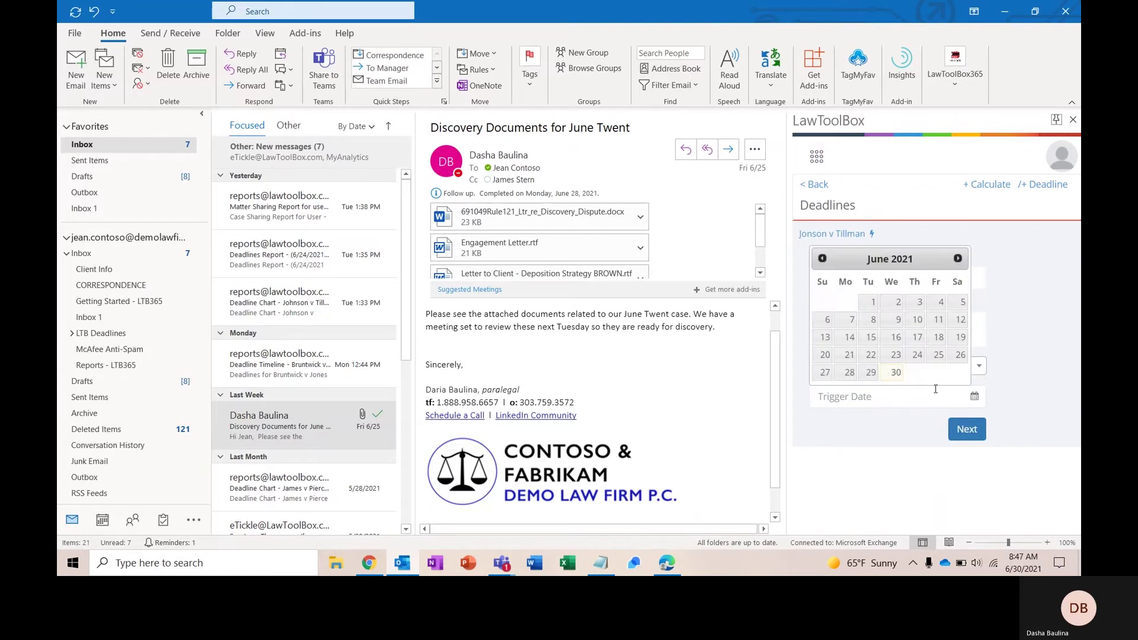
{"action": "left_click", "coordinate": [871, 373]}
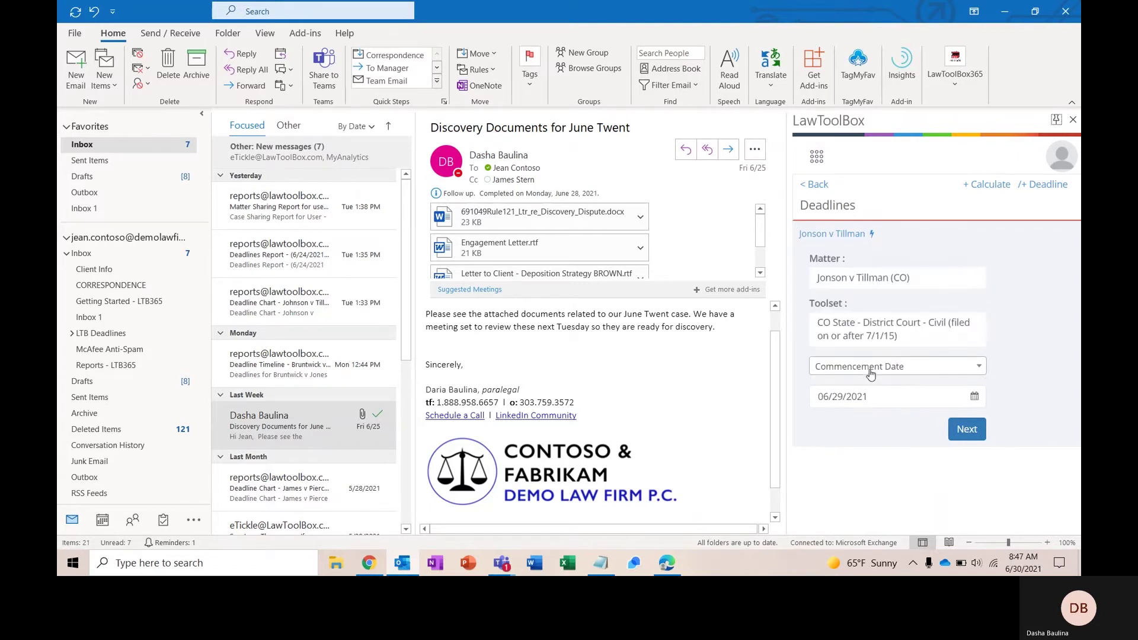
Step: Calculate the Jonson v Tillman deadlines, producing 7 in total
{"action": "left_click", "coordinate": [964, 430]}
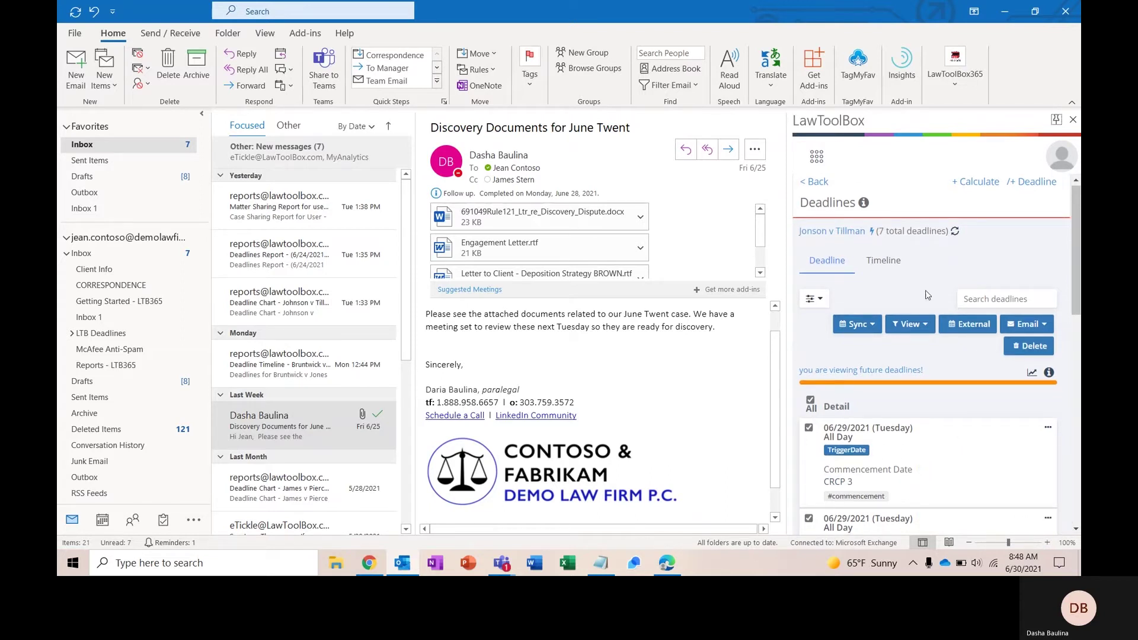
{"action": "left_click_drag", "start_coordinate": [876, 231], "coordinate": [951, 232]}
{"action": "left_click", "coordinate": [951, 231]}
{"action": "scroll", "coordinate": [907, 388], "scroll_direction": "down", "scroll_amount": 2}
{"action": "scroll", "coordinate": [905, 390], "scroll_direction": "down", "scroll_amount": 3}
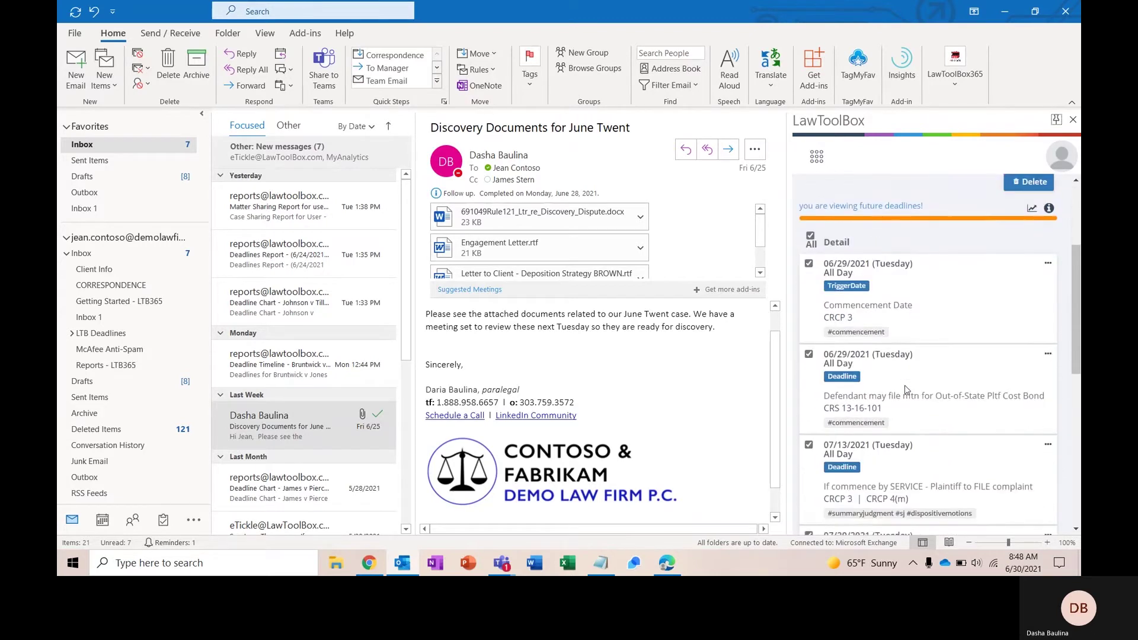
{"action": "scroll", "coordinate": [868, 356], "scroll_direction": "up", "scroll_amount": 2}
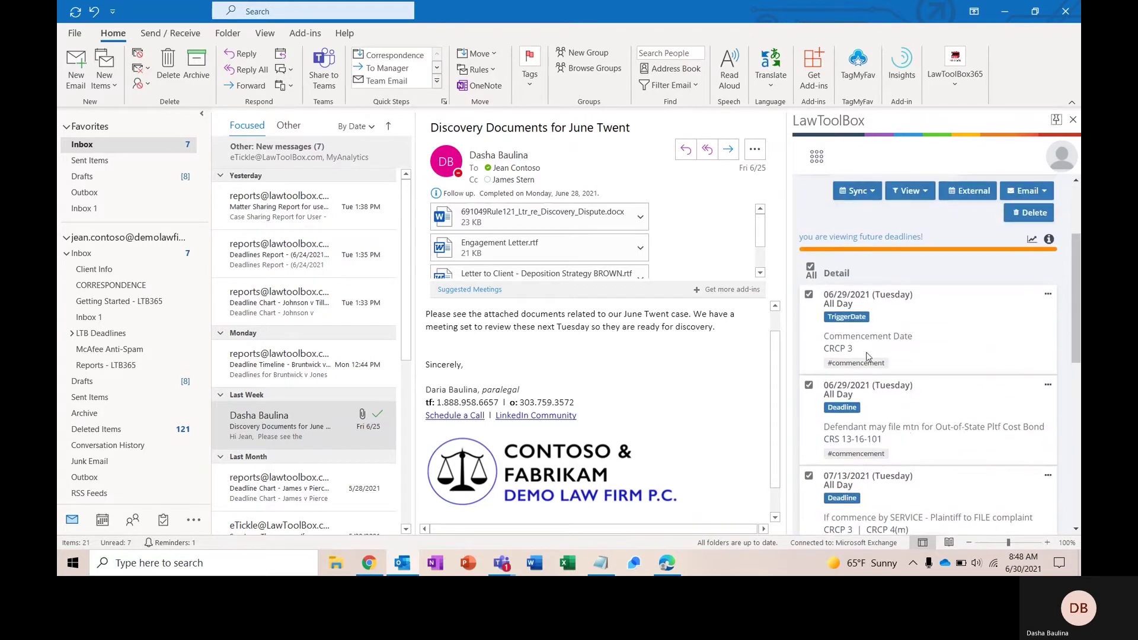
Step: Untick all deadlines, then tick the two 06/29/2021 entries and the 07/13/2021 deadline
{"action": "left_click", "coordinate": [810, 267]}
{"action": "left_click", "coordinate": [809, 295]}
{"action": "left_click", "coordinate": [808, 385]}
{"action": "scroll", "coordinate": [812, 485], "scroll_direction": "down", "scroll_amount": 1}
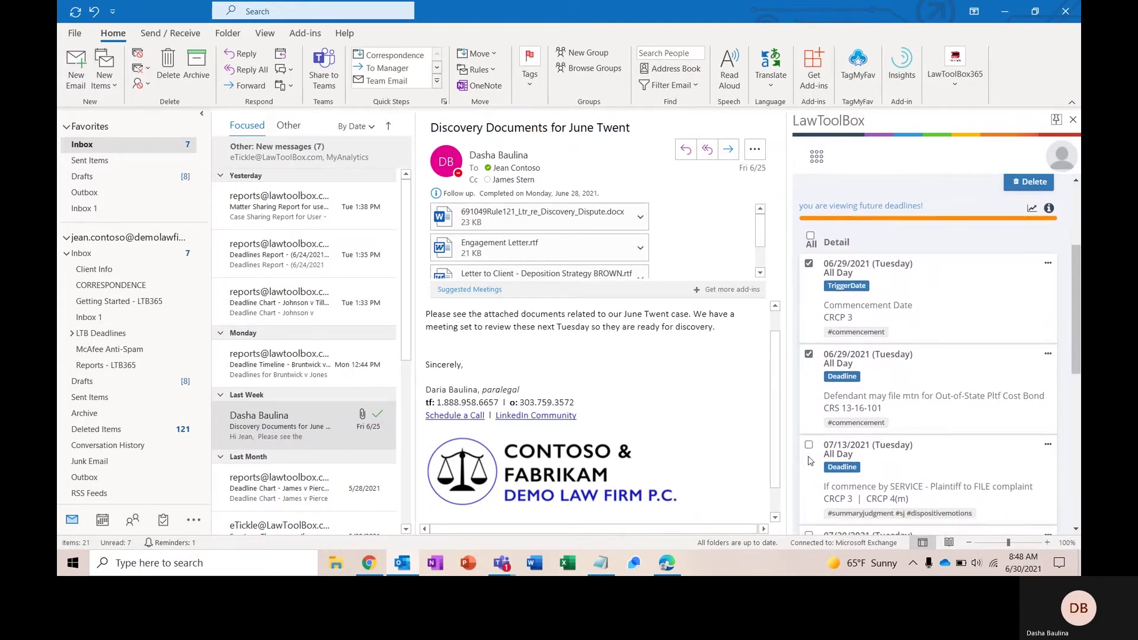
{"action": "left_click", "coordinate": [809, 445]}
{"action": "scroll", "coordinate": [987, 343], "scroll_direction": "up", "scroll_amount": 3}
Step: Sync the ticked deadlines to the calendar with Add Selected and review the updated list
{"action": "left_click", "coordinate": [875, 327]}
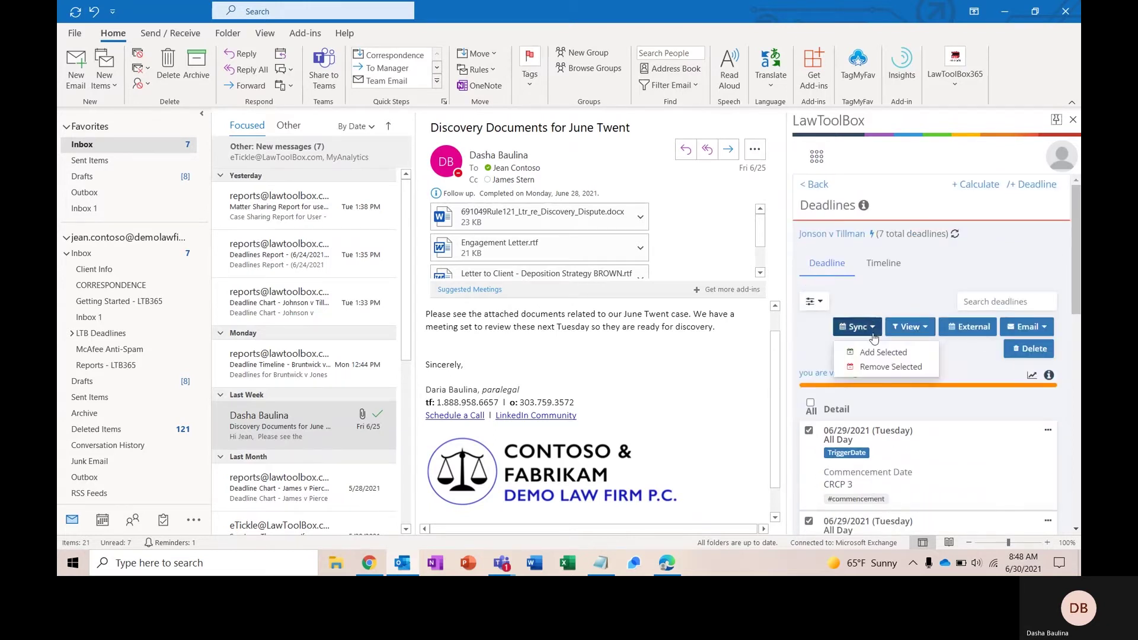
{"action": "left_click", "coordinate": [875, 355]}
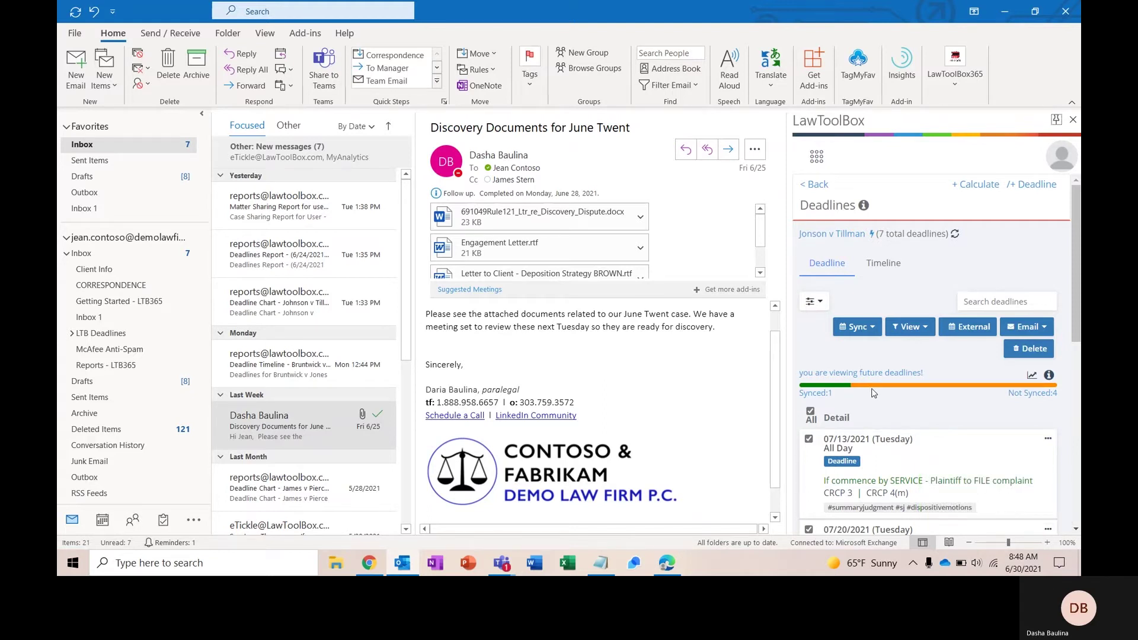
{"action": "scroll", "coordinate": [872, 393], "scroll_direction": "down", "scroll_amount": 4}
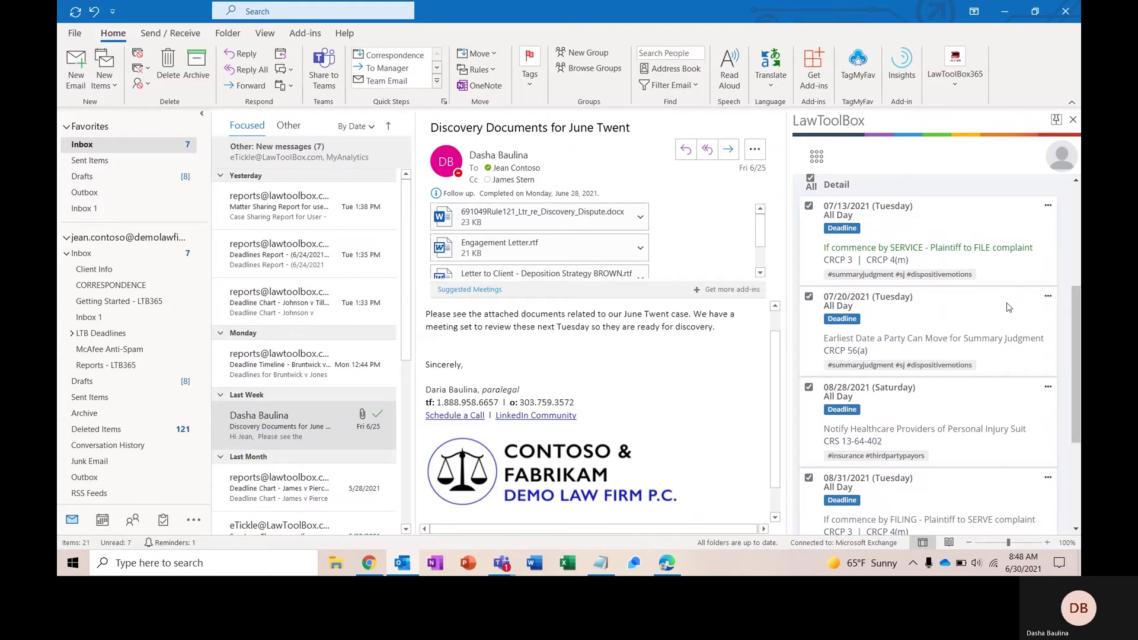
{"action": "left_click", "coordinate": [1048, 297]}
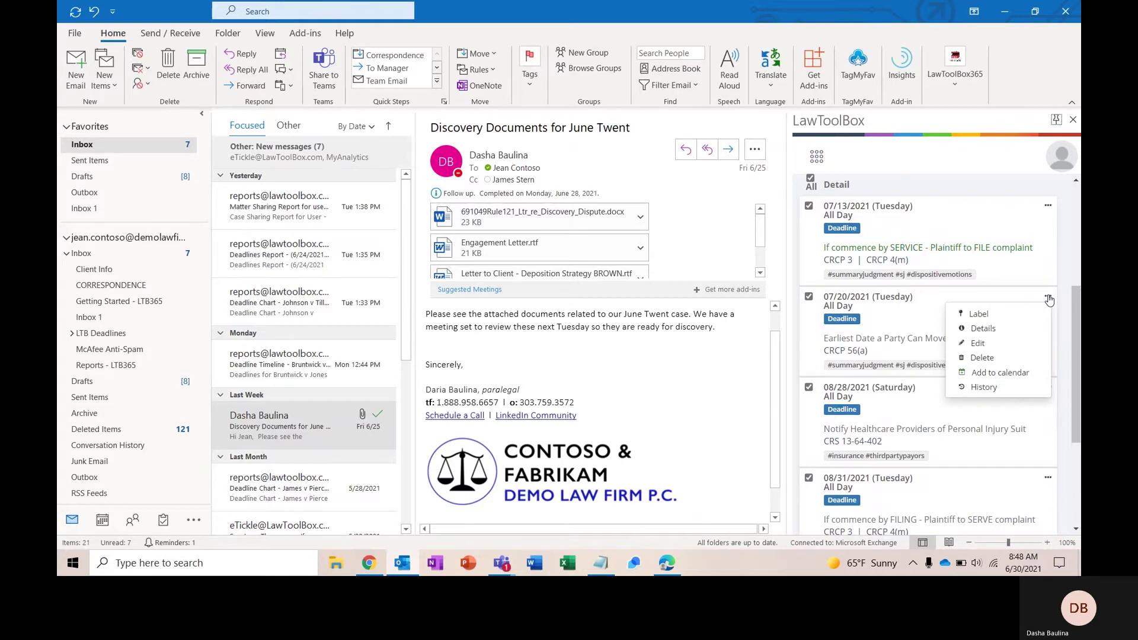
{"action": "left_click", "coordinate": [1013, 314]}
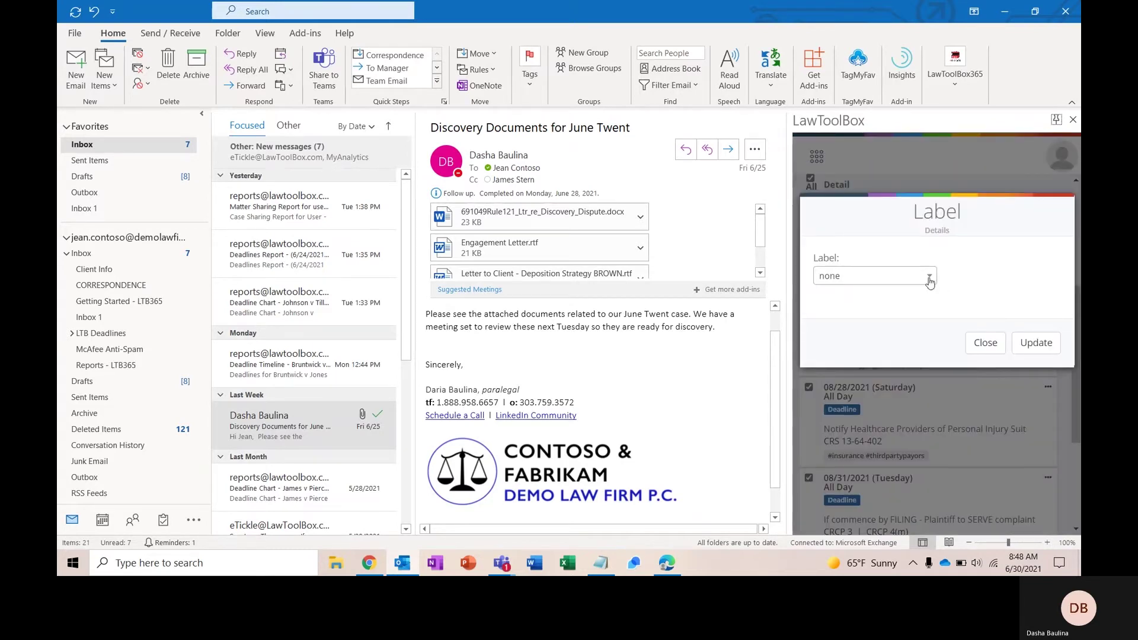
{"action": "left_click", "coordinate": [929, 277]}
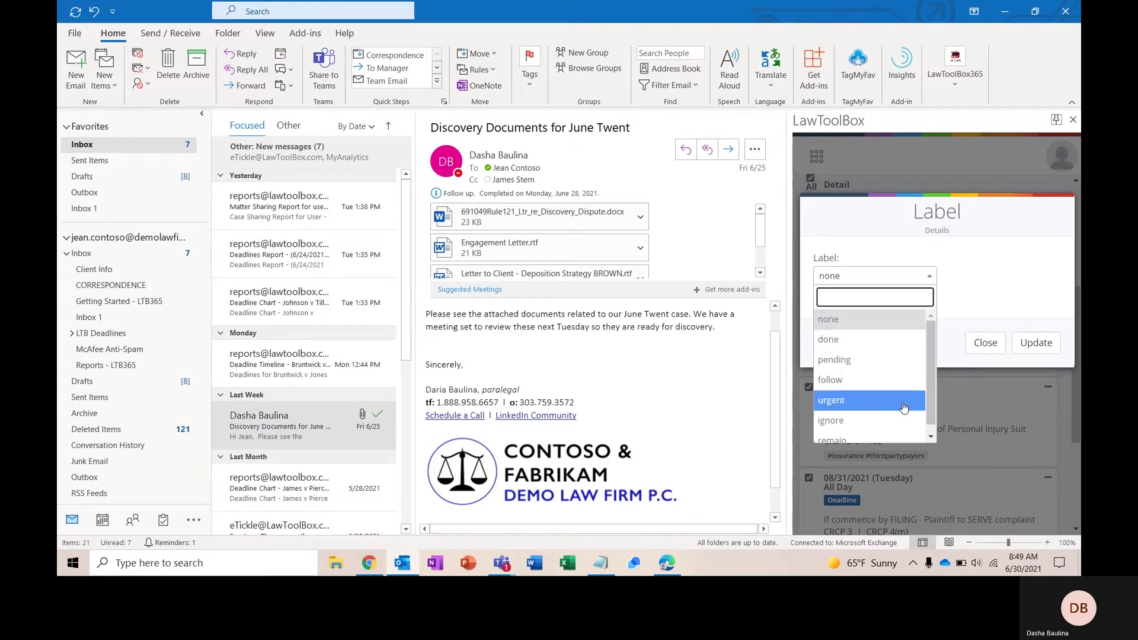
{"action": "left_click", "coordinate": [986, 343]}
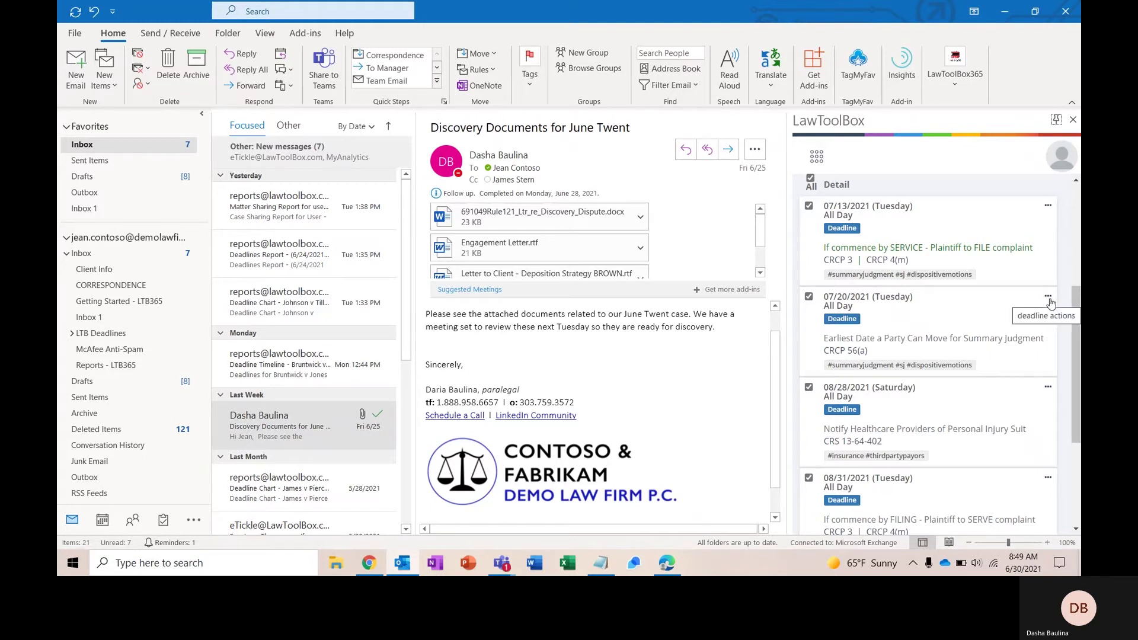
{"action": "left_click", "coordinate": [1049, 298]}
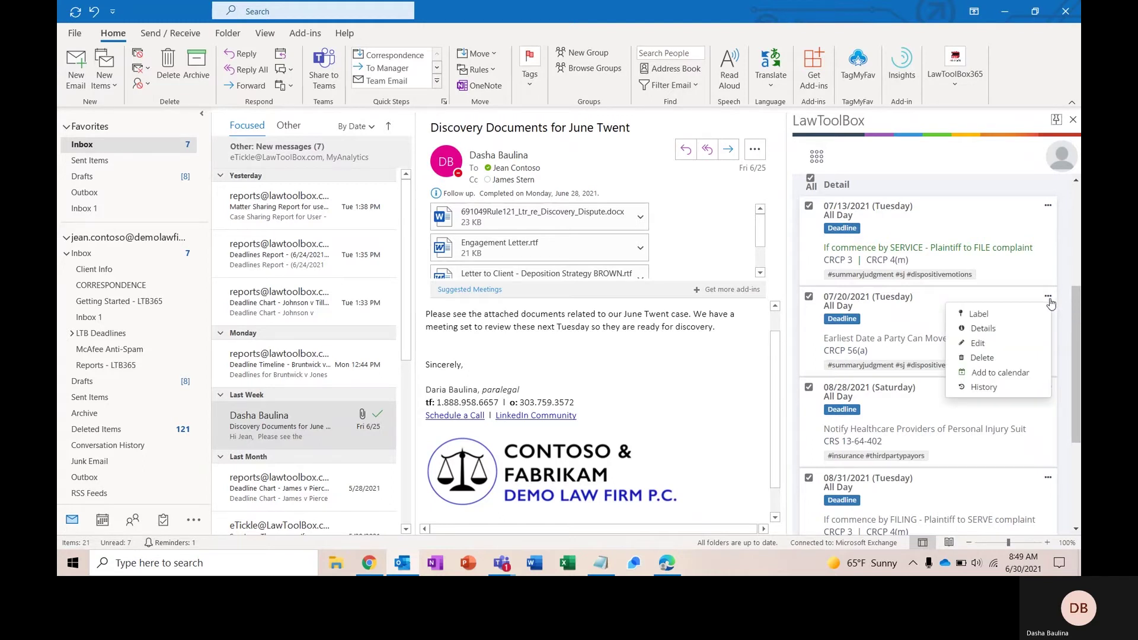
{"action": "left_click", "coordinate": [1005, 334]}
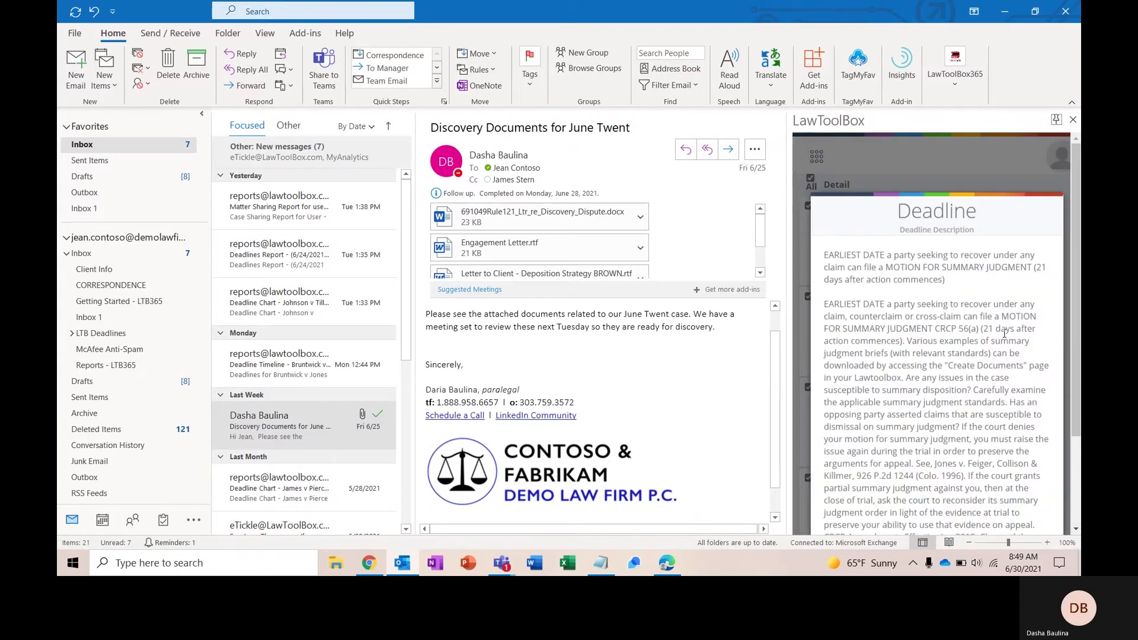
{"action": "scroll", "coordinate": [1005, 334], "scroll_direction": "down", "scroll_amount": 2}
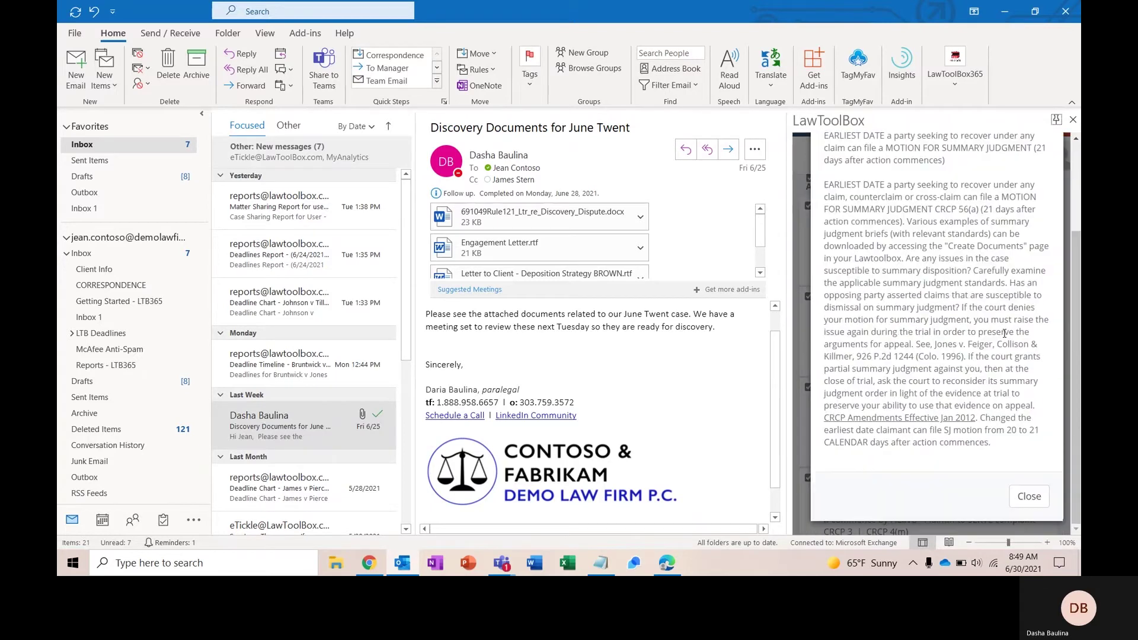
{"action": "left_click", "coordinate": [1027, 496]}
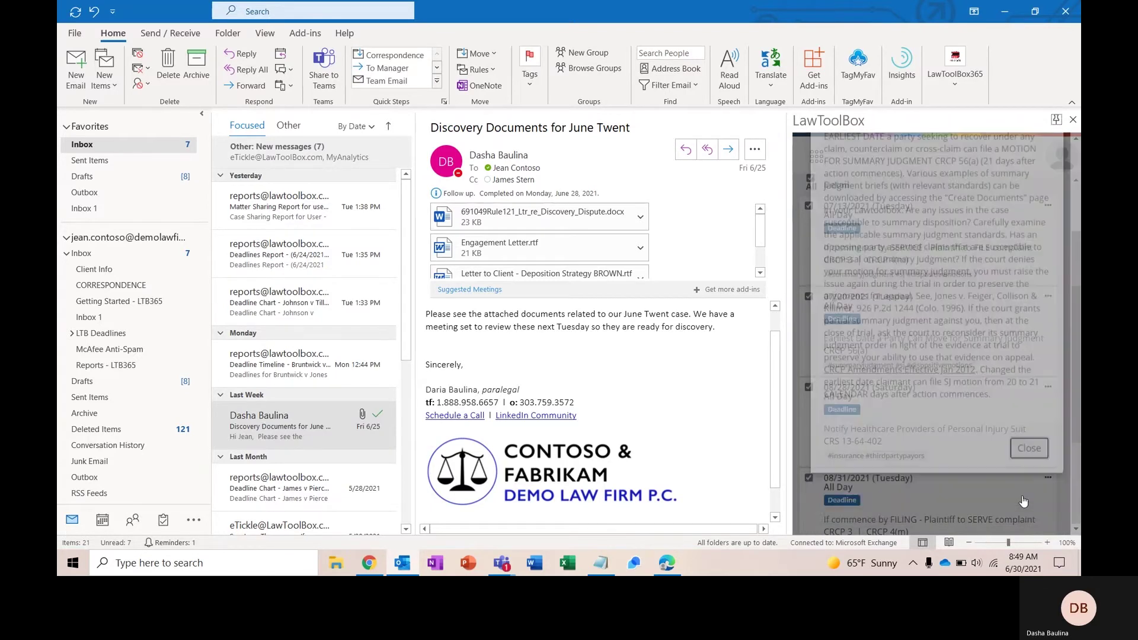
Step: Open the edit form for the 07/20/2021 misc deadline
{"action": "left_click", "coordinate": [1048, 296]}
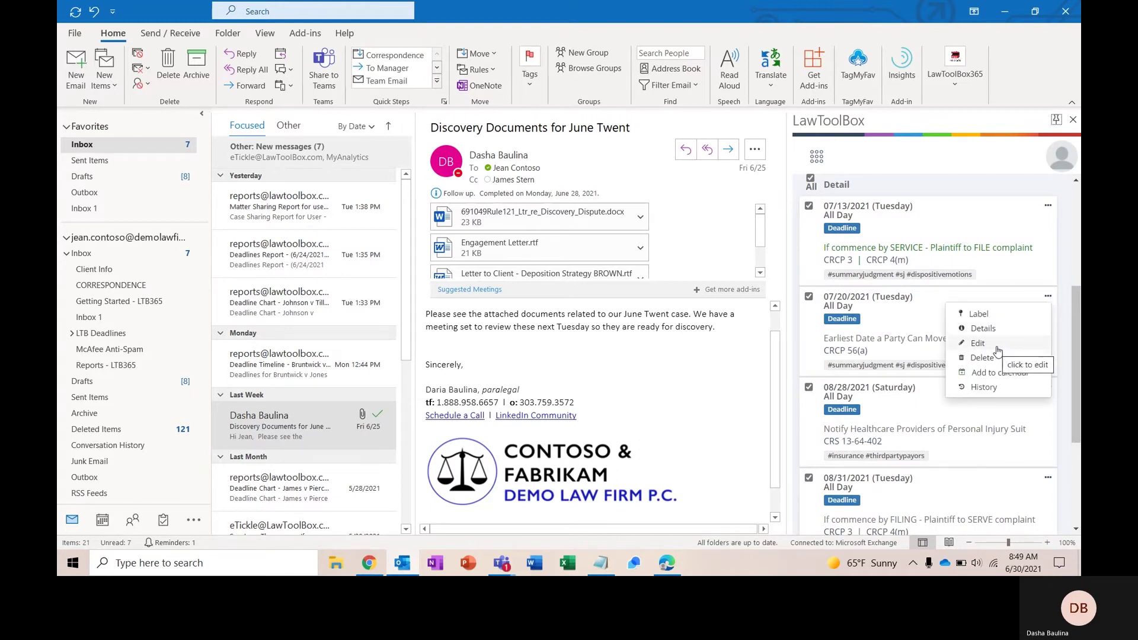
{"action": "left_click", "coordinate": [998, 350]}
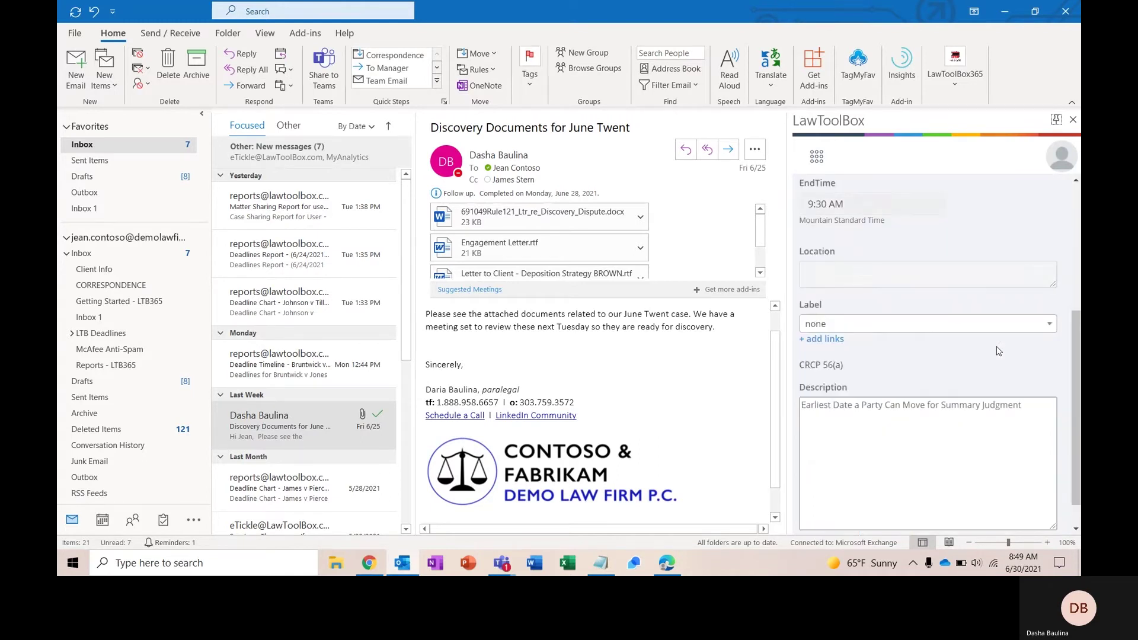
{"action": "scroll", "coordinate": [998, 350], "scroll_direction": "up", "scroll_amount": 1}
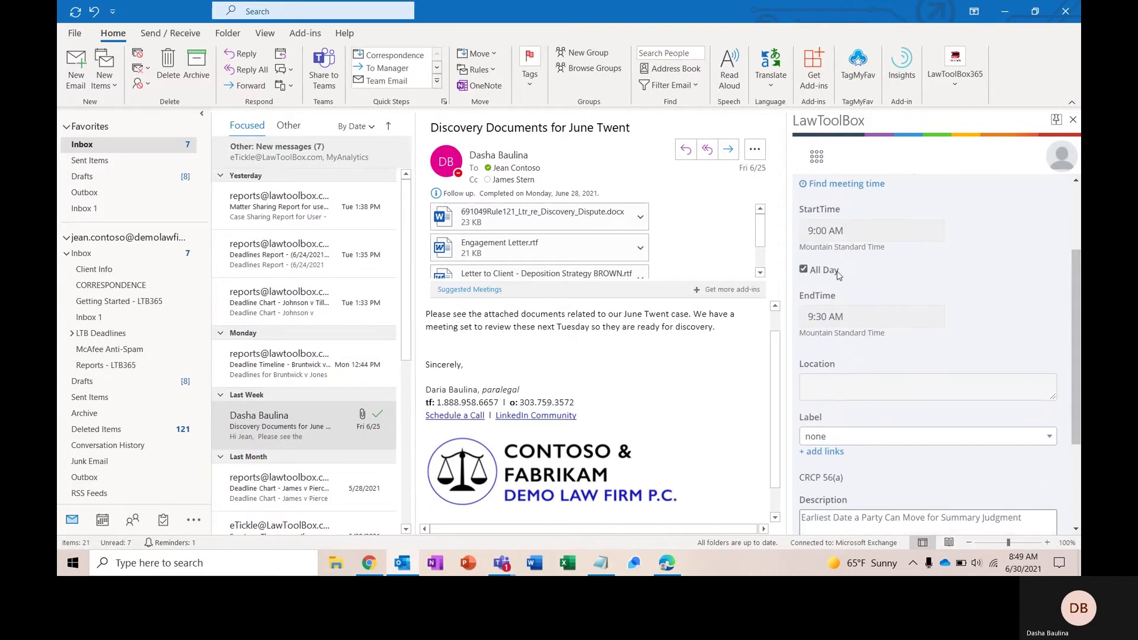
{"action": "scroll", "coordinate": [846, 276], "scroll_direction": "up", "scroll_amount": 2}
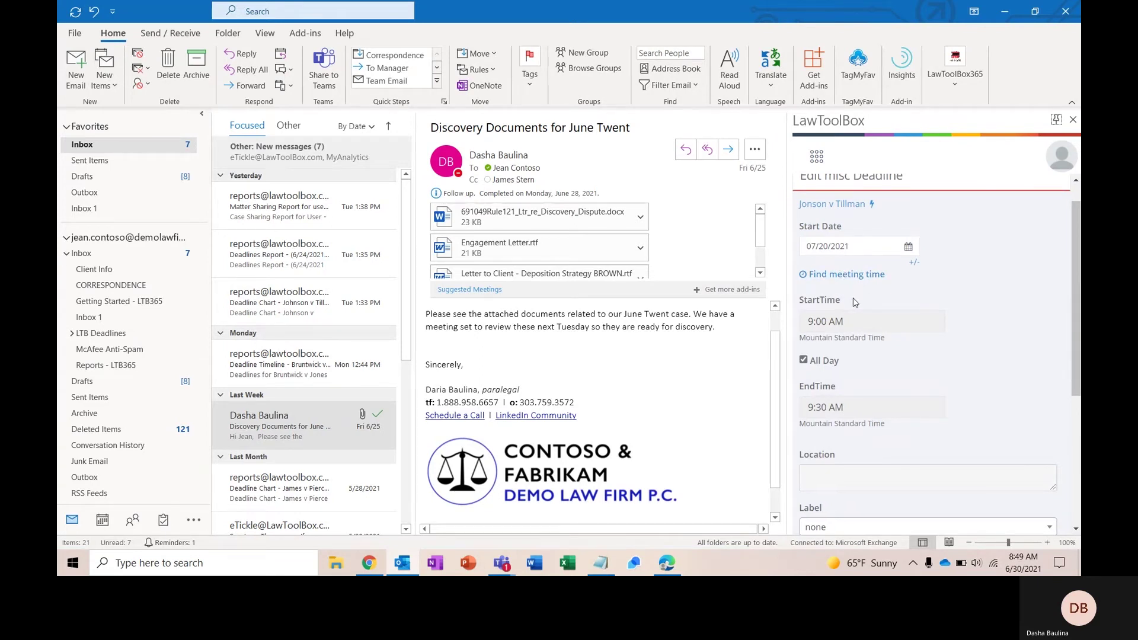
{"action": "scroll", "coordinate": [856, 302], "scroll_direction": "up", "scroll_amount": 1}
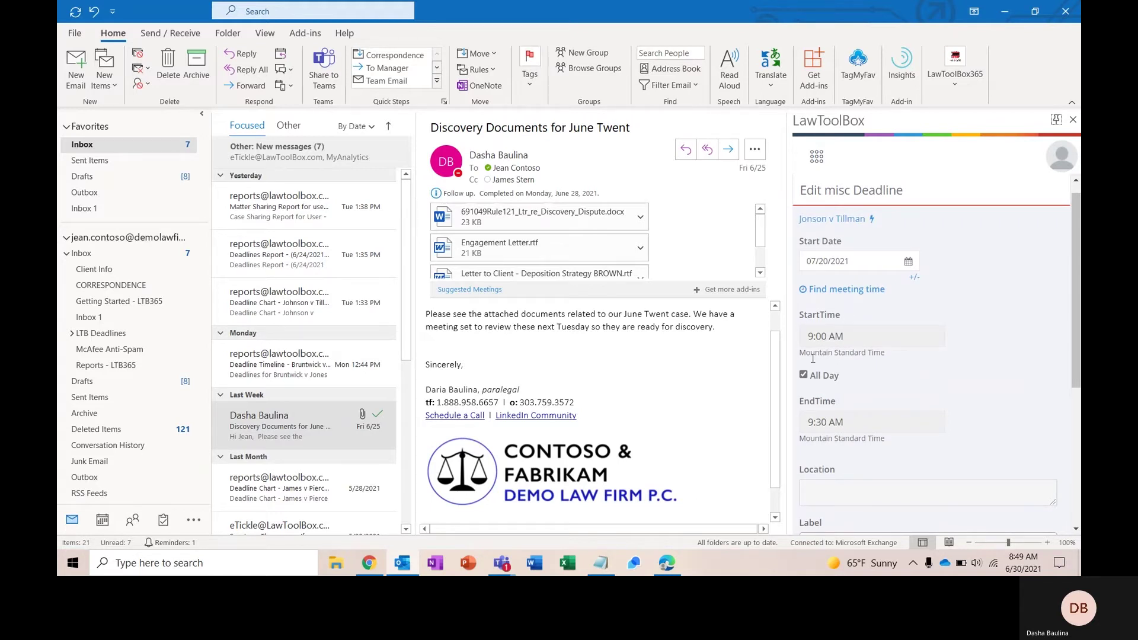
Step: Turn off all-day, set the start time to 11:00, and enter 'zoom' as the location
{"action": "left_click", "coordinate": [804, 375]}
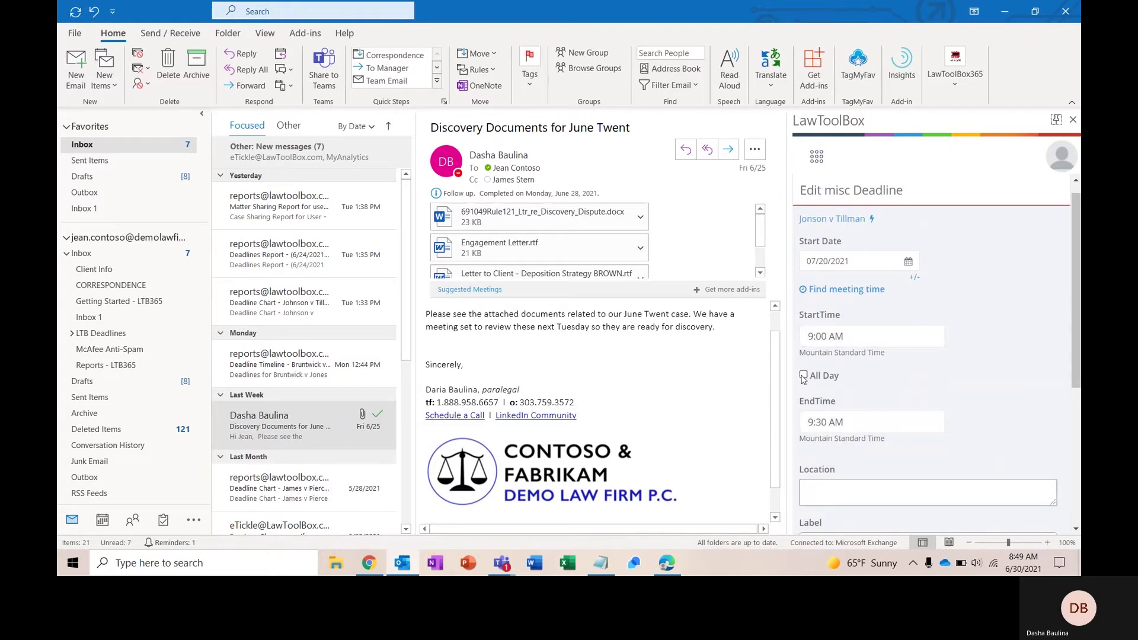
{"action": "left_click", "coordinate": [809, 335]}
{"action": "key", "text": "BackSpace"}
{"action": "type", "text": "11"}
{"action": "scroll", "coordinate": [818, 380], "scroll_direction": "down", "scroll_amount": 2}
{"action": "left_click", "coordinate": [821, 396]}
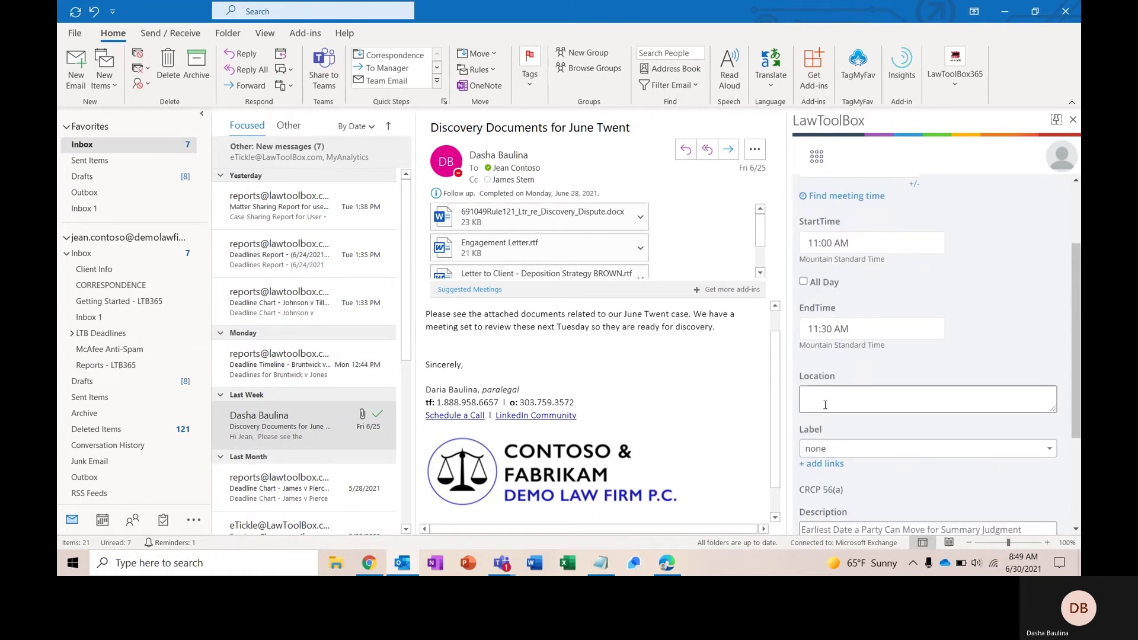
{"action": "type", "text": "zoom"}
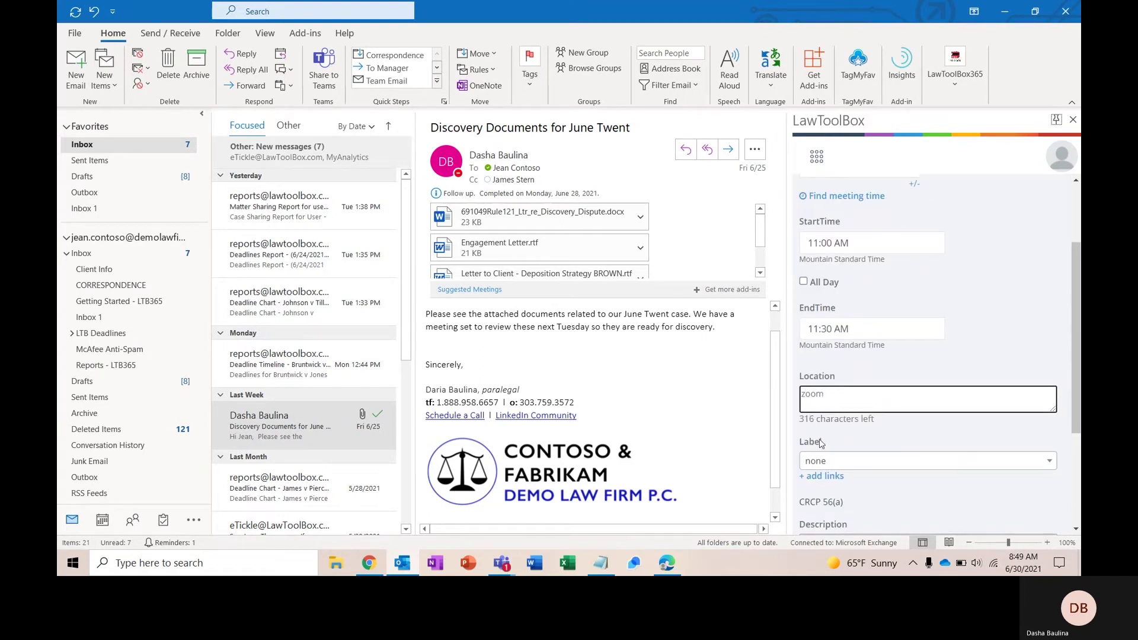
Step: Check the link-attachment and Find meeting time dialogs, closing both without changes
{"action": "left_click", "coordinate": [826, 481]}
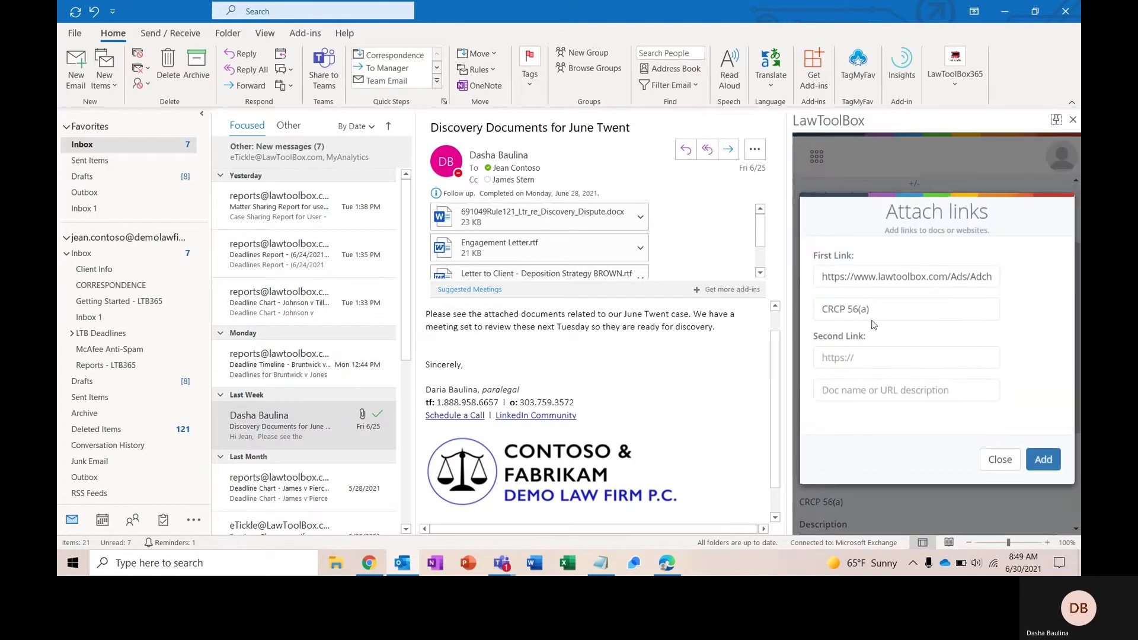
{"action": "left_click", "coordinate": [1000, 460]}
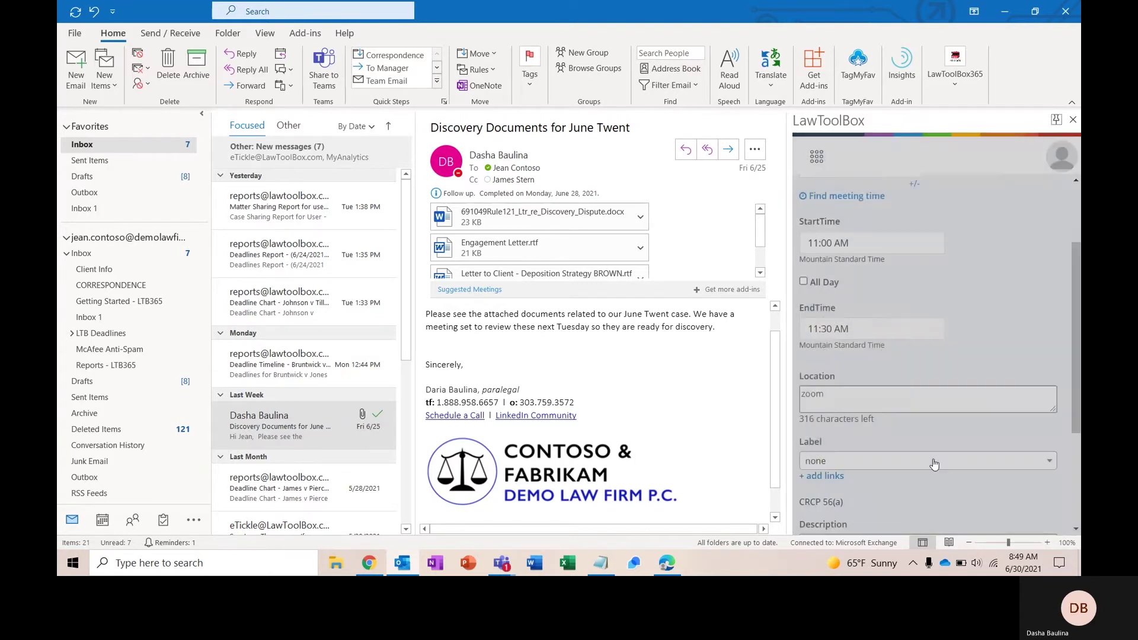
{"action": "scroll", "coordinate": [919, 415], "scroll_direction": "down", "scroll_amount": 5}
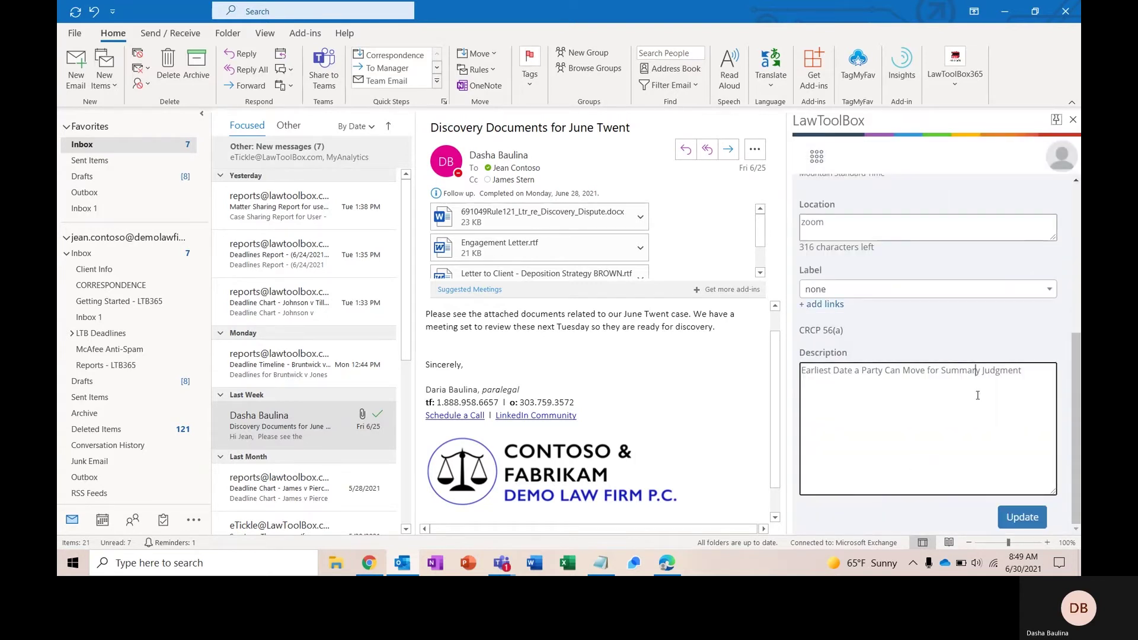
{"action": "scroll", "coordinate": [935, 353], "scroll_direction": "up", "scroll_amount": 5}
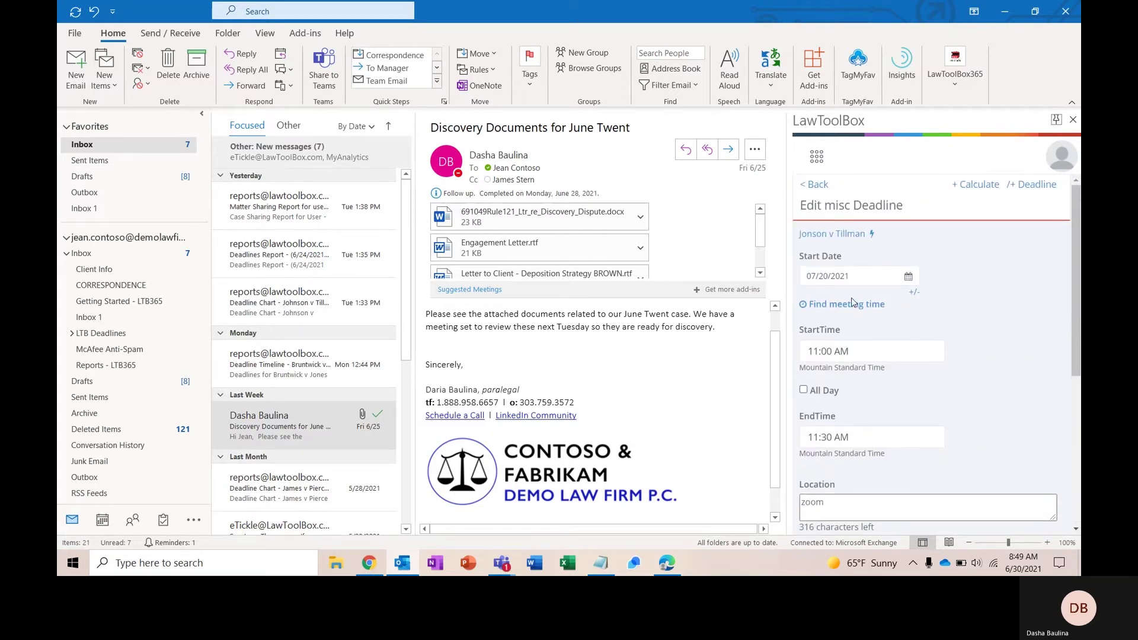
{"action": "left_click", "coordinate": [852, 304]}
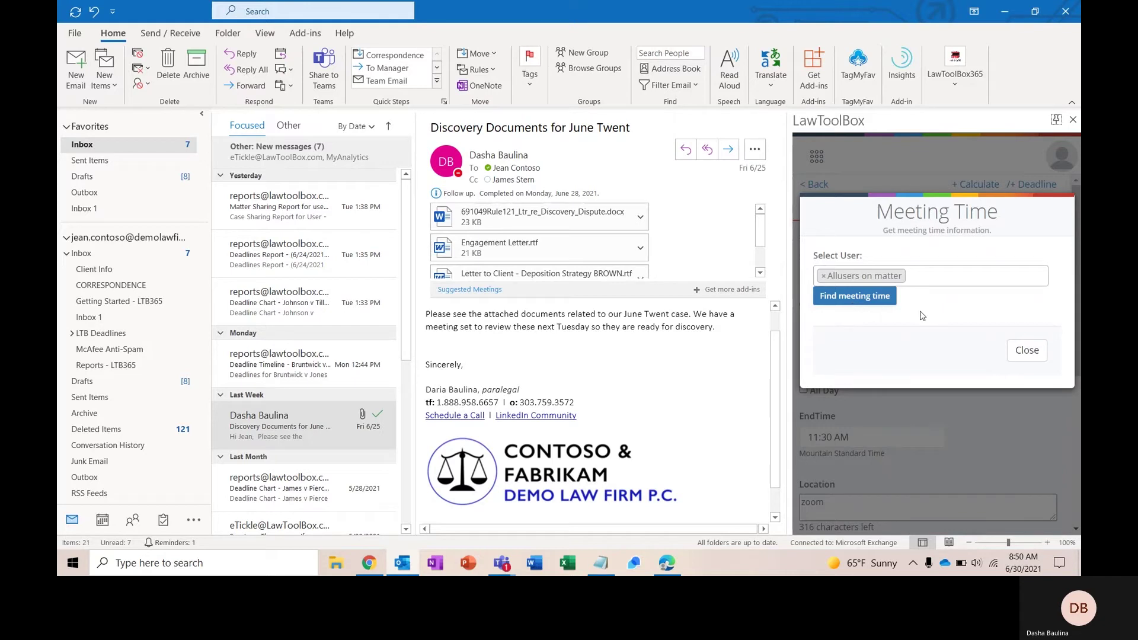
{"action": "left_click", "coordinate": [1030, 351]}
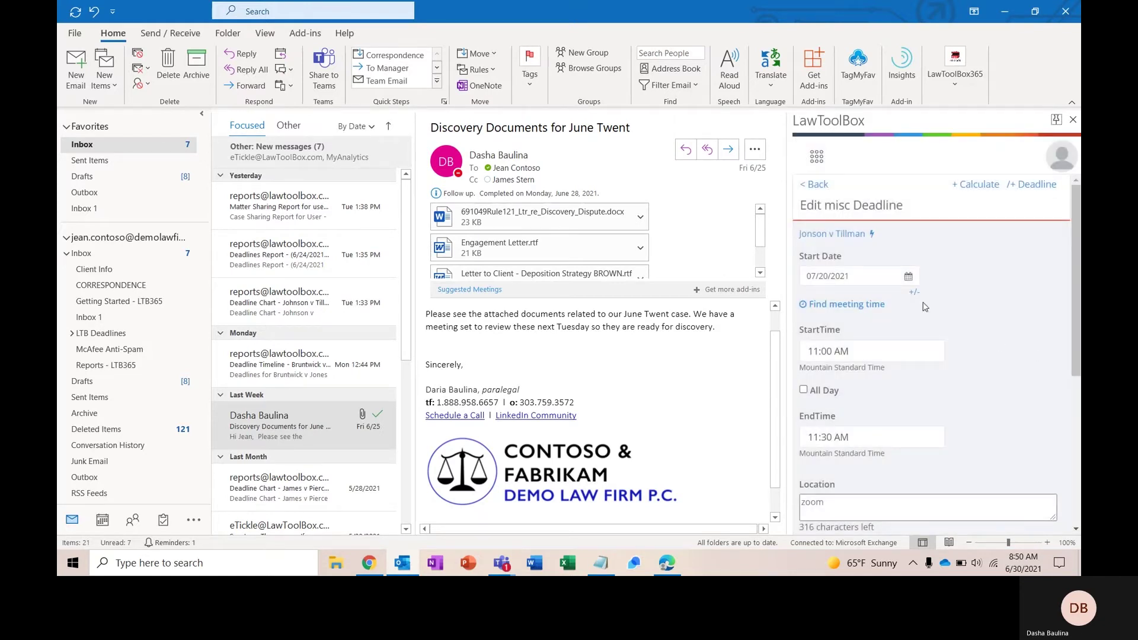
Step: Calculate the start date as 90 calendar days after 07/20/2021
{"action": "left_click", "coordinate": [913, 294]}
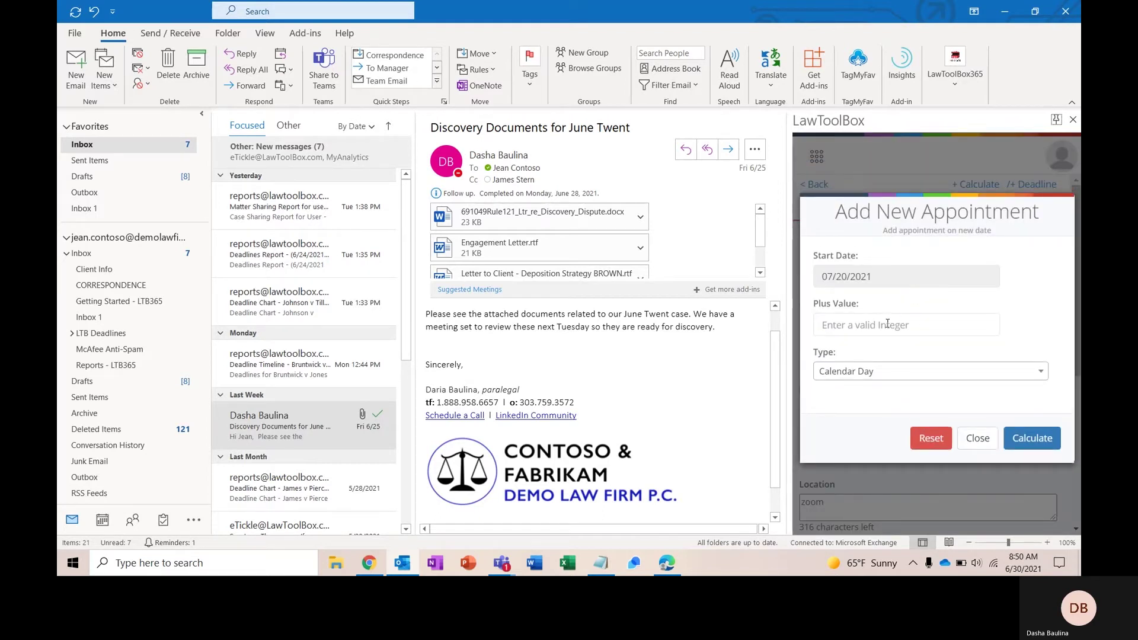
{"action": "type", "text": "90"}
{"action": "left_click", "coordinate": [892, 372]}
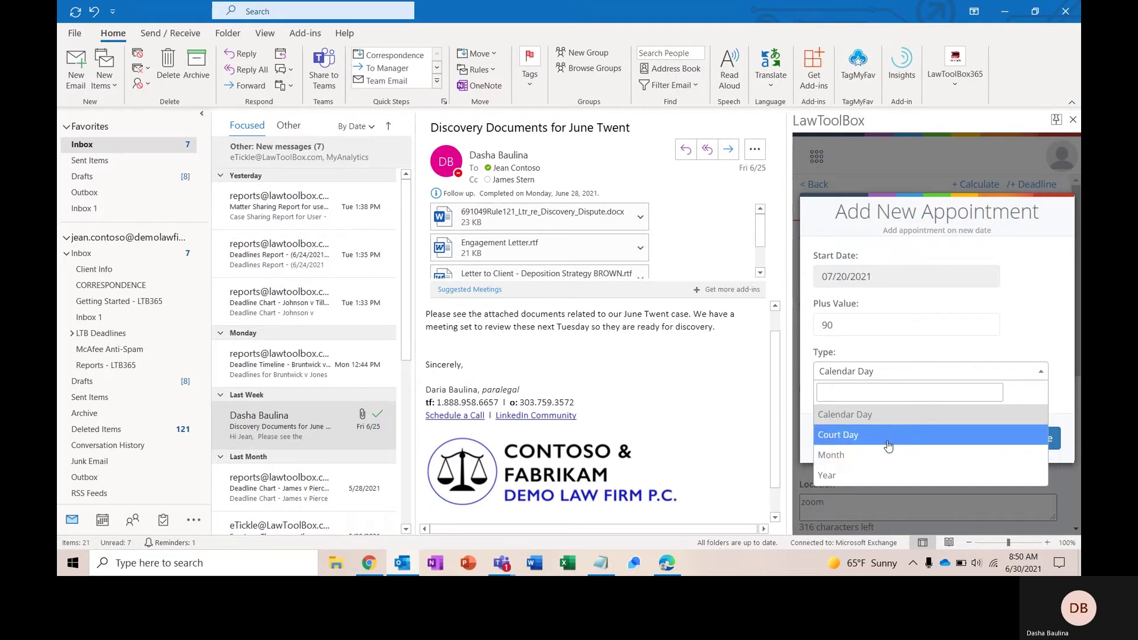
{"action": "left_click", "coordinate": [1033, 348]}
{"action": "left_click", "coordinate": [1031, 439]}
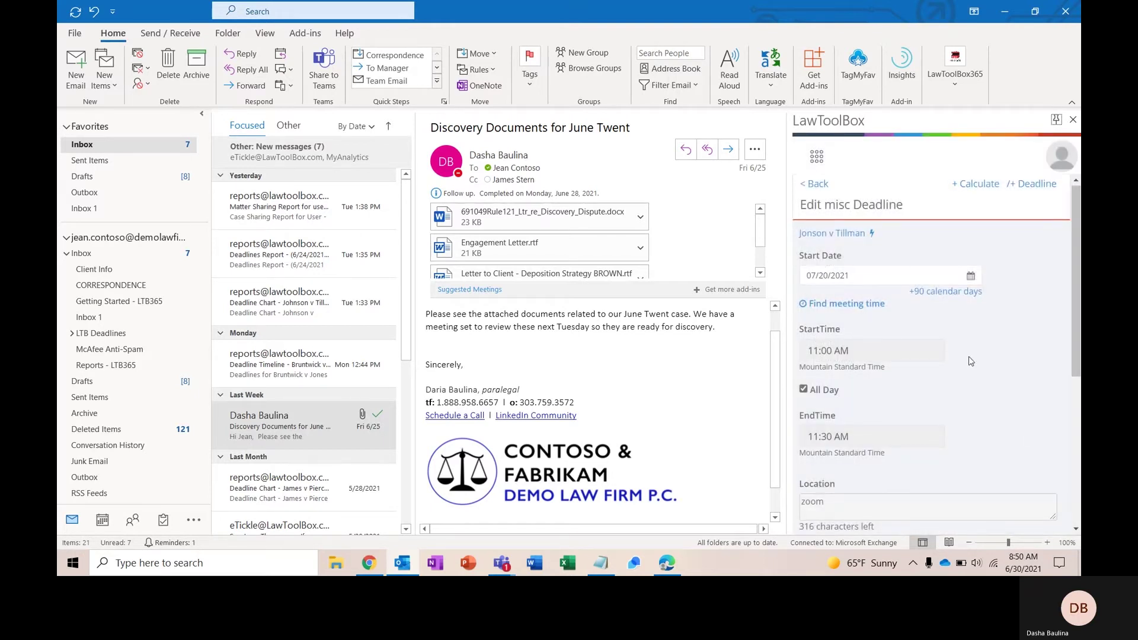
Step: Append 'Per Judge order' to the description and update the deadline
{"action": "scroll", "coordinate": [996, 320], "scroll_direction": "down", "scroll_amount": 3}
{"action": "scroll", "coordinate": [996, 320], "scroll_direction": "down", "scroll_amount": 3}
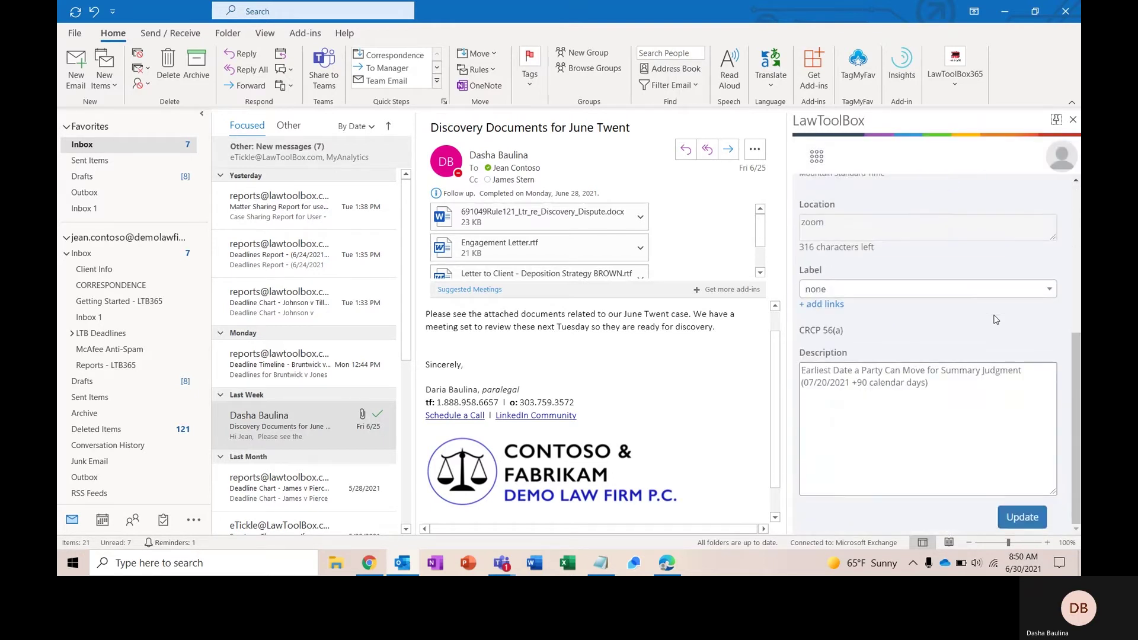
{"action": "left_click", "coordinate": [937, 385]}
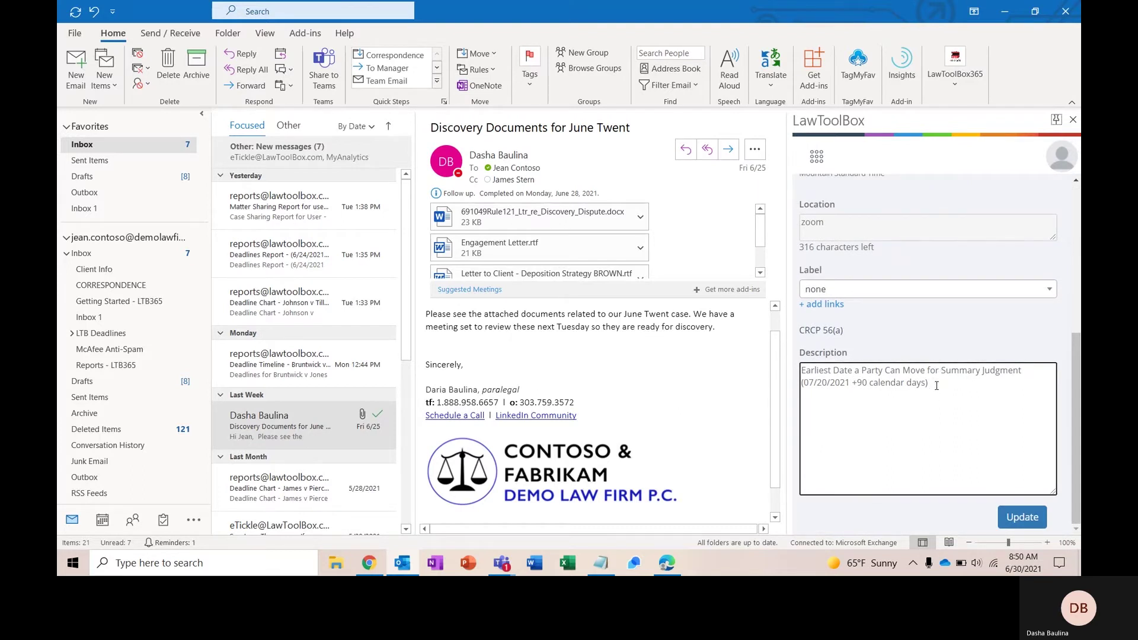
{"action": "type", "text": "Per Jud"}
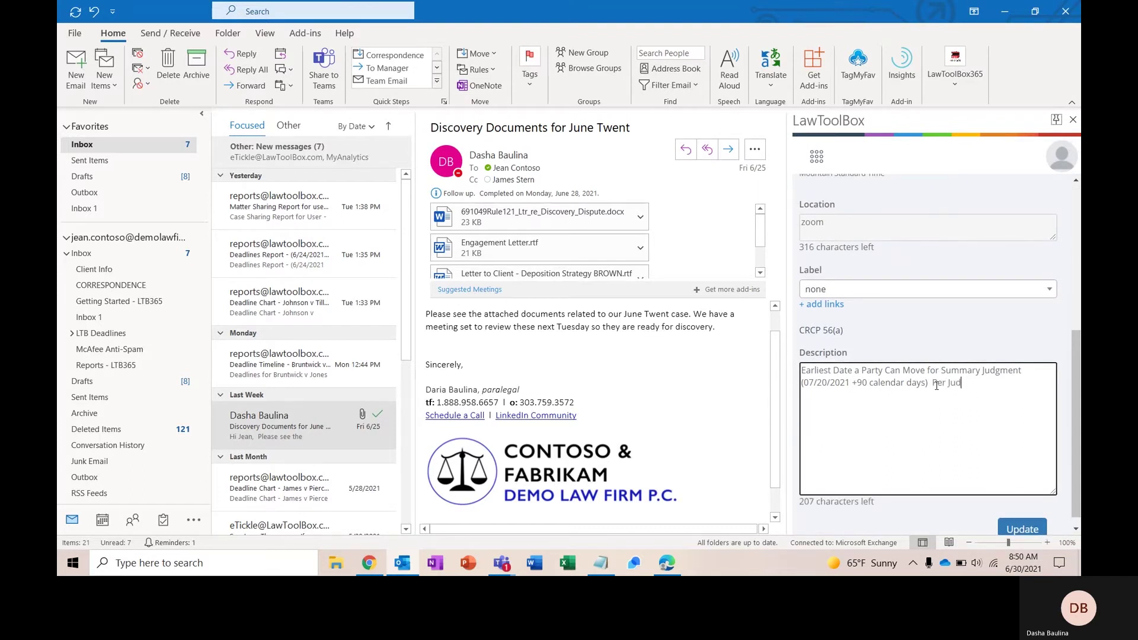
{"action": "type", "text": "ge order"}
{"action": "scroll", "coordinate": [978, 450], "scroll_direction": "down", "scroll_amount": 1}
{"action": "left_click", "coordinate": [1027, 519]}
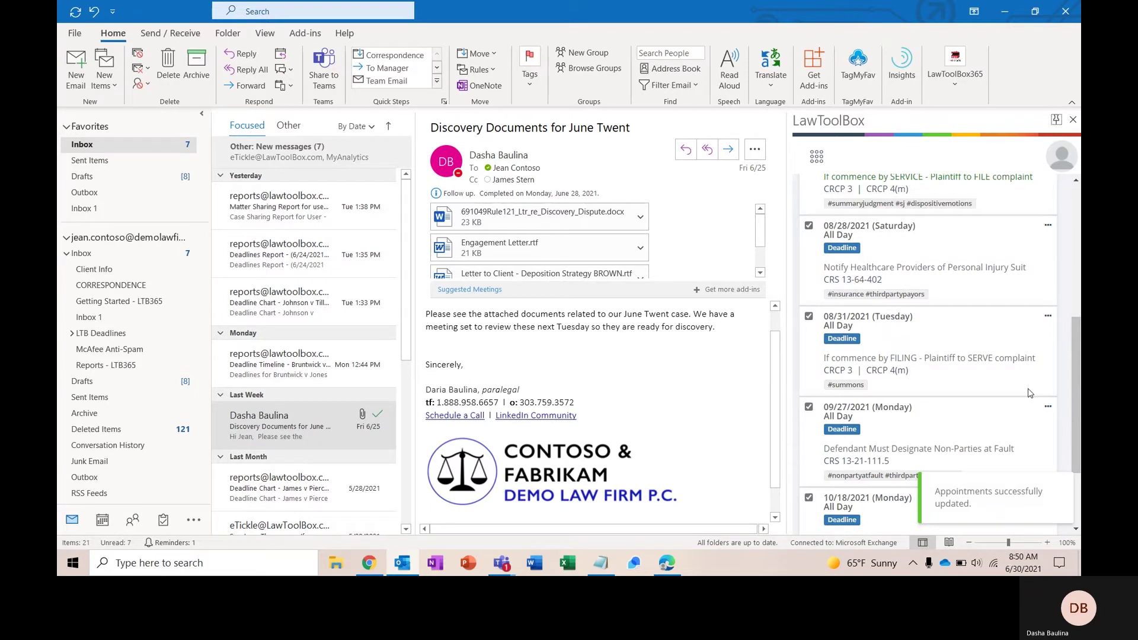
Step: Delete the 08/31 deadline and add the next deadline to the calendar
{"action": "left_click", "coordinate": [1048, 346]}
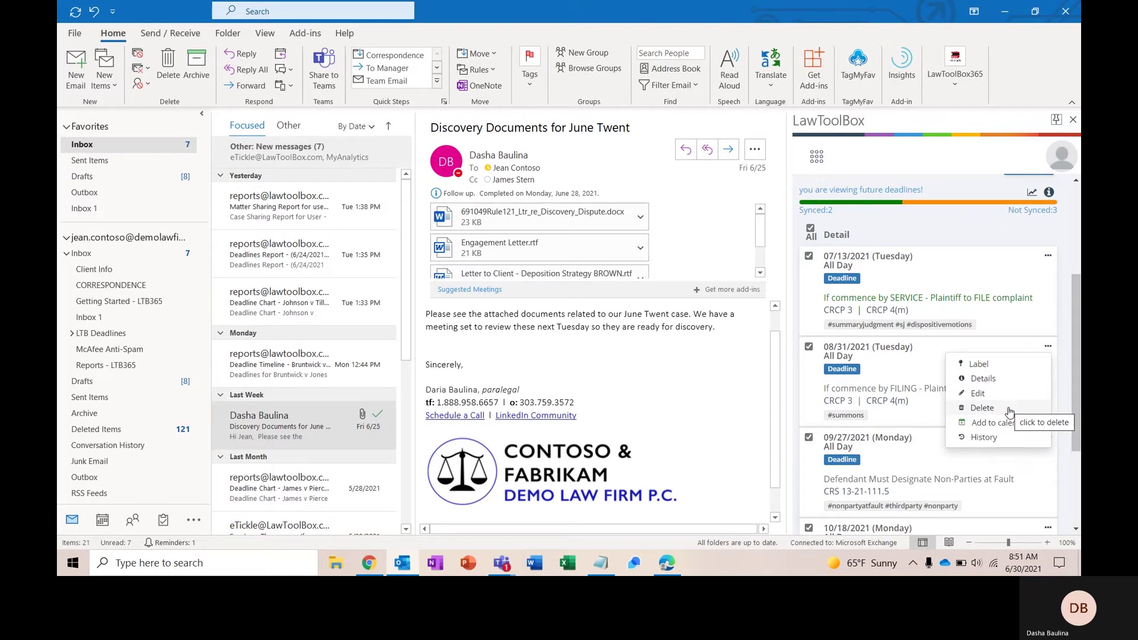
{"action": "left_click", "coordinate": [1010, 409]}
{"action": "left_click", "coordinate": [1048, 346]}
{"action": "left_click", "coordinate": [1001, 427]}
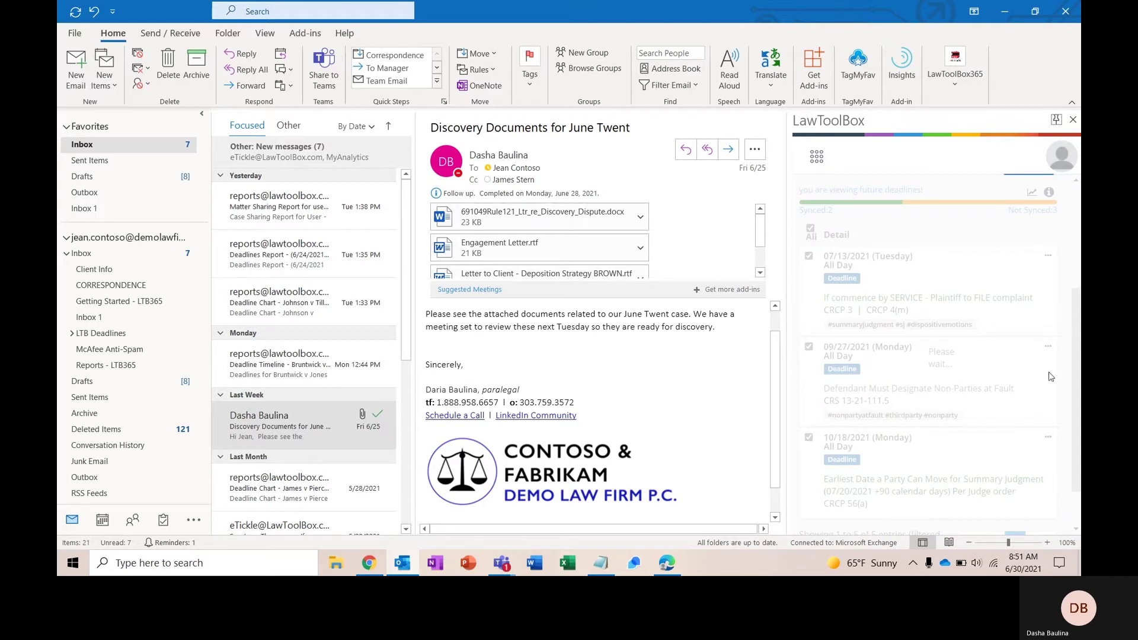
Step: Review the change history of the 08/28 Notify Healthcare Providers deadline
{"action": "left_click", "coordinate": [1048, 347]}
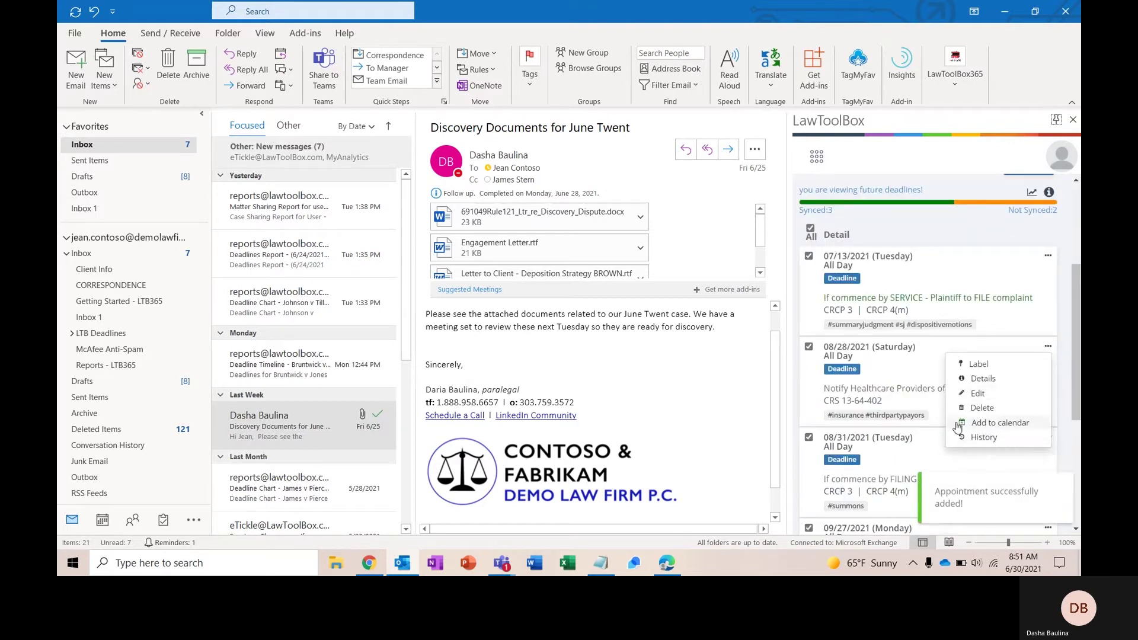
{"action": "left_click", "coordinate": [970, 439]}
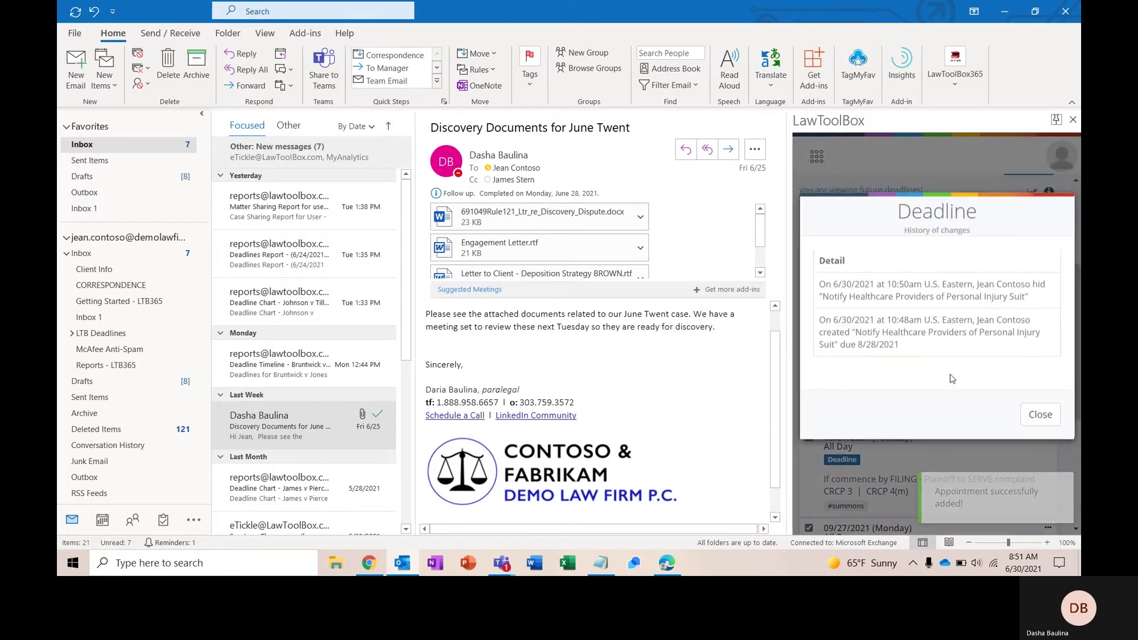
{"action": "left_click", "coordinate": [1039, 414]}
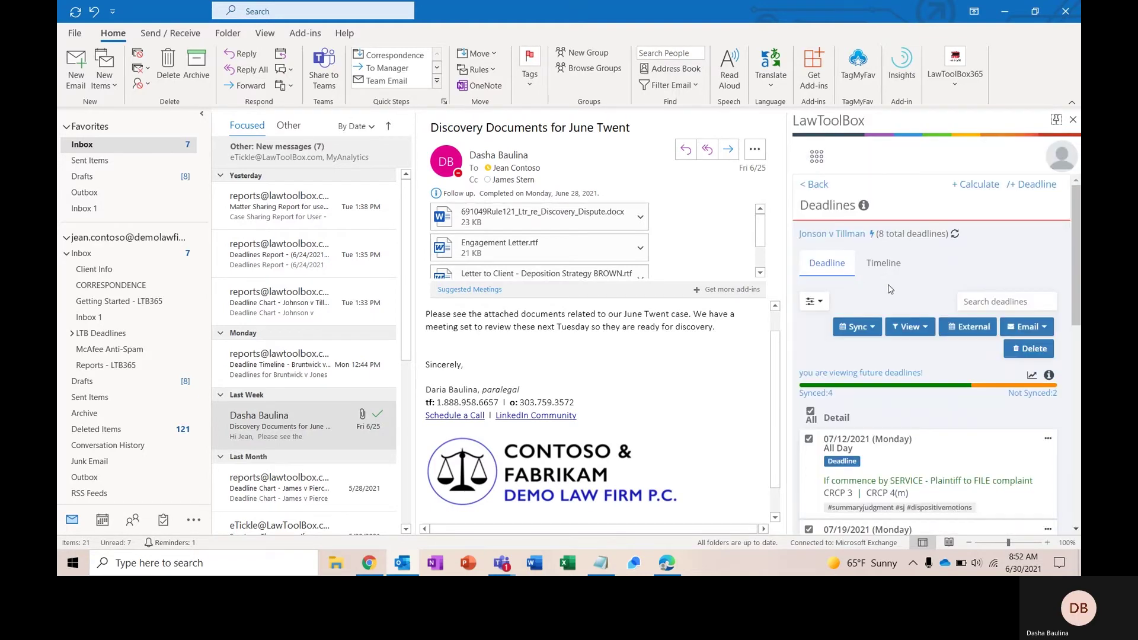
{"action": "left_click", "coordinate": [884, 264]}
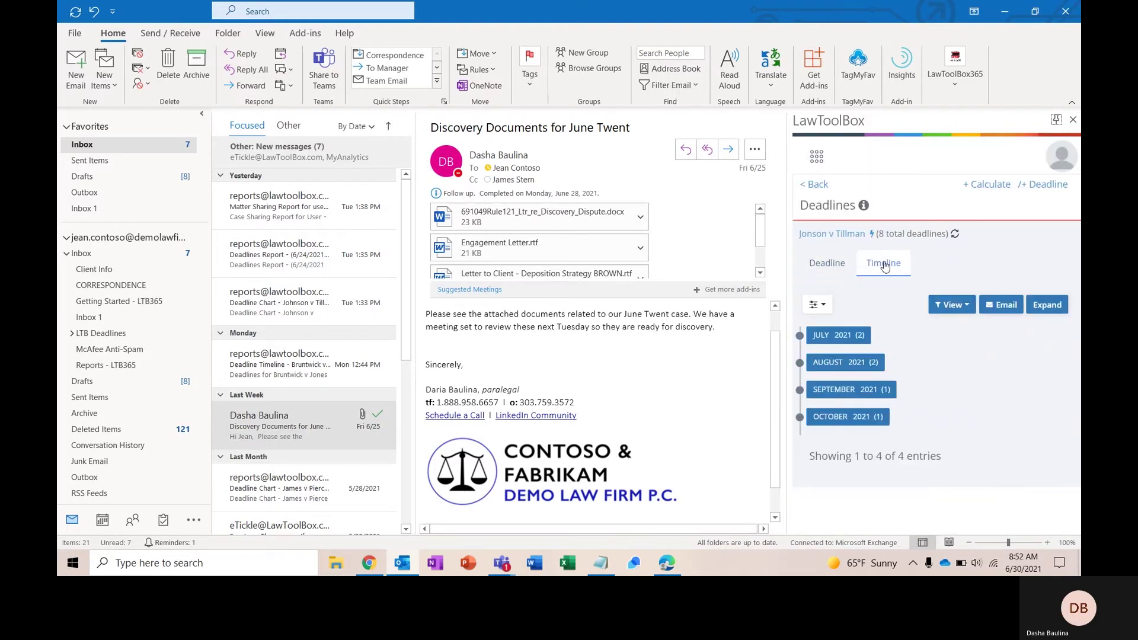
{"action": "left_click", "coordinate": [852, 367]}
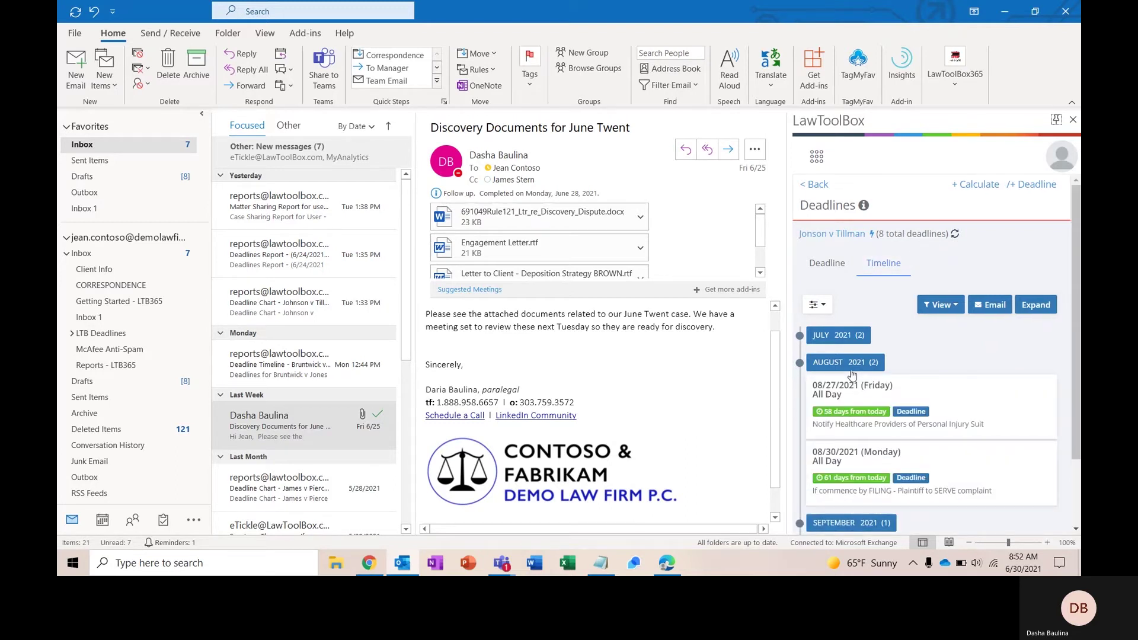
{"action": "left_click", "coordinate": [817, 266]}
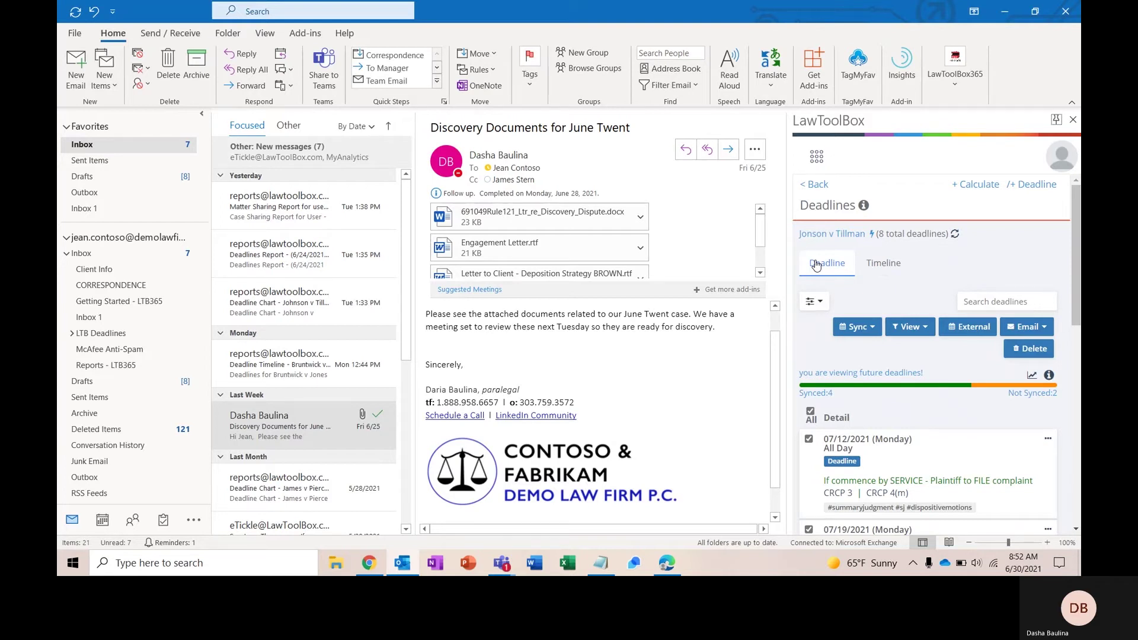
{"action": "scroll", "coordinate": [891, 290], "scroll_direction": "down", "scroll_amount": 1}
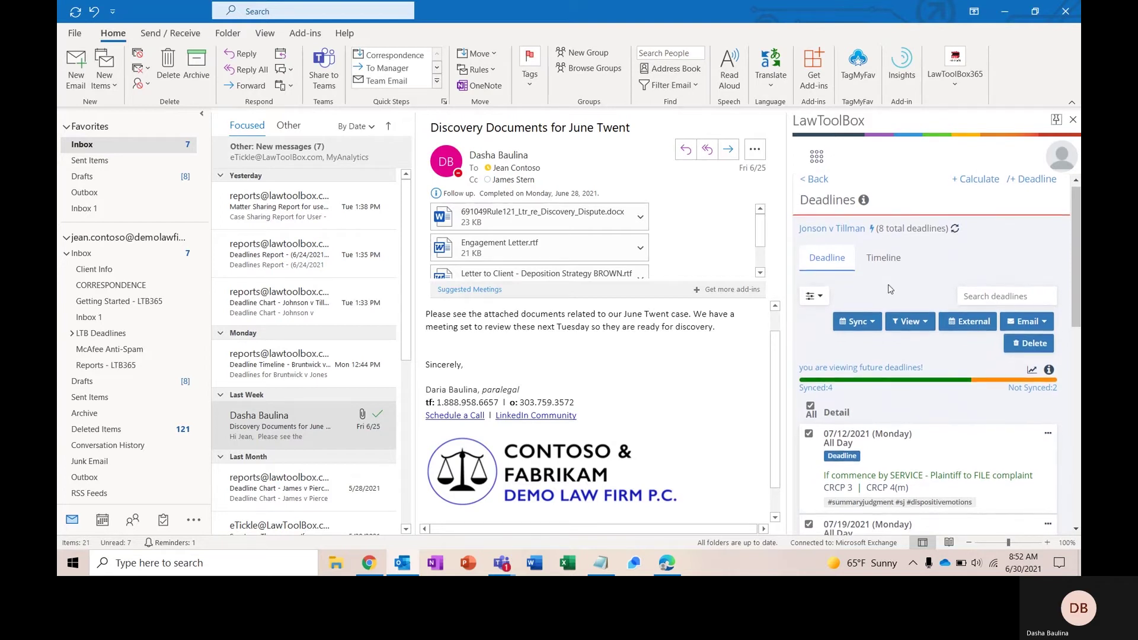
Step: Calculate deadlines from trigger 'MTN: Date motion was filed' on 06/30/2021, 14-day response, described 'ABC Motion'
{"action": "left_click", "coordinate": [979, 179]}
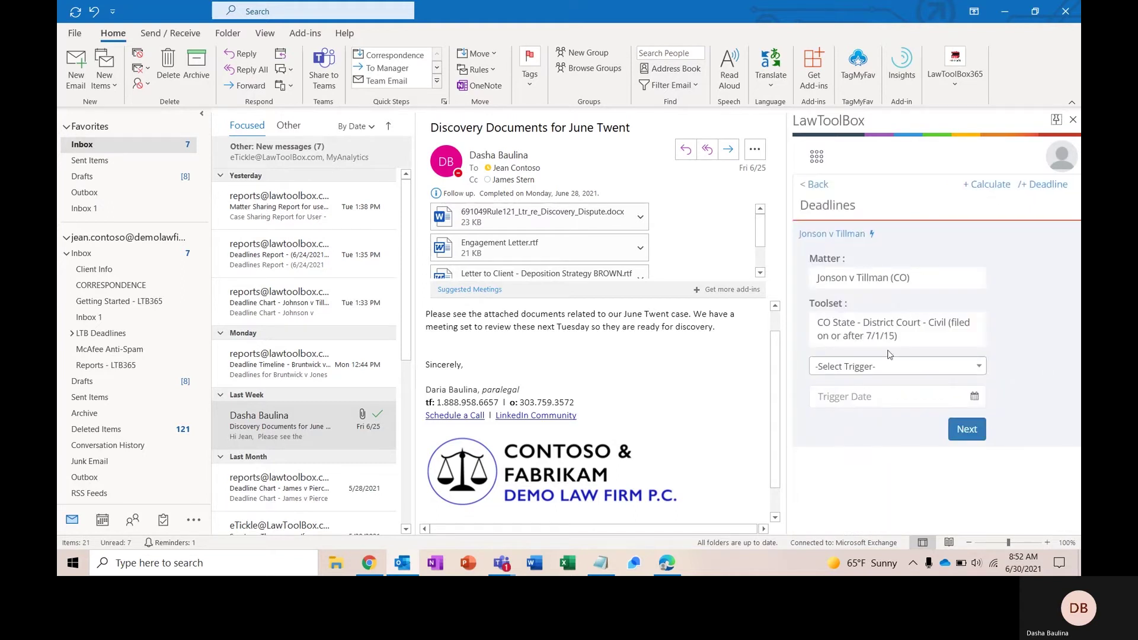
{"action": "left_click", "coordinate": [842, 371]}
{"action": "type", "text": "mtn"}
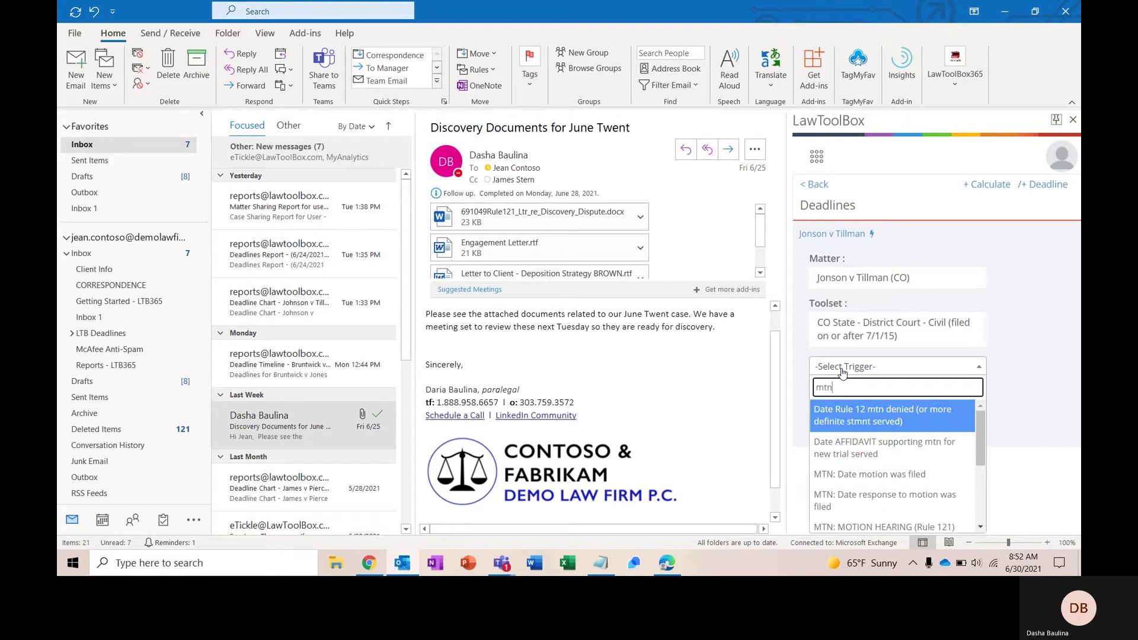
{"action": "left_click", "coordinate": [855, 480]}
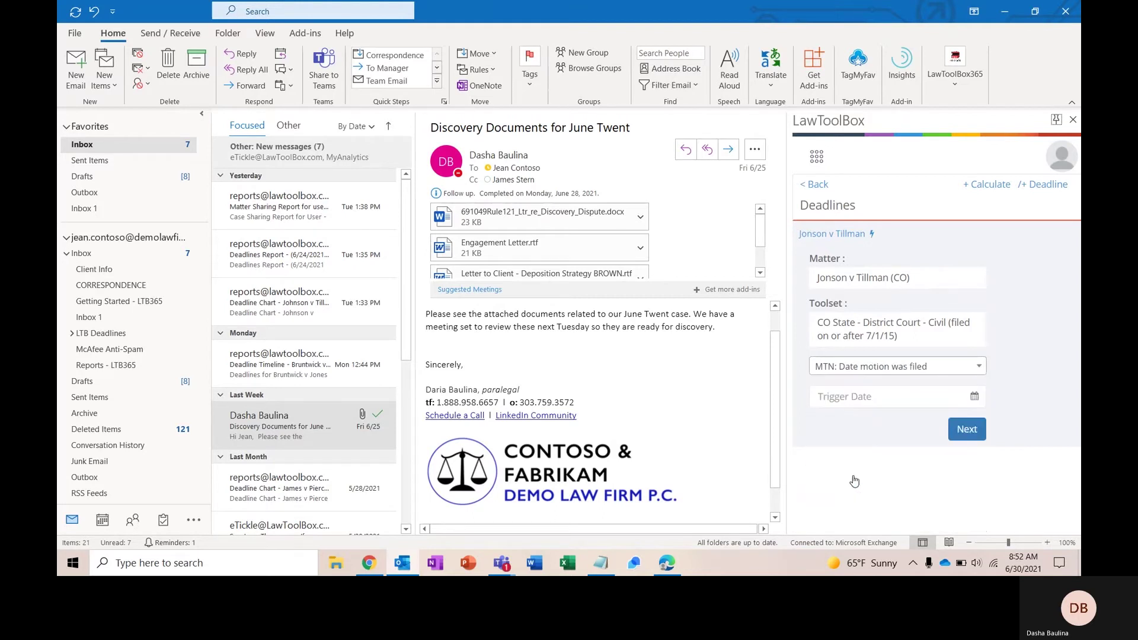
{"action": "left_click", "coordinate": [976, 396]}
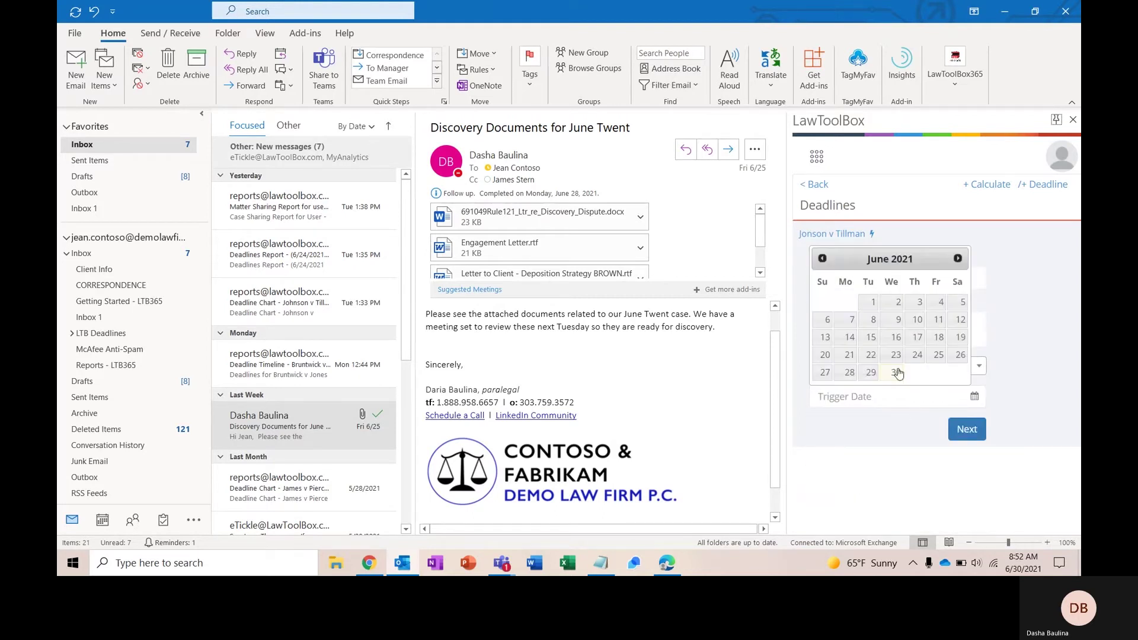
{"action": "left_click", "coordinate": [897, 373]}
{"action": "left_click", "coordinate": [963, 436]}
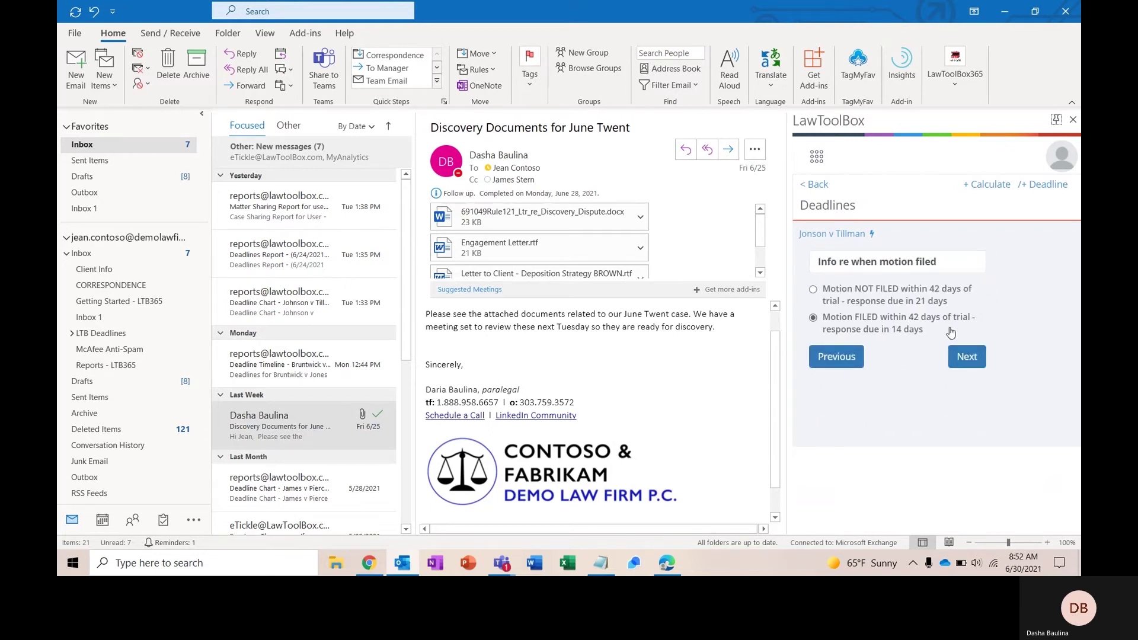
{"action": "left_click", "coordinate": [969, 357]}
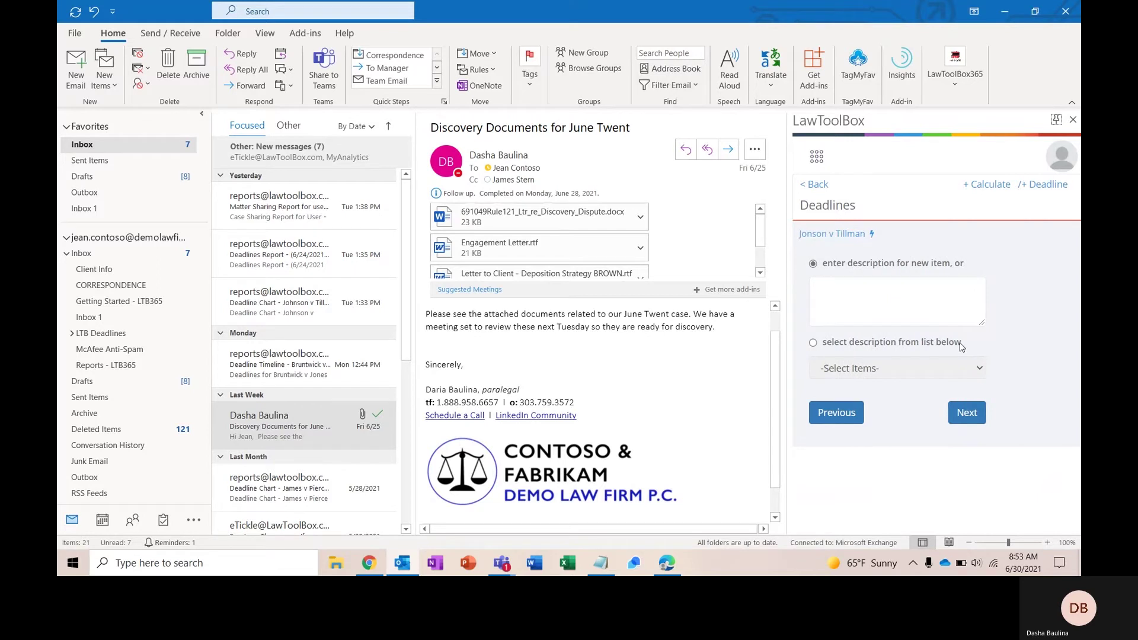
{"action": "left_click", "coordinate": [927, 306]}
{"action": "type", "text": "ABC Motion"}
{"action": "left_click", "coordinate": [968, 420]}
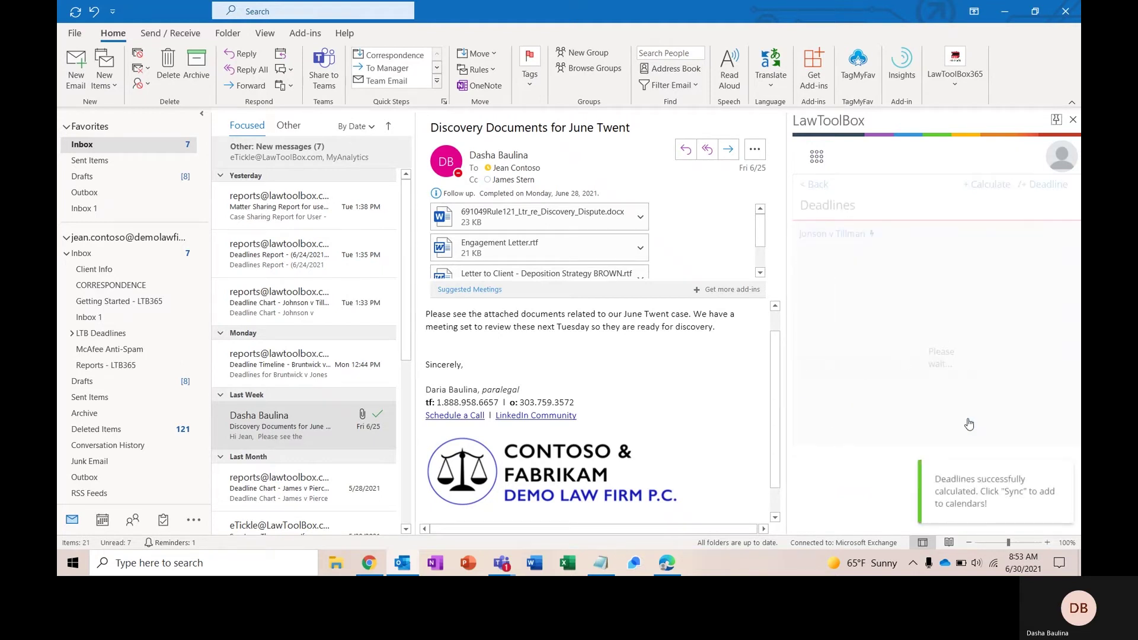
Step: Sync the new ABC Motion deadlines for Jonson v Tillman to the calendar
{"action": "scroll", "coordinate": [968, 422], "scroll_direction": "down", "scroll_amount": 5}
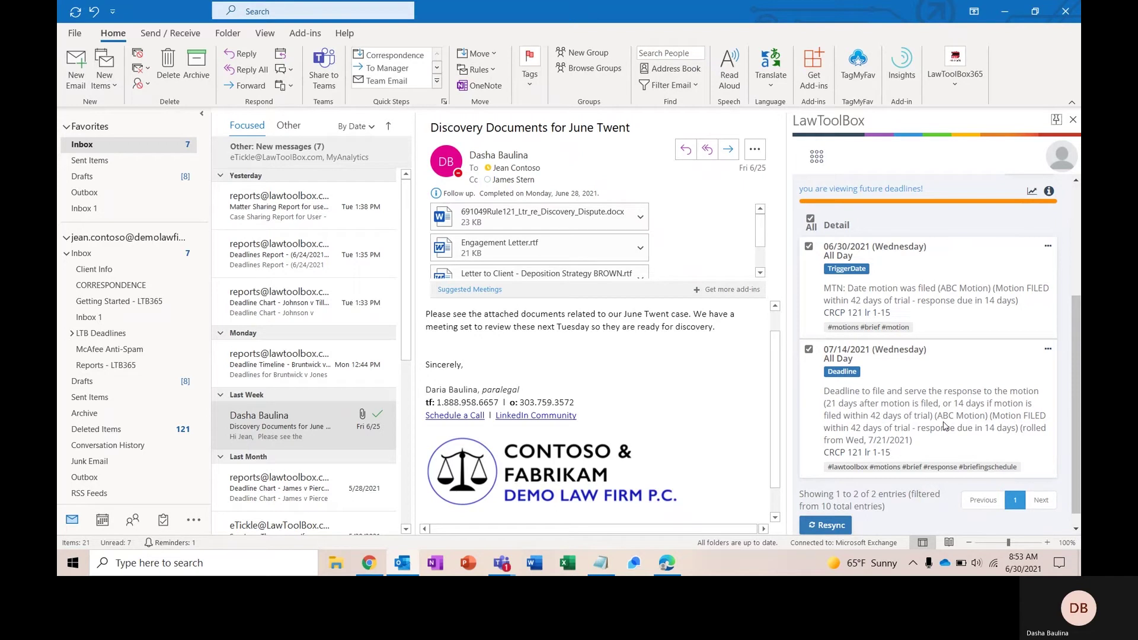
{"action": "left_click_drag", "start_coordinate": [941, 289], "coordinate": [989, 289]}
{"action": "scroll", "coordinate": [973, 290], "scroll_direction": "up", "scroll_amount": 2}
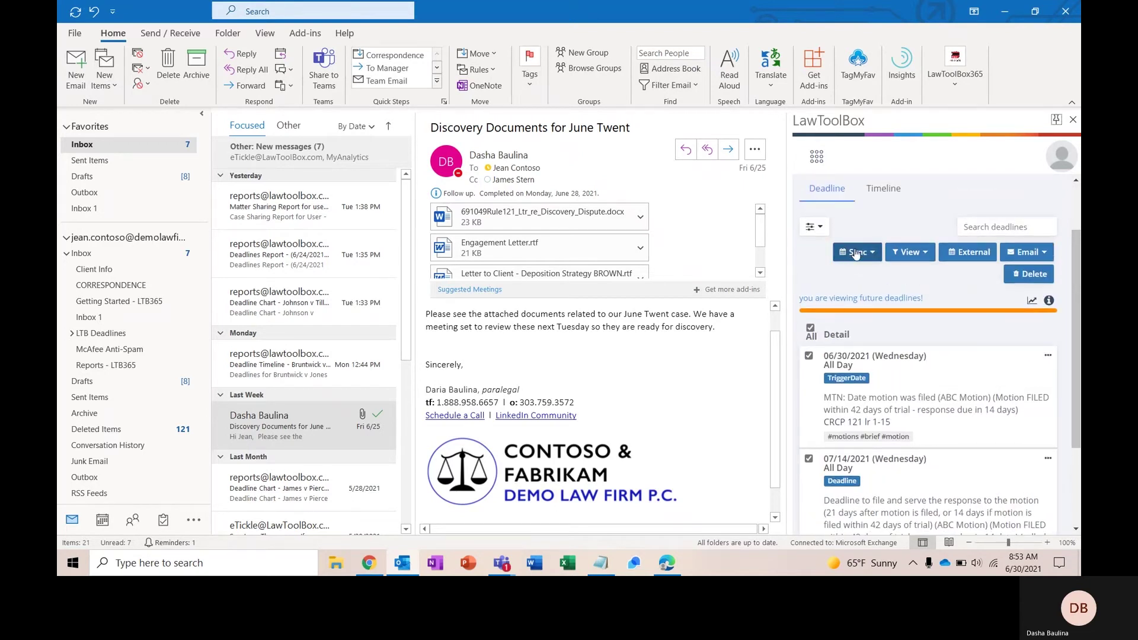
{"action": "left_click", "coordinate": [858, 254]}
{"action": "left_click", "coordinate": [873, 282]}
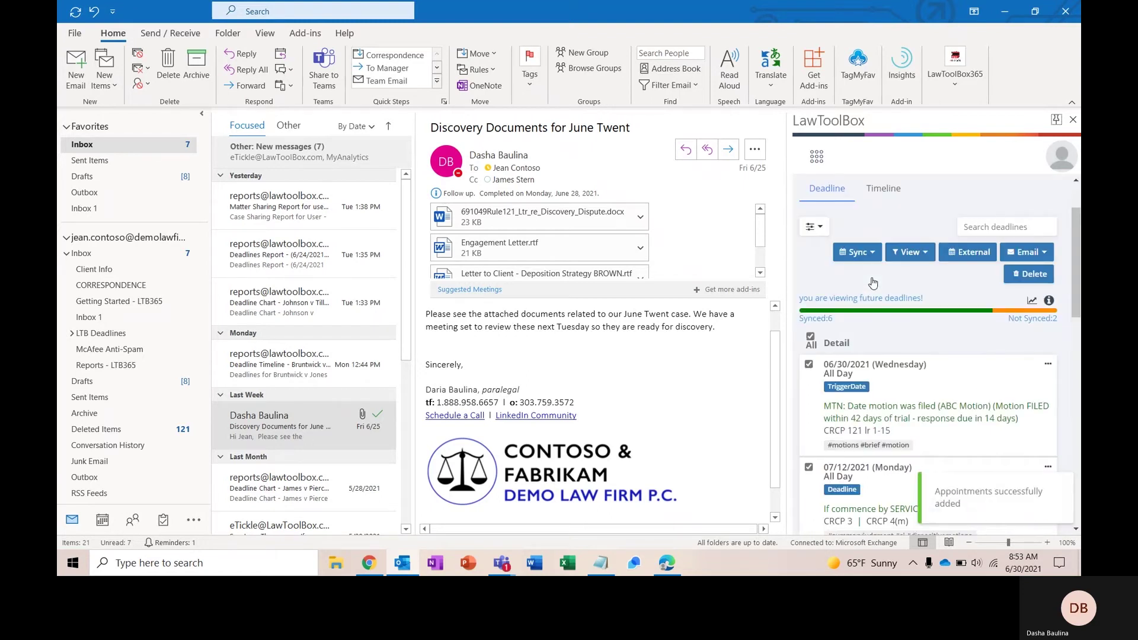
{"action": "scroll", "coordinate": [874, 282], "scroll_direction": "down", "scroll_amount": 1}
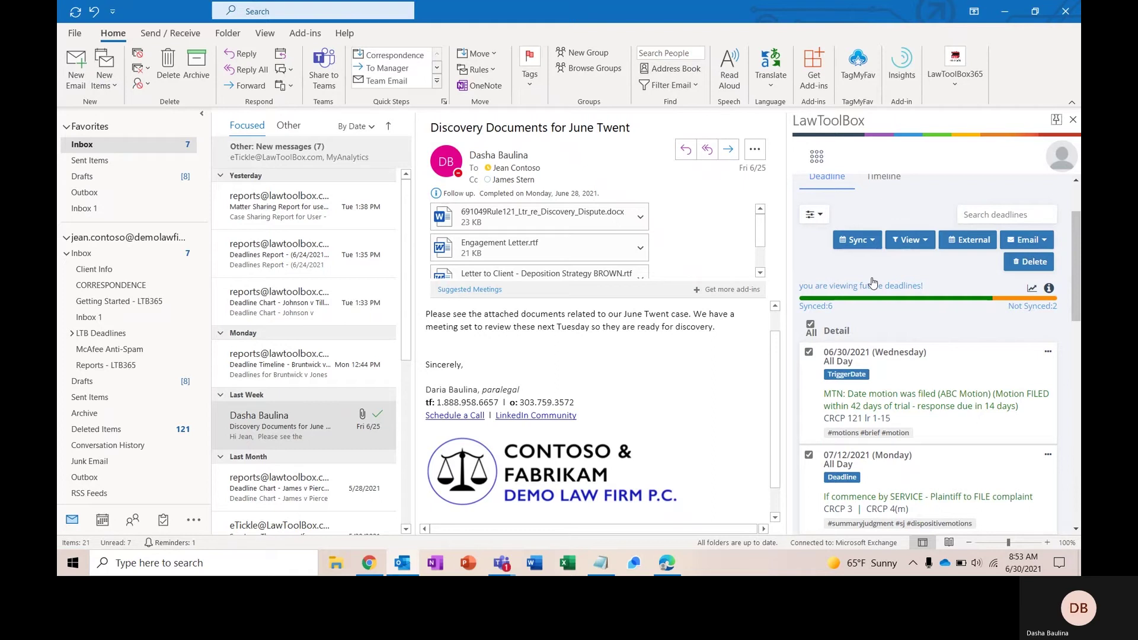
{"action": "scroll", "coordinate": [873, 282], "scroll_direction": "up", "scroll_amount": 3}
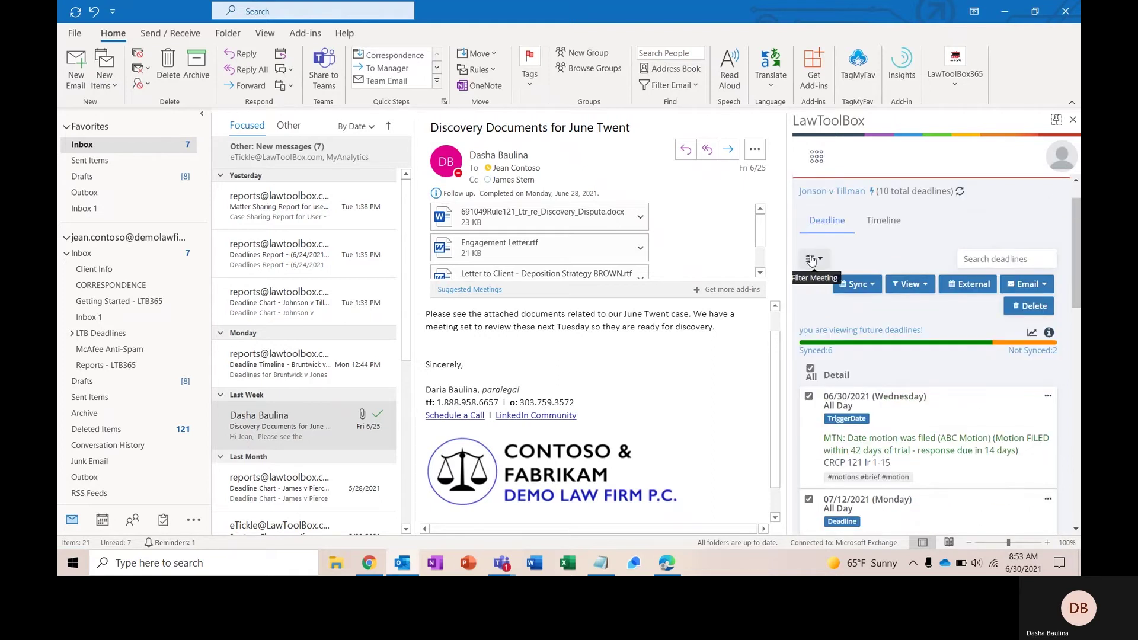
{"action": "left_click", "coordinate": [819, 260]}
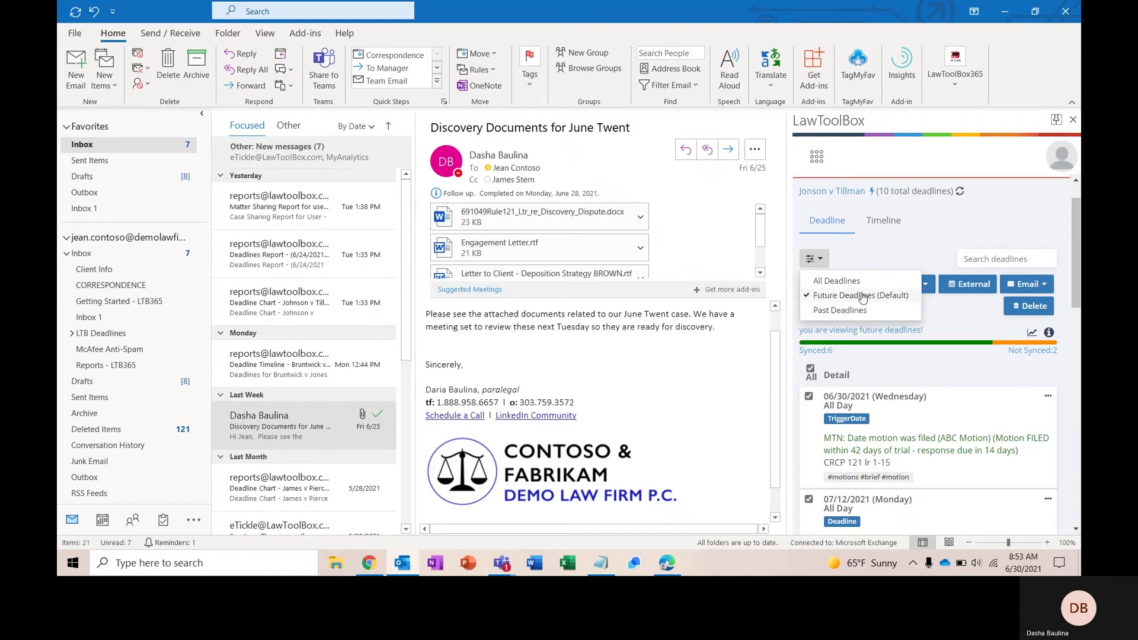
{"action": "left_click", "coordinate": [815, 259]}
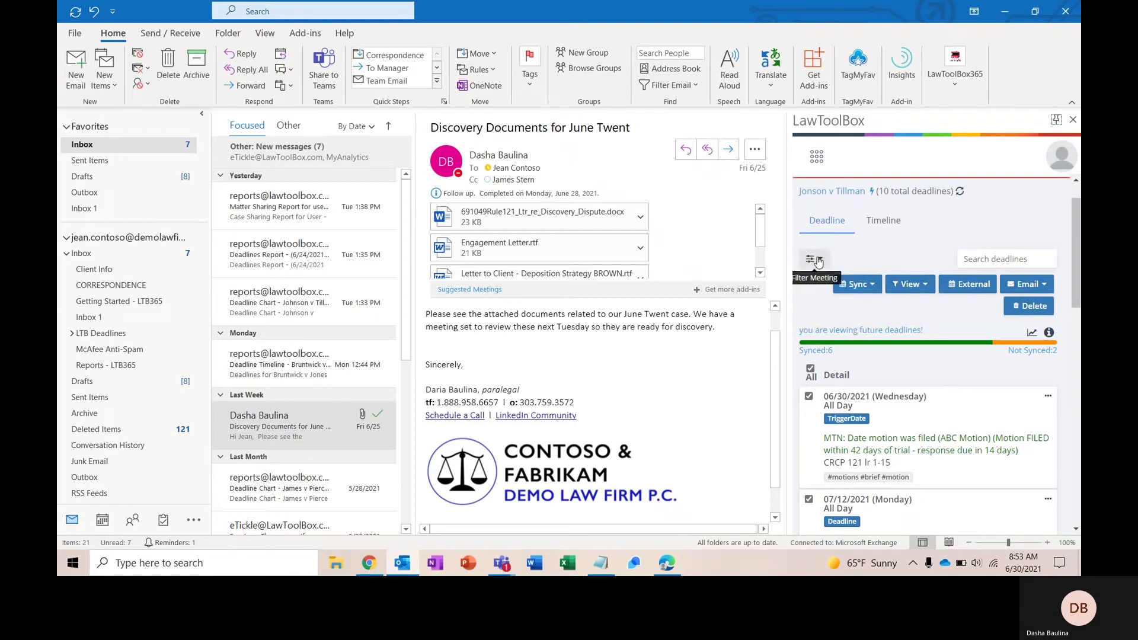
{"action": "left_click", "coordinate": [918, 285]}
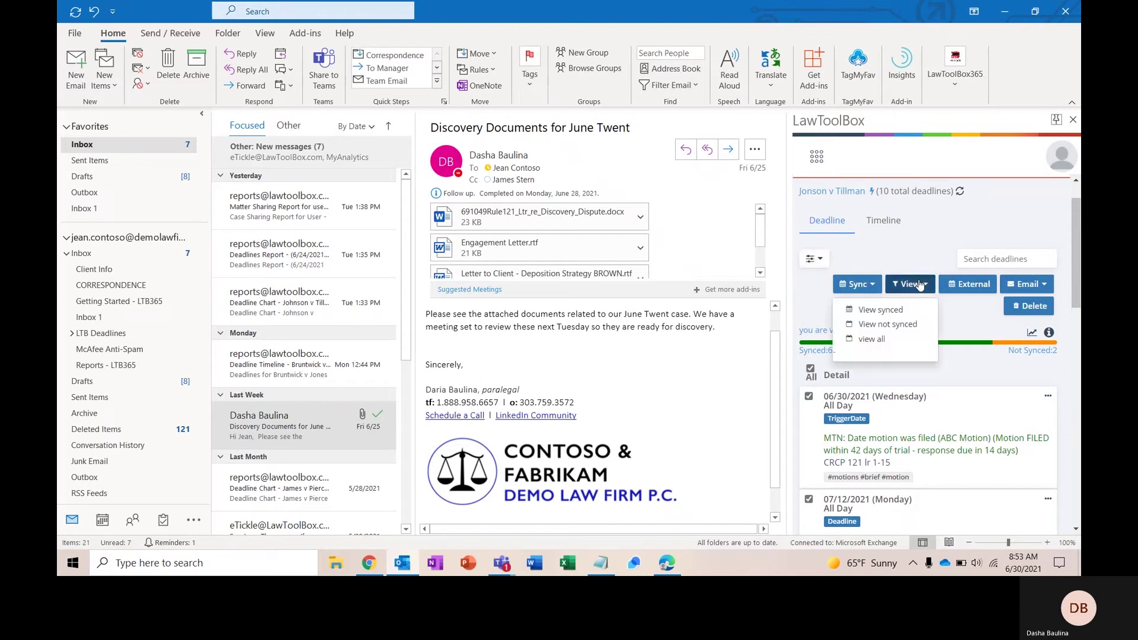
{"action": "left_click", "coordinate": [922, 325]}
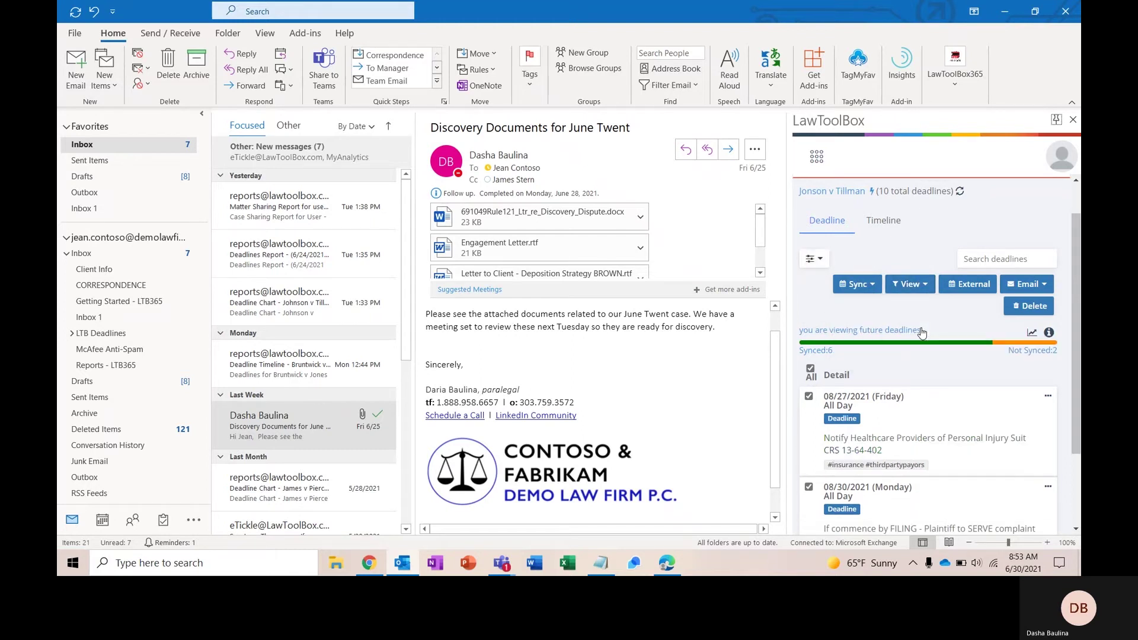
{"action": "left_click", "coordinate": [922, 285]}
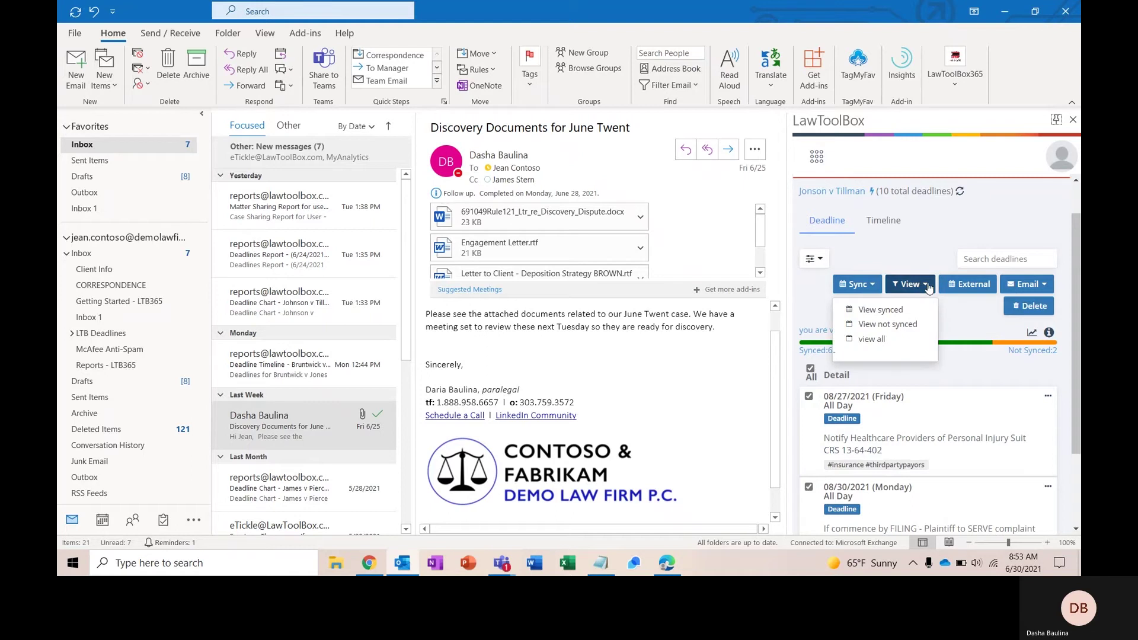
{"action": "left_click", "coordinate": [888, 340]}
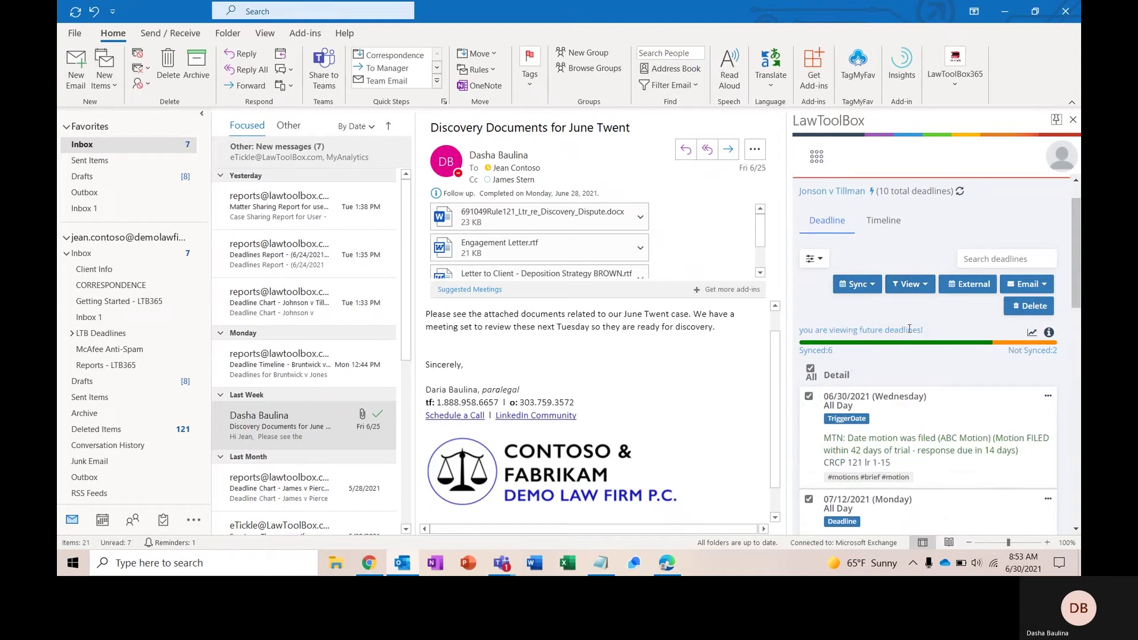
{"action": "left_click", "coordinate": [975, 290]}
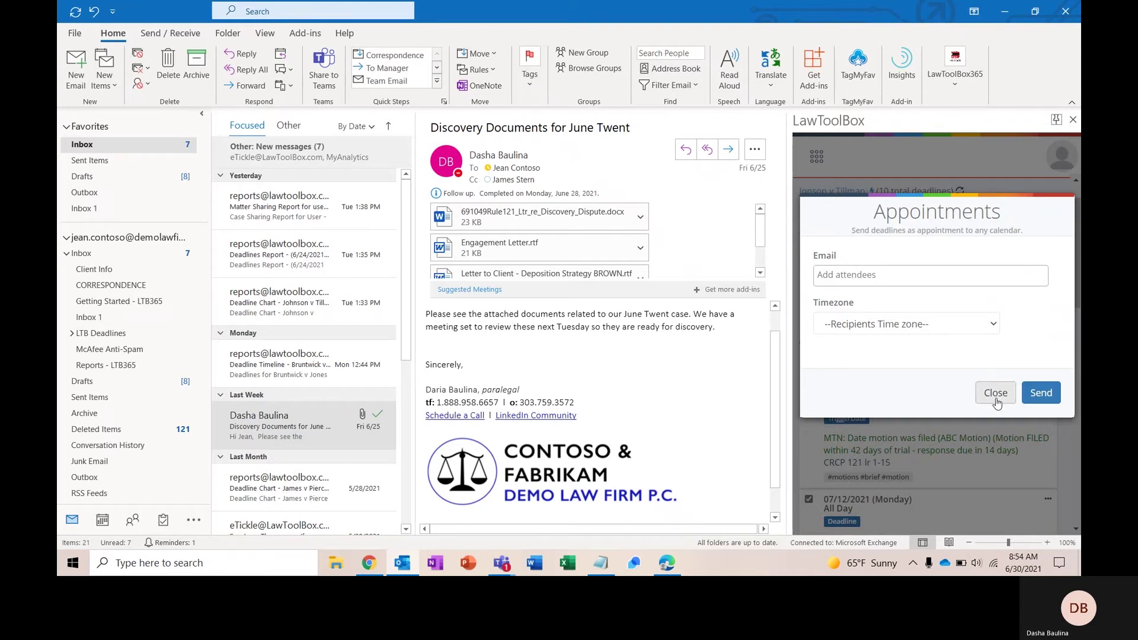
{"action": "left_click", "coordinate": [996, 394]}
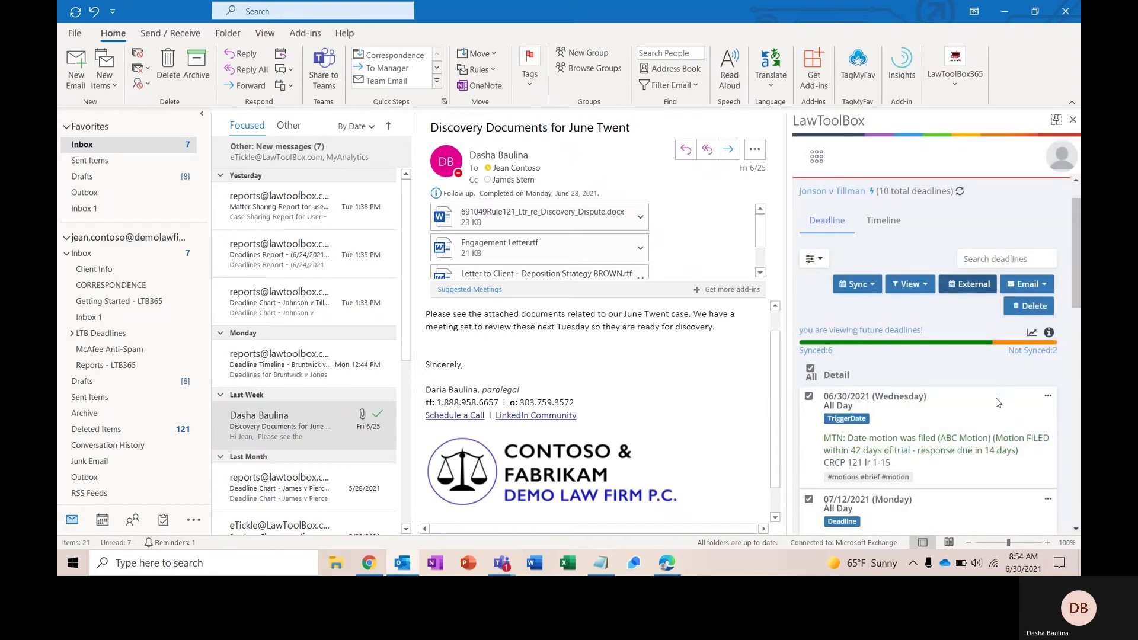
{"action": "left_click", "coordinate": [1034, 288]}
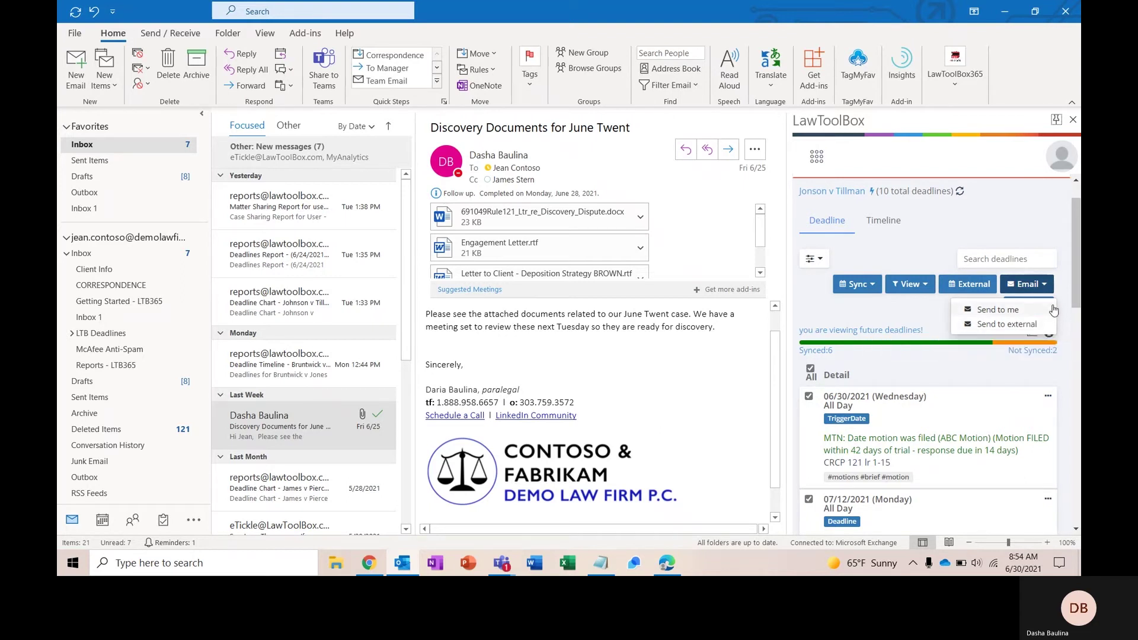
{"action": "left_click", "coordinate": [1061, 287]}
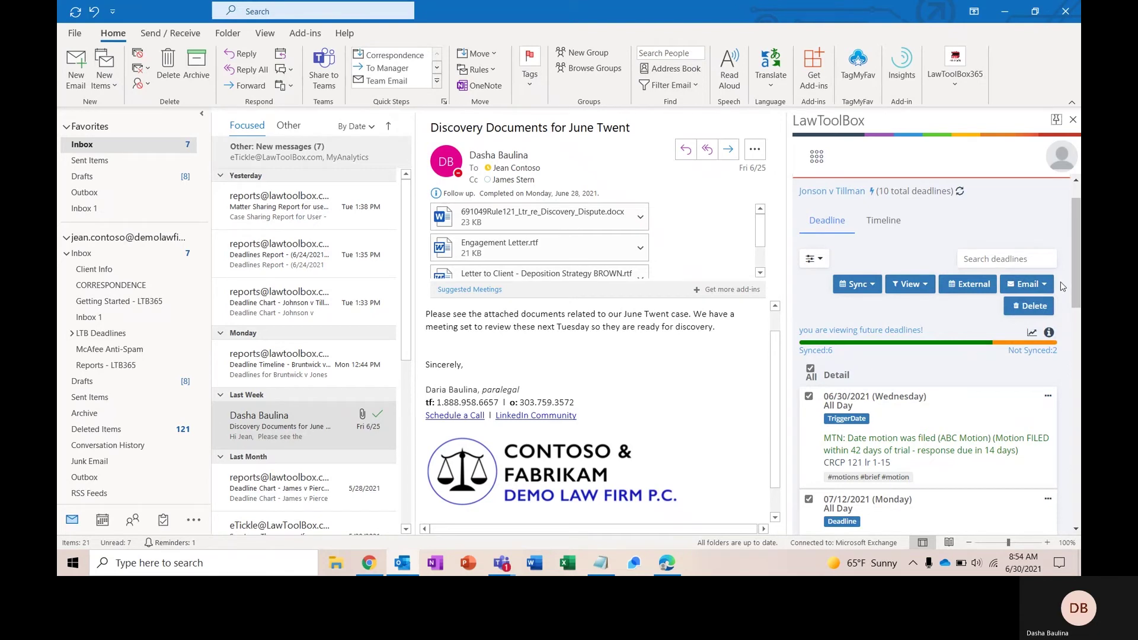
Step: Review the Deadline Chart - Johnson v Tillman email's table, returning to it after glancing at the next email
{"action": "left_click", "coordinate": [285, 291]}
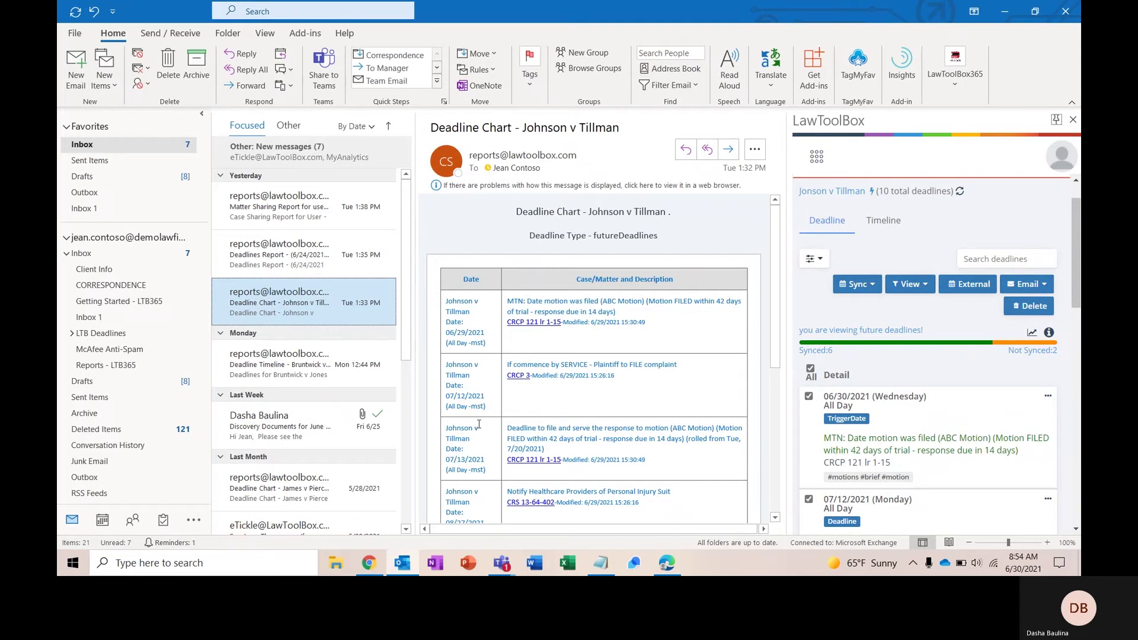
{"action": "scroll", "coordinate": [639, 398], "scroll_direction": "down", "scroll_amount": 1}
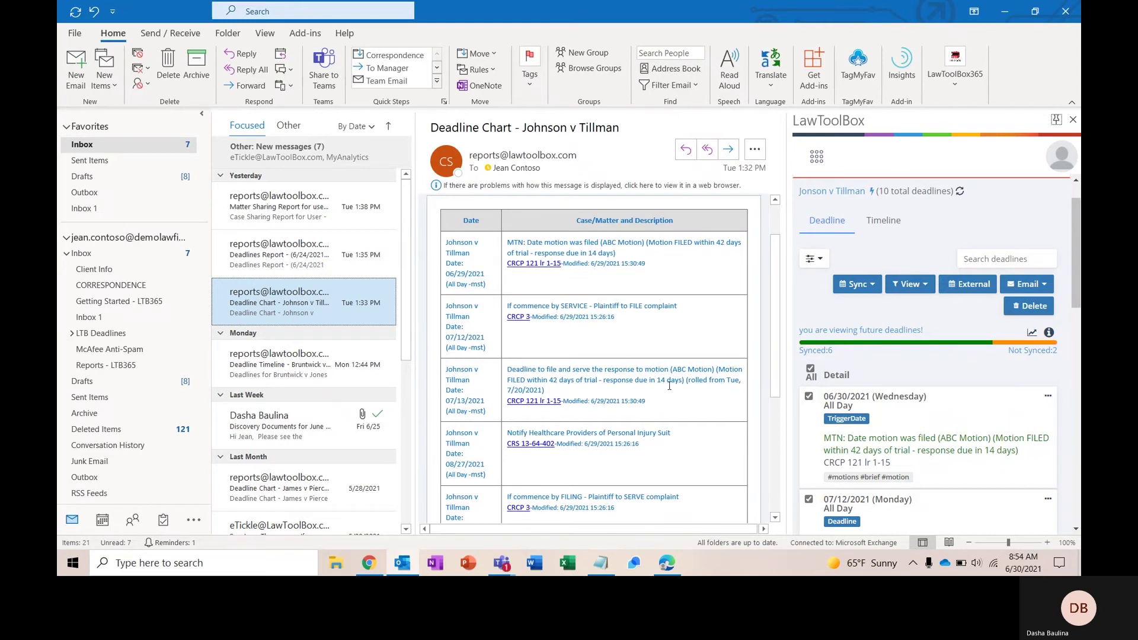
{"action": "key", "text": "Down"}
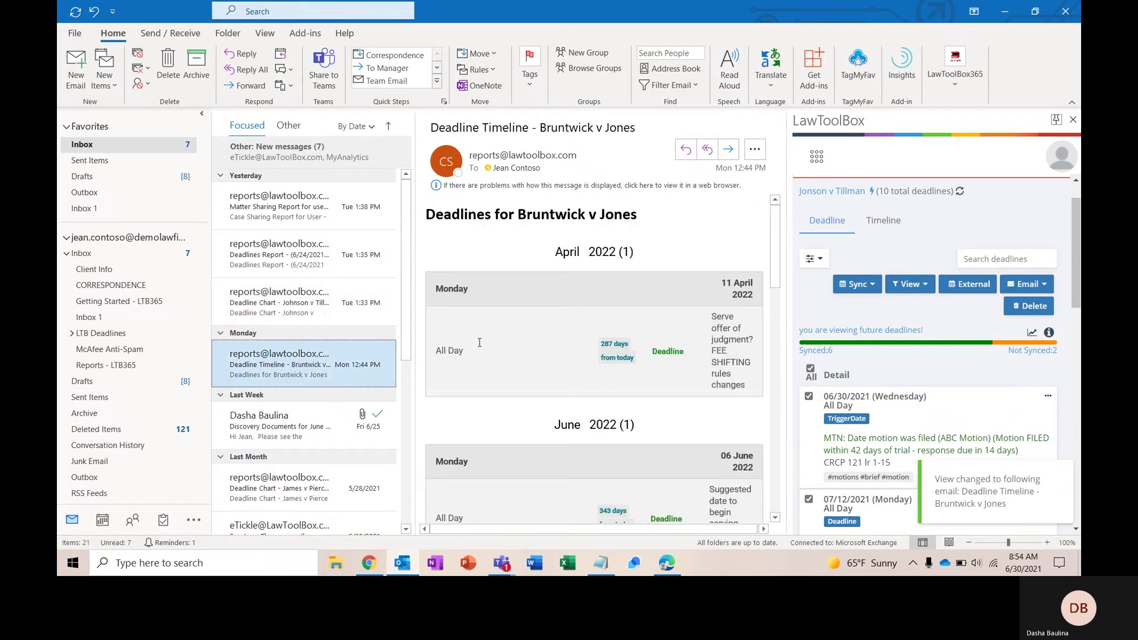
{"action": "left_click", "coordinate": [316, 301]}
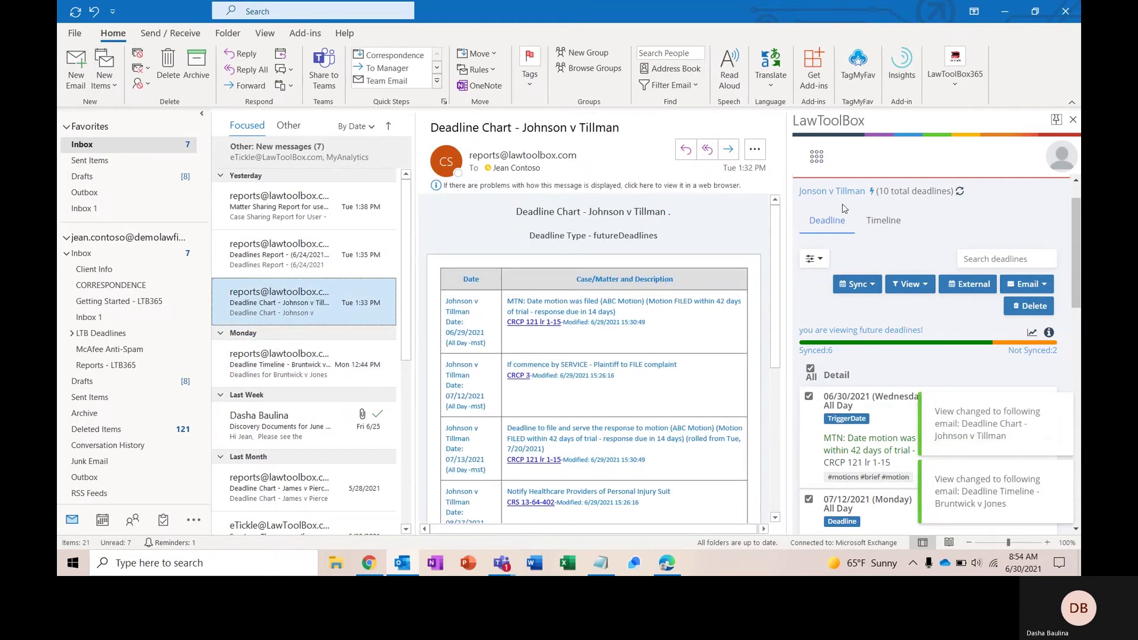
Step: From the Reports page, run the Date Range Report for the selected firm user
{"action": "left_click", "coordinate": [817, 158]}
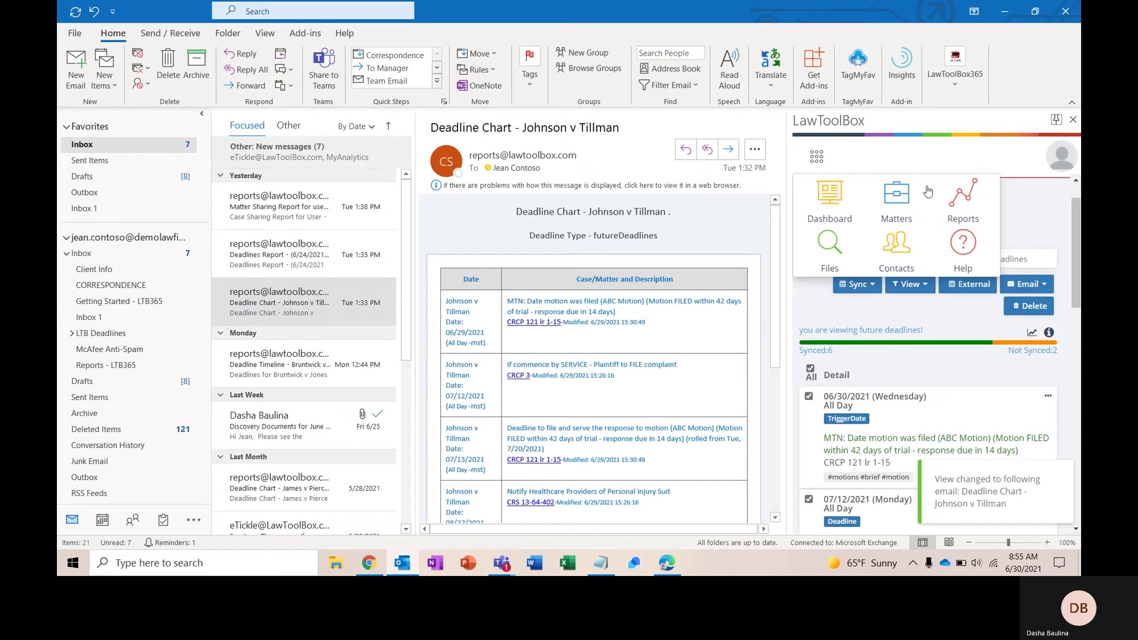
{"action": "left_click", "coordinate": [972, 196]}
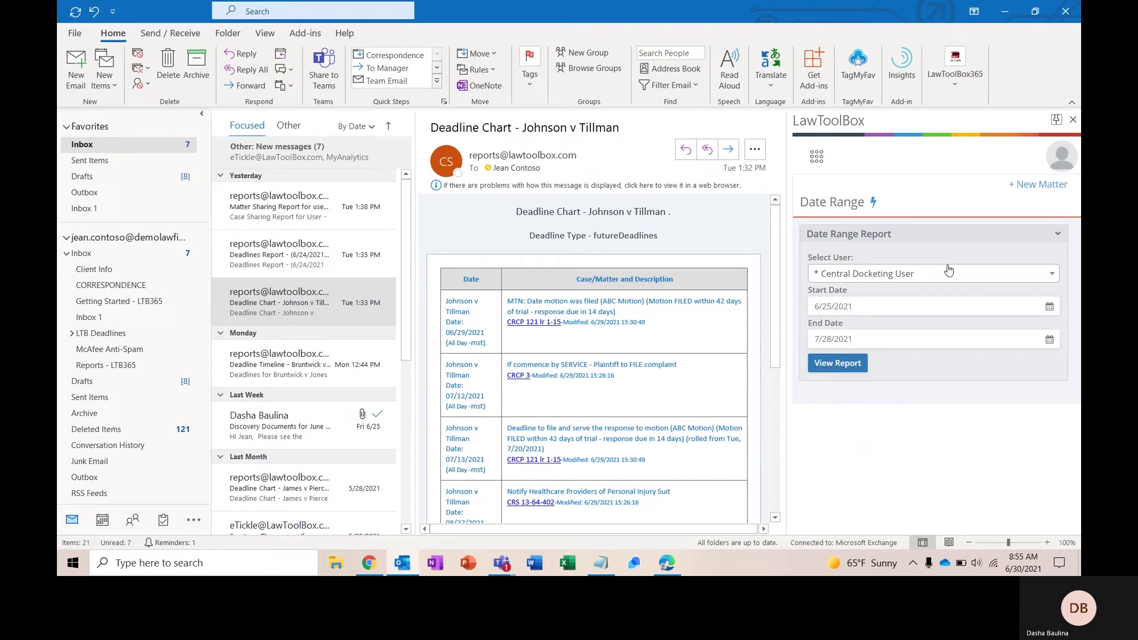
{"action": "left_click", "coordinate": [948, 273]}
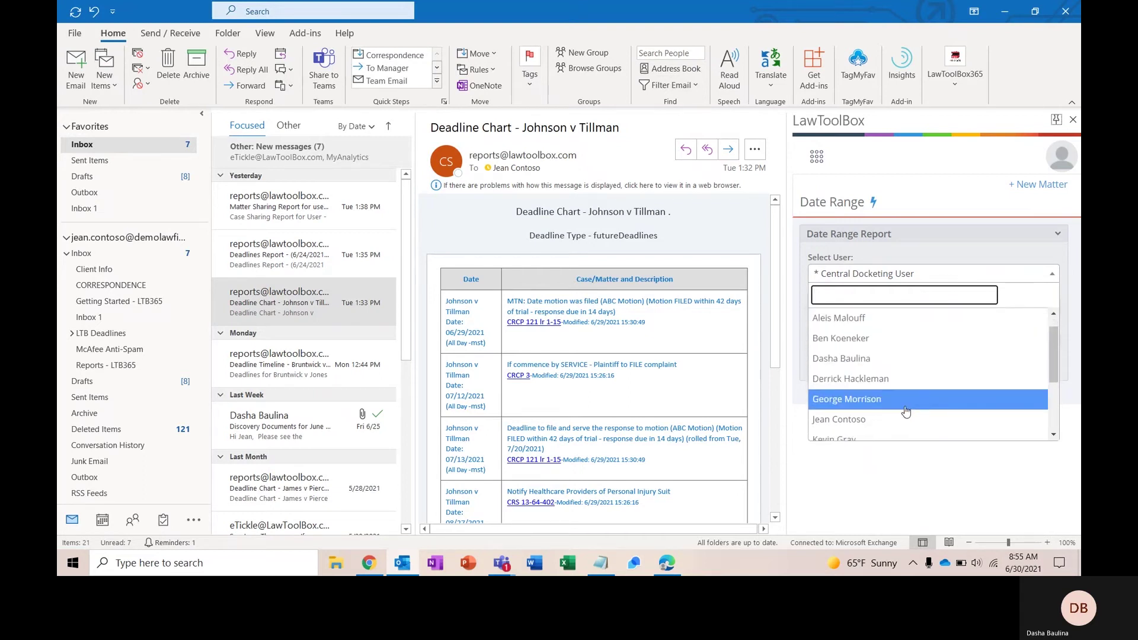
{"action": "left_click", "coordinate": [900, 419]}
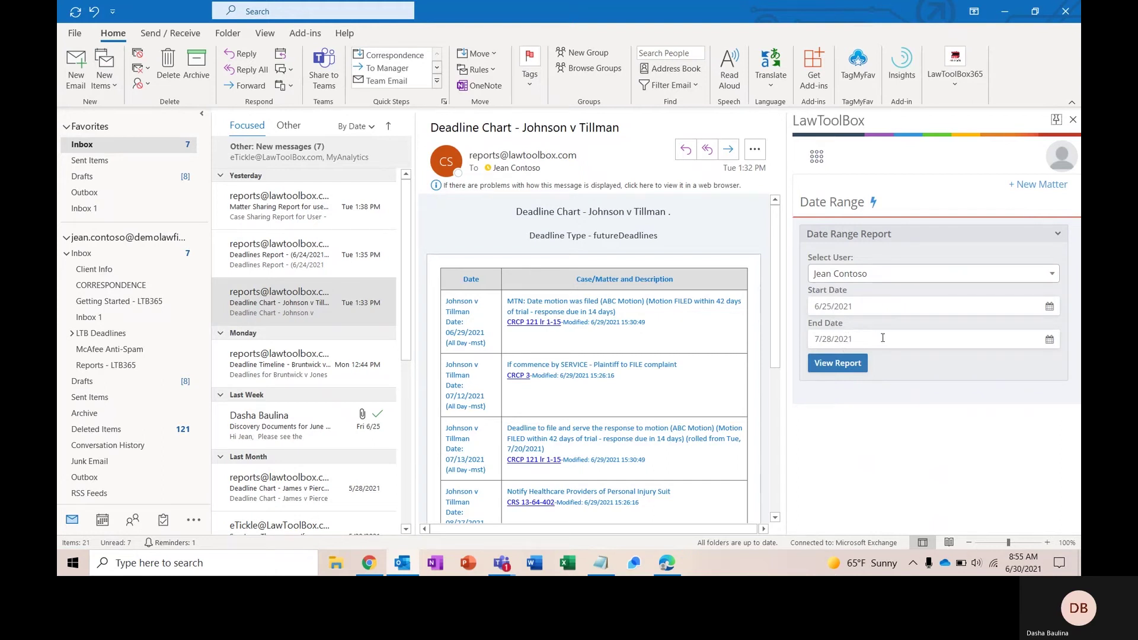
{"action": "left_click", "coordinate": [843, 364]}
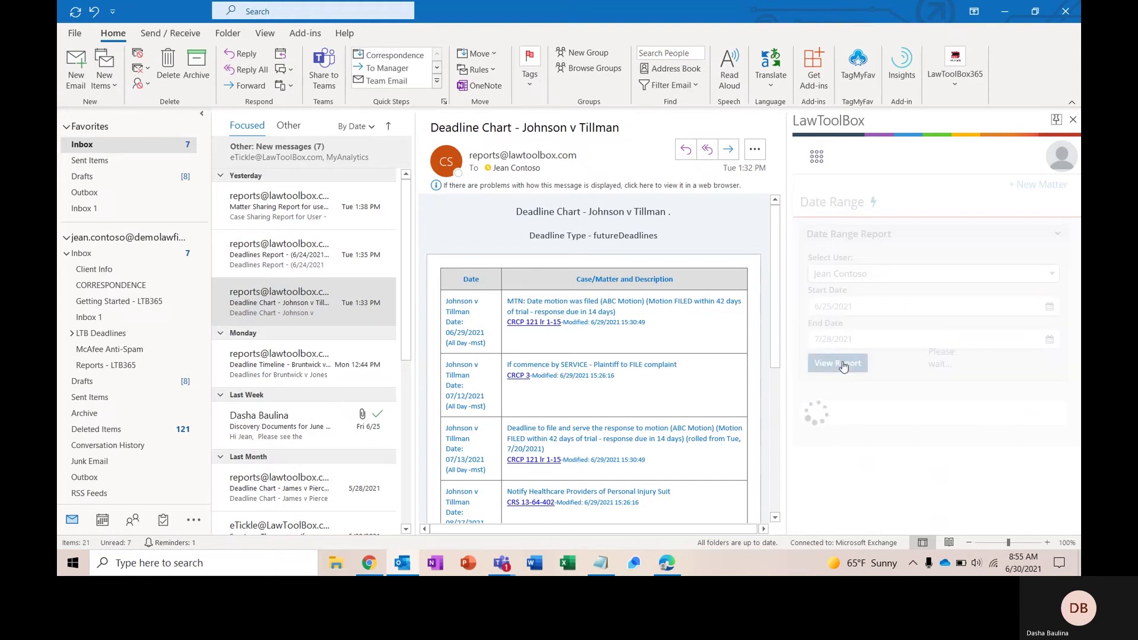
Step: Scroll through the Date Range Report and filter its deadlines by 'trial'
{"action": "scroll", "coordinate": [878, 393], "scroll_direction": "down", "scroll_amount": 2}
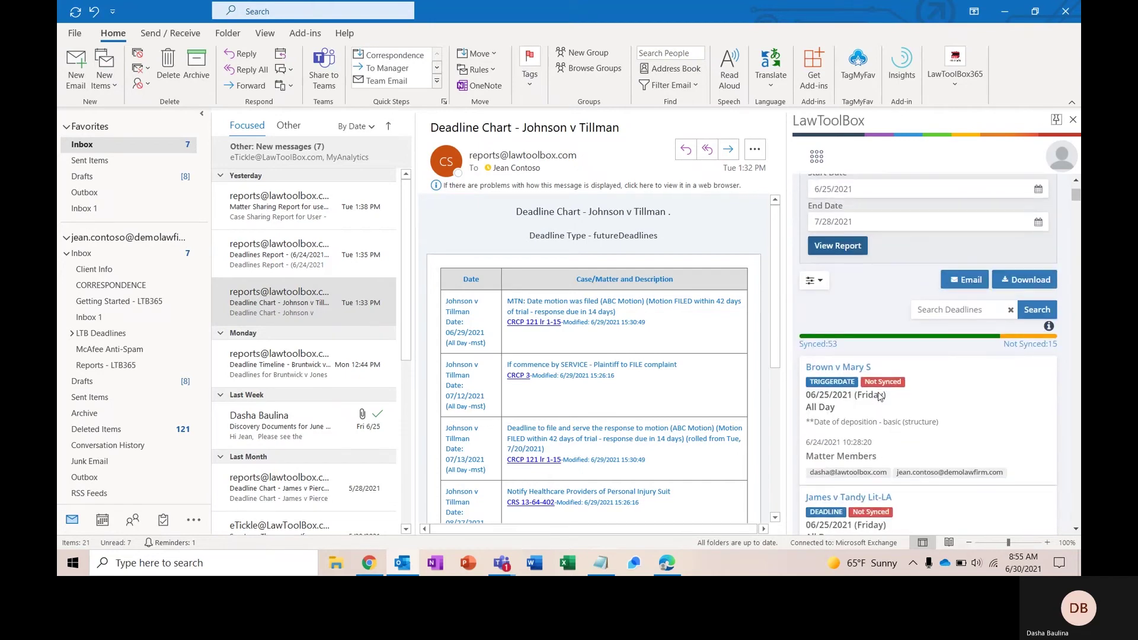
{"action": "scroll", "coordinate": [880, 396], "scroll_direction": "down", "scroll_amount": 2}
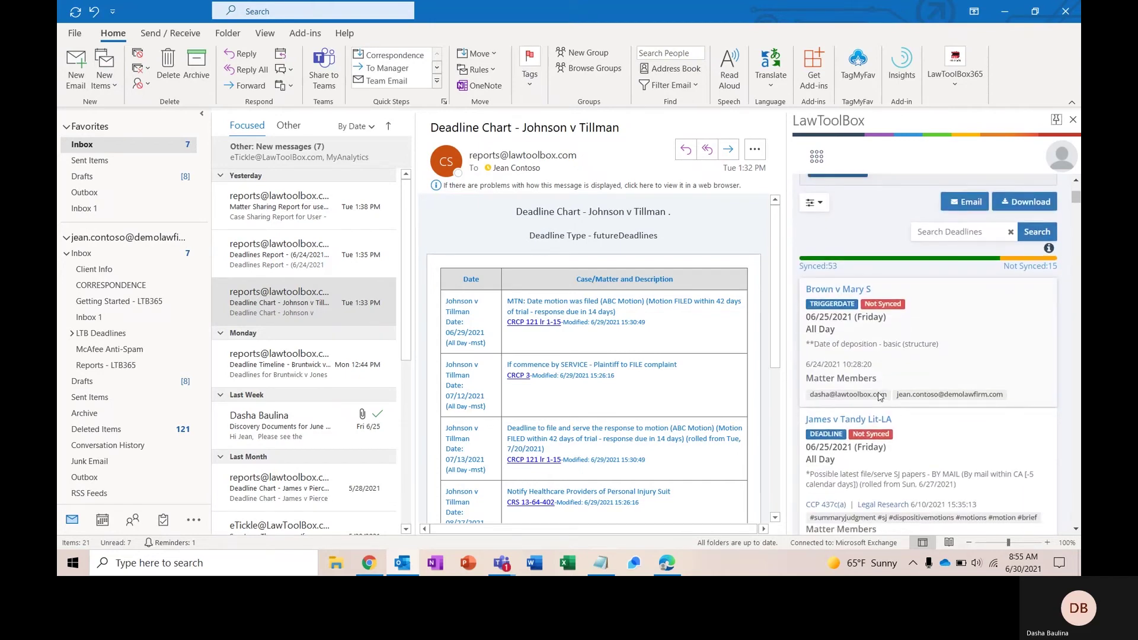
{"action": "scroll", "coordinate": [881, 396], "scroll_direction": "down", "scroll_amount": 1}
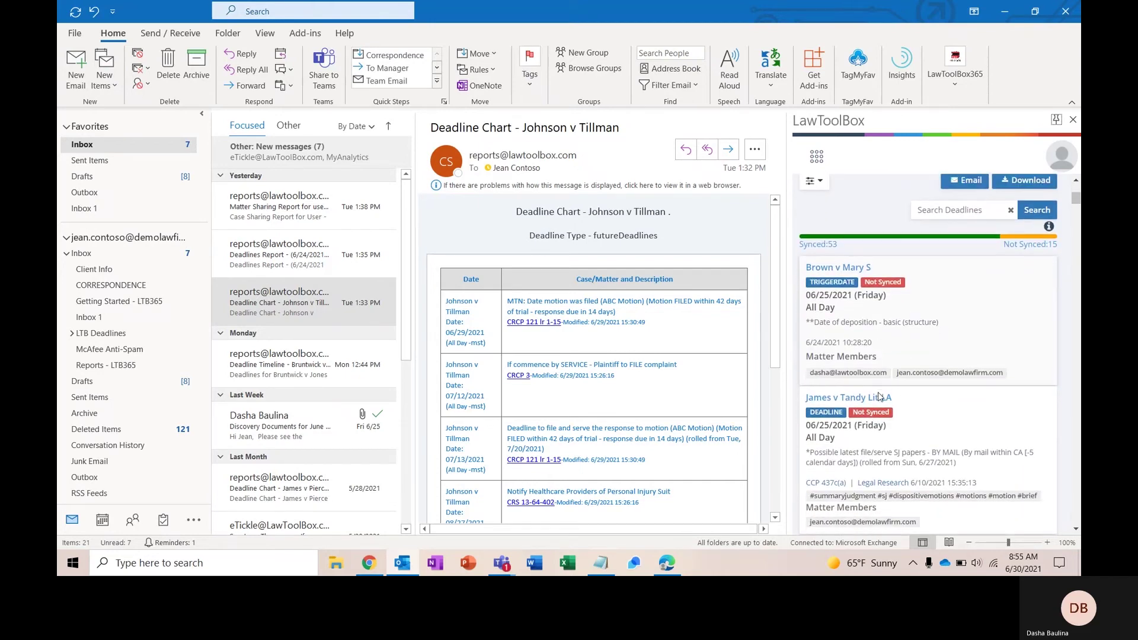
{"action": "scroll", "coordinate": [880, 396], "scroll_direction": "down", "scroll_amount": 3}
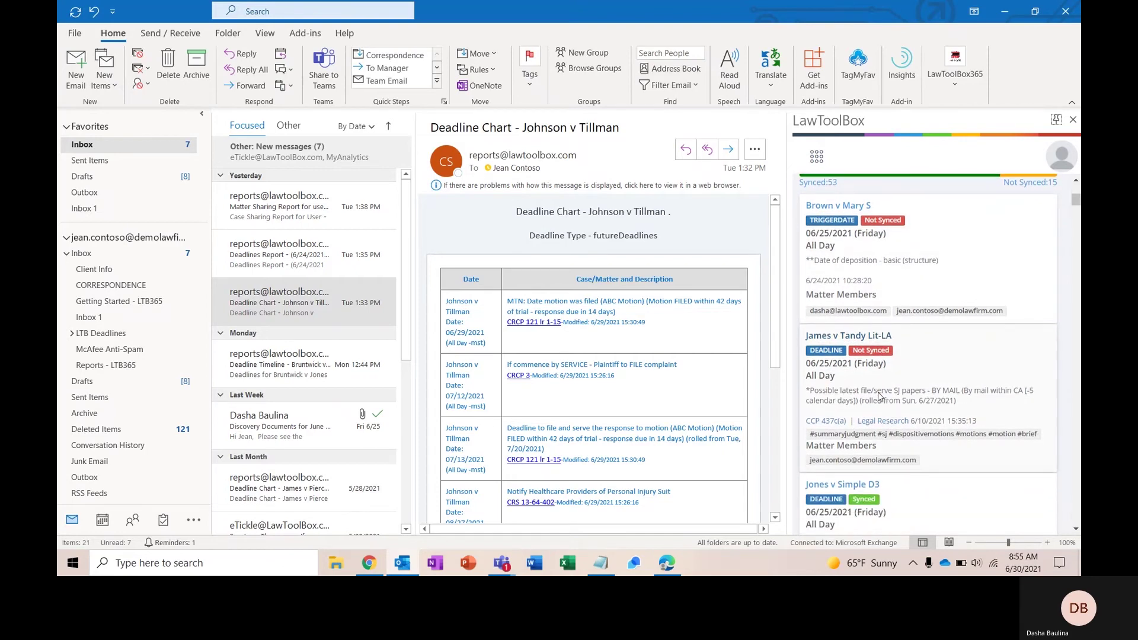
{"action": "scroll", "coordinate": [879, 397], "scroll_direction": "down", "scroll_amount": 3}
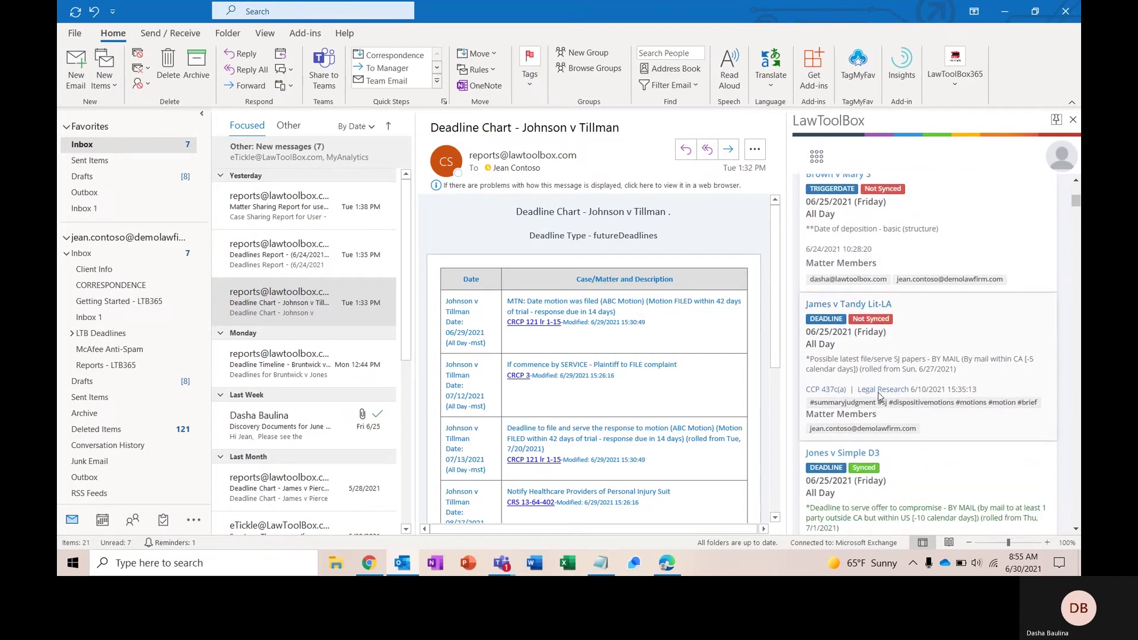
{"action": "scroll", "coordinate": [878, 392], "scroll_direction": "up", "scroll_amount": 10}
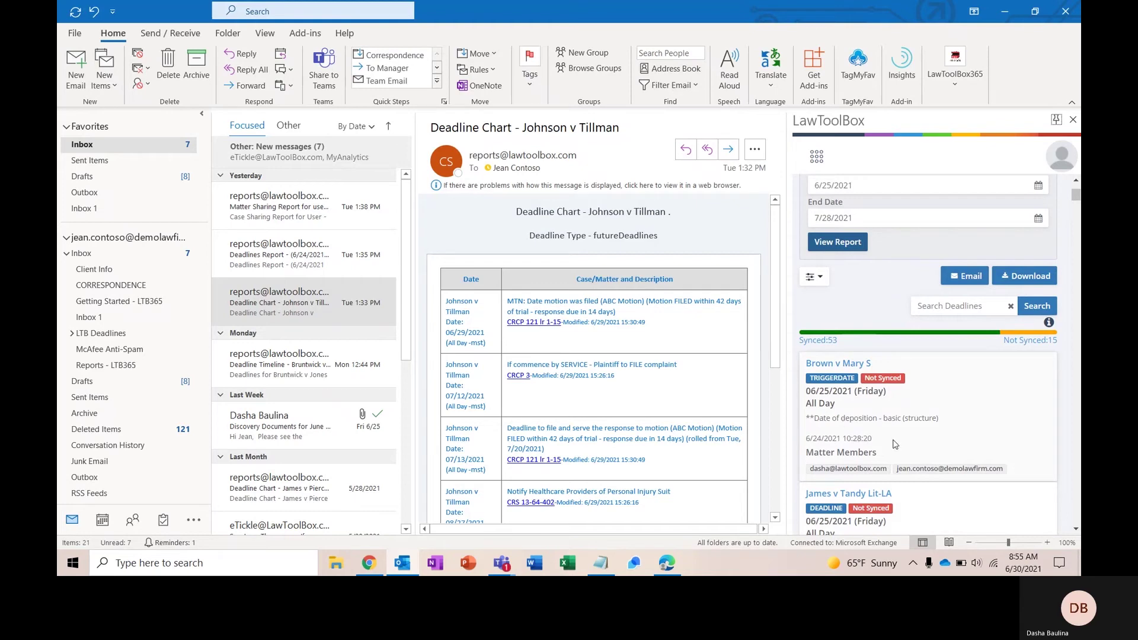
{"action": "scroll", "coordinate": [895, 444], "scroll_direction": "down", "scroll_amount": 2}
{"action": "scroll", "coordinate": [949, 342], "scroll_direction": "up", "scroll_amount": 3}
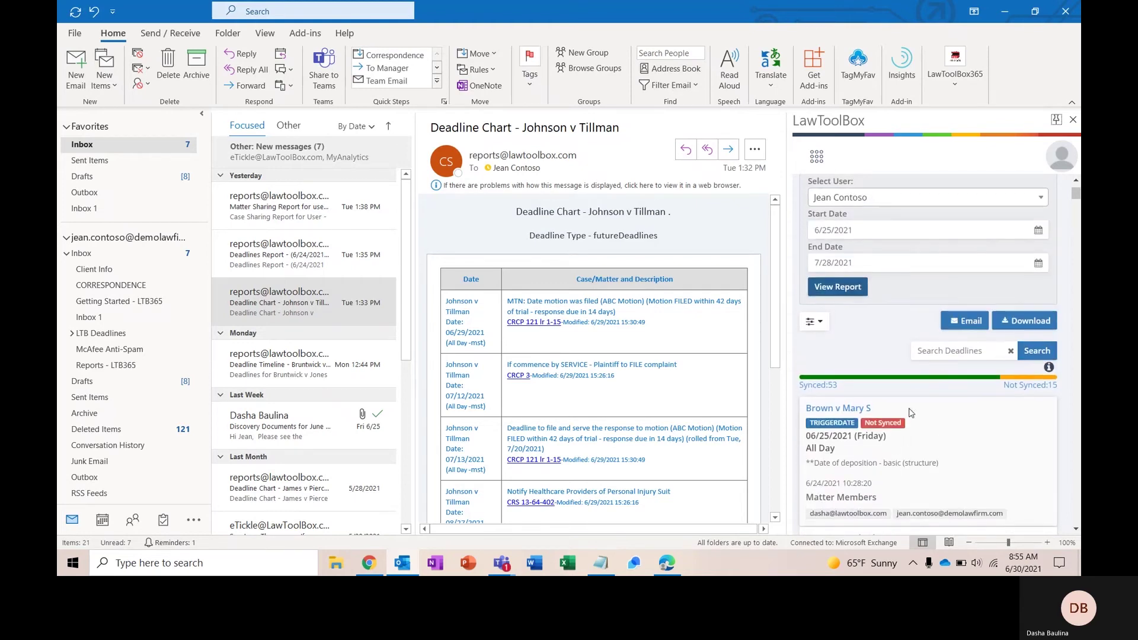
{"action": "left_click", "coordinate": [945, 349]}
{"action": "scroll", "coordinate": [945, 350], "scroll_direction": "up", "scroll_amount": 2}
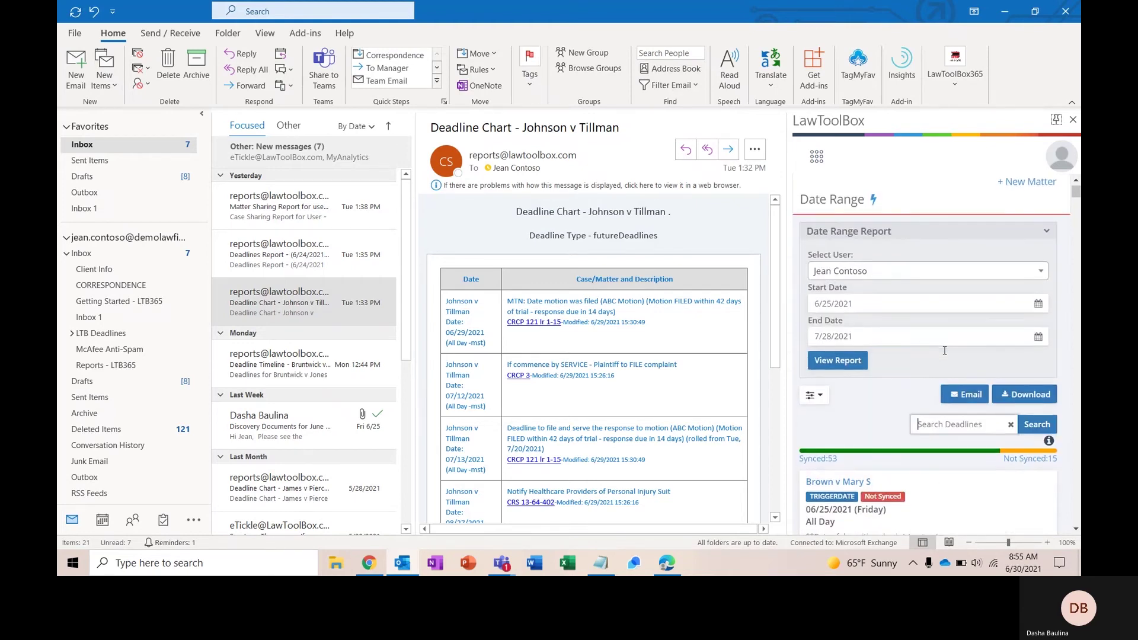
{"action": "type", "text": "trial"}
Step: Email the filtered report using long descriptions
{"action": "left_click", "coordinate": [855, 364]}
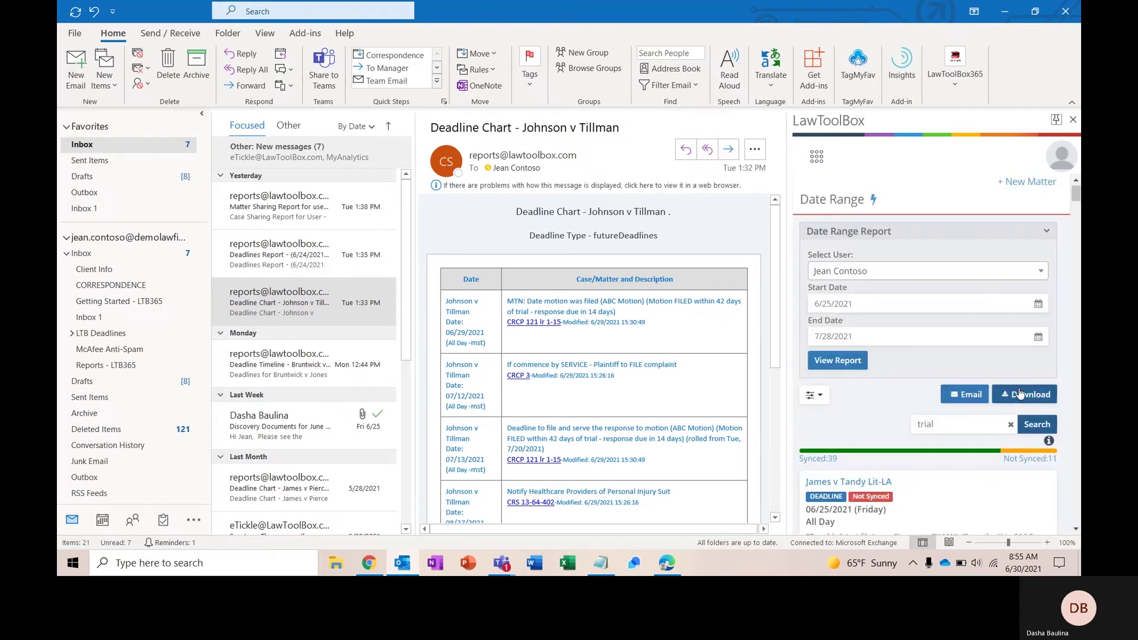
{"action": "left_click", "coordinate": [816, 396]}
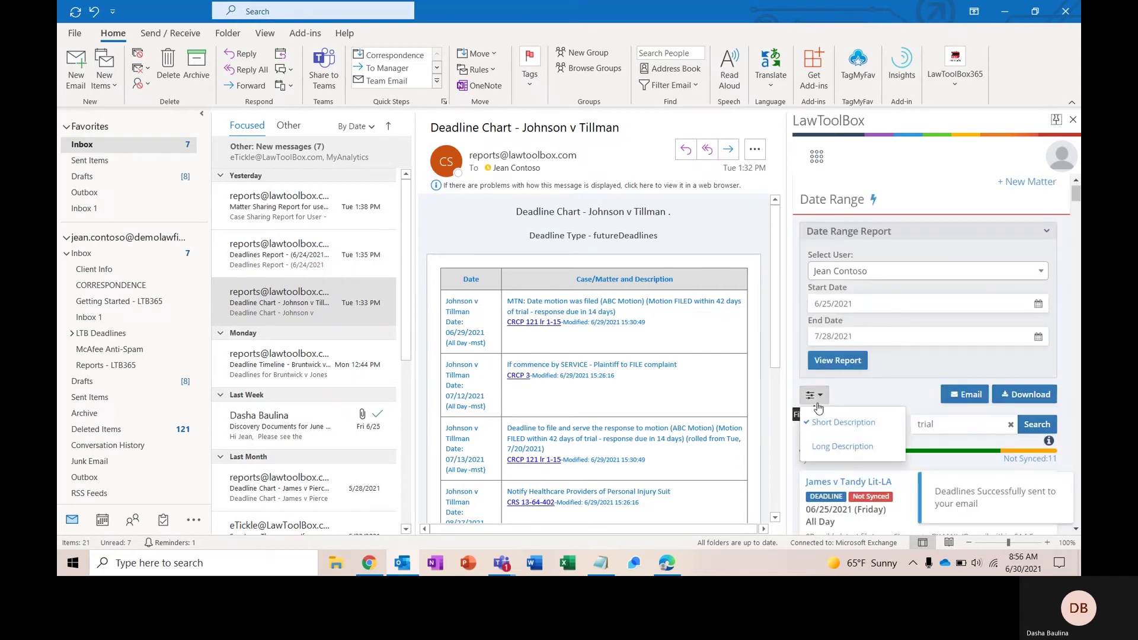
{"action": "left_click", "coordinate": [842, 446]}
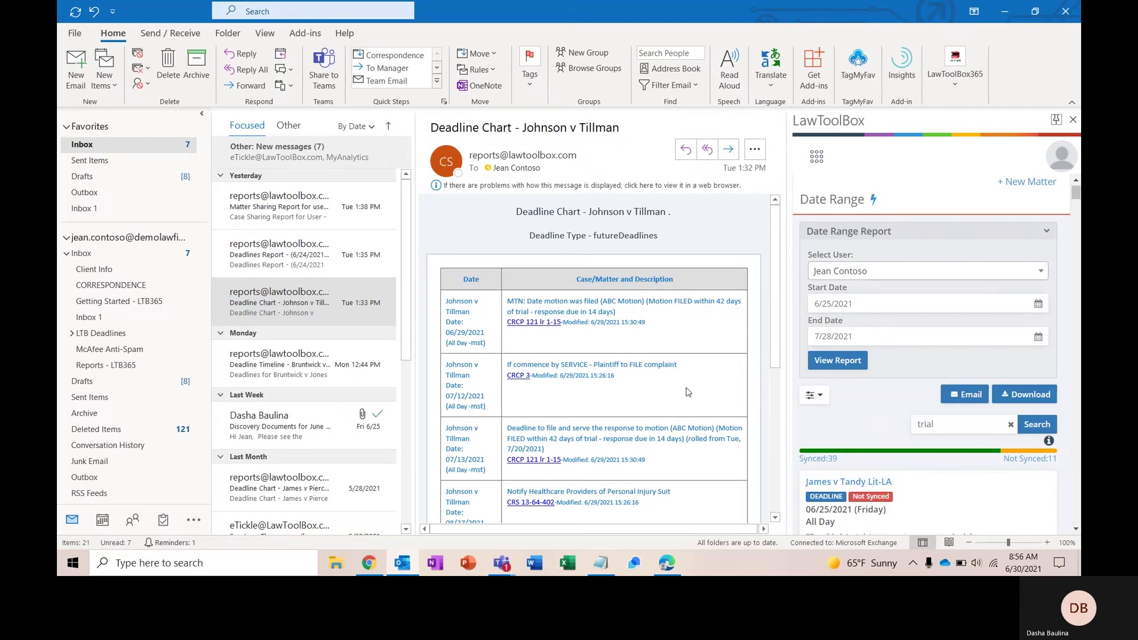
Step: Review the emailed Deadlines Report table, then download the date range report to Excel
{"action": "left_click", "coordinate": [320, 257]}
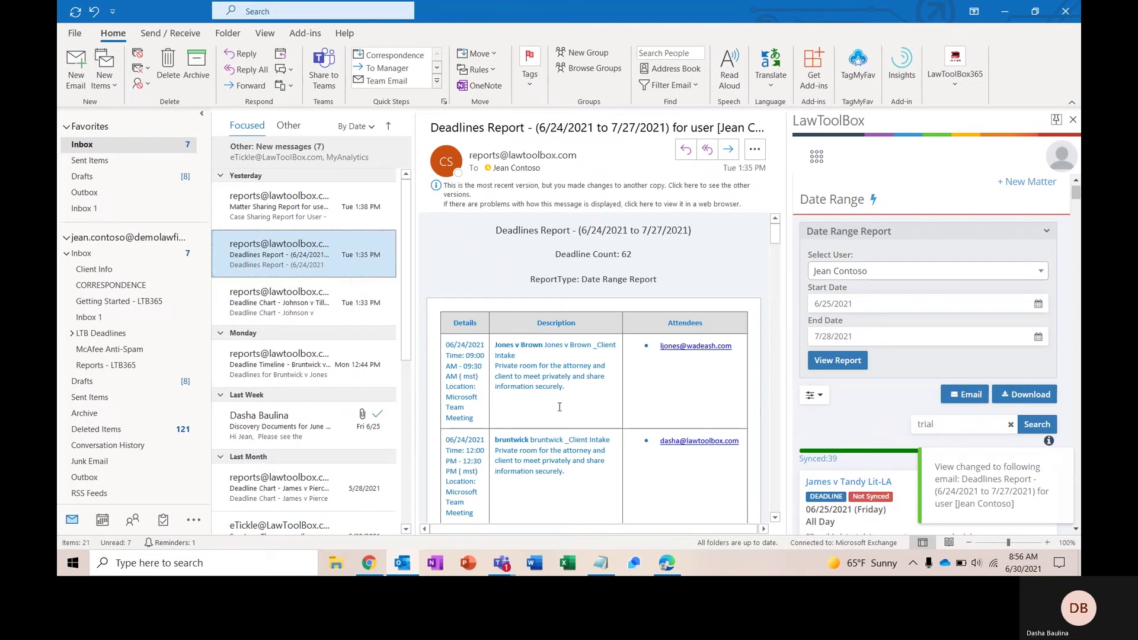
{"action": "scroll", "coordinate": [560, 409], "scroll_direction": "down", "scroll_amount": 2}
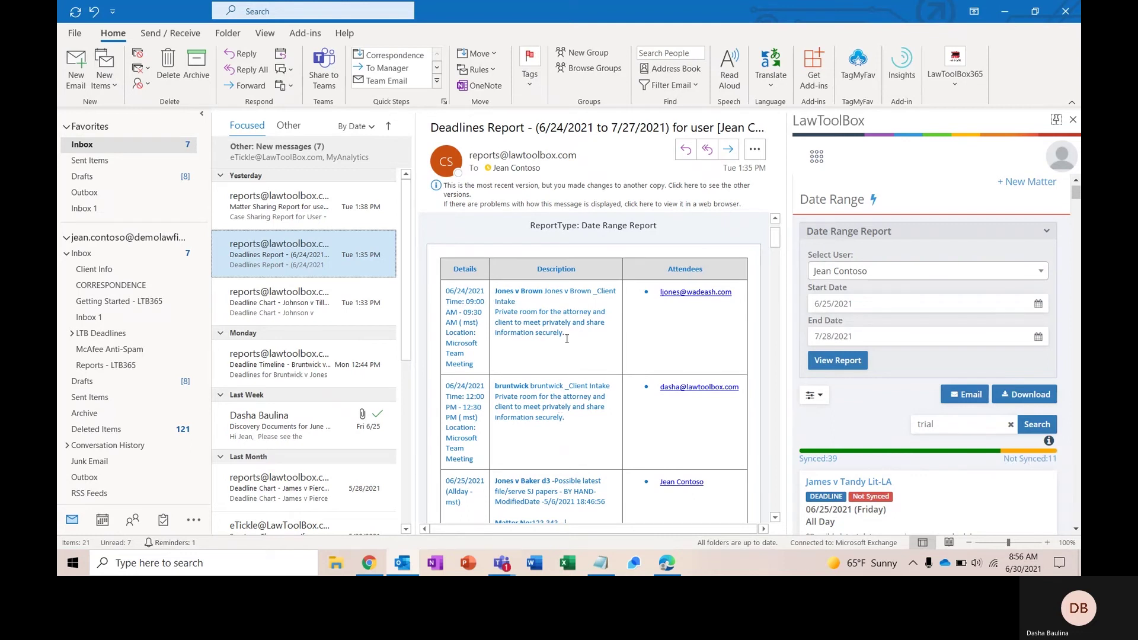
{"action": "left_click_drag", "start_coordinate": [567, 338], "coordinate": [503, 301]}
{"action": "left_click", "coordinate": [530, 312]}
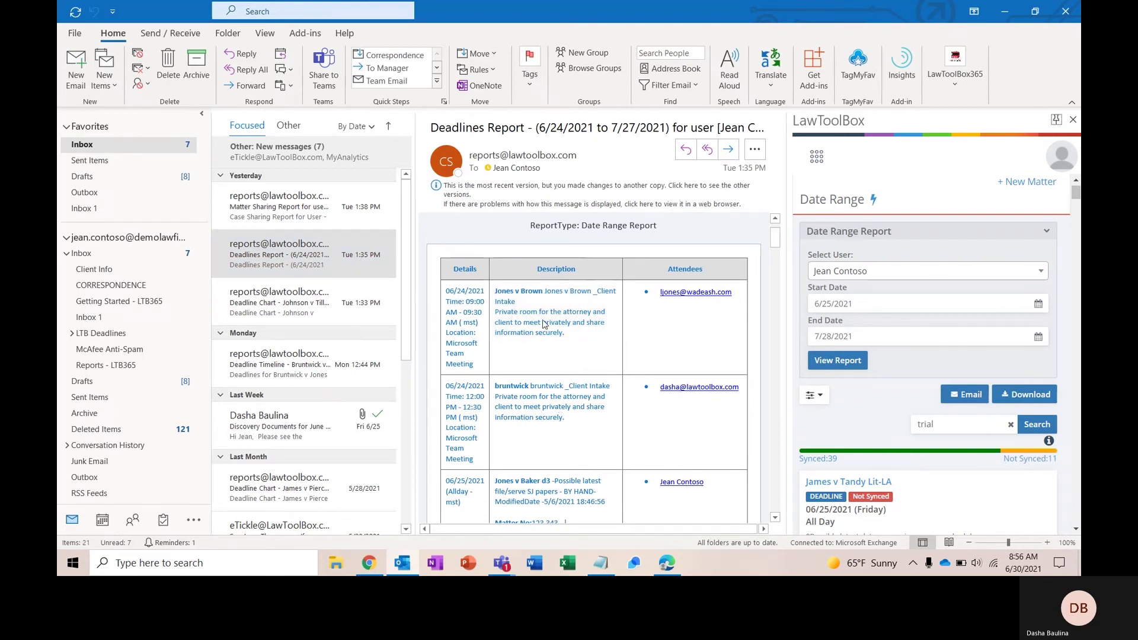
{"action": "scroll", "coordinate": [690, 412], "scroll_direction": "down", "scroll_amount": 2}
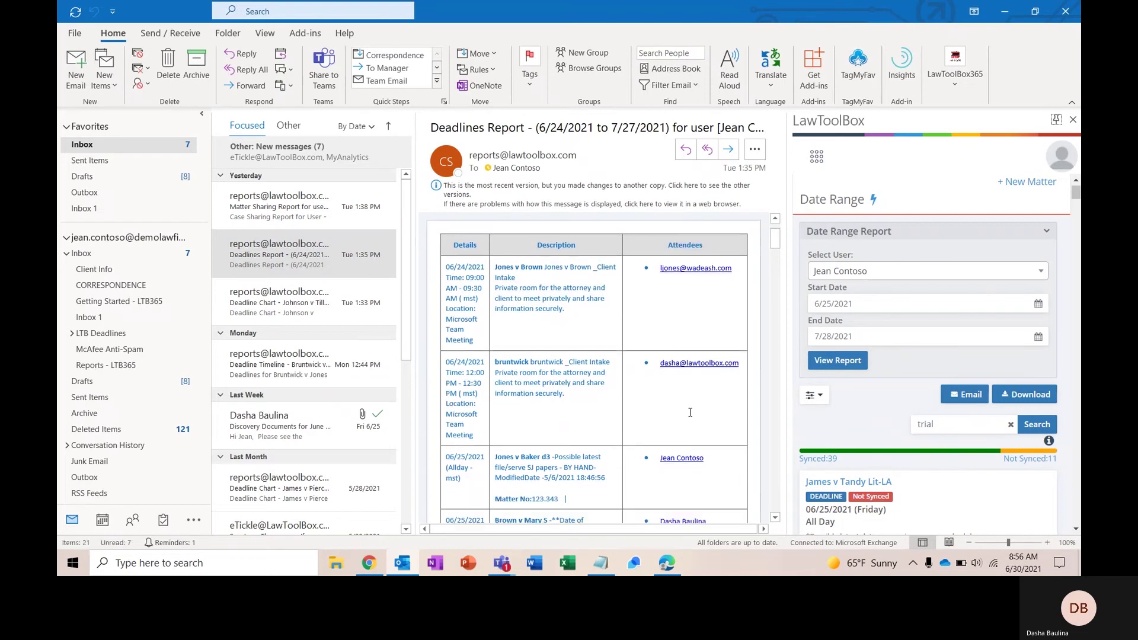
{"action": "left_click", "coordinate": [1008, 402]}
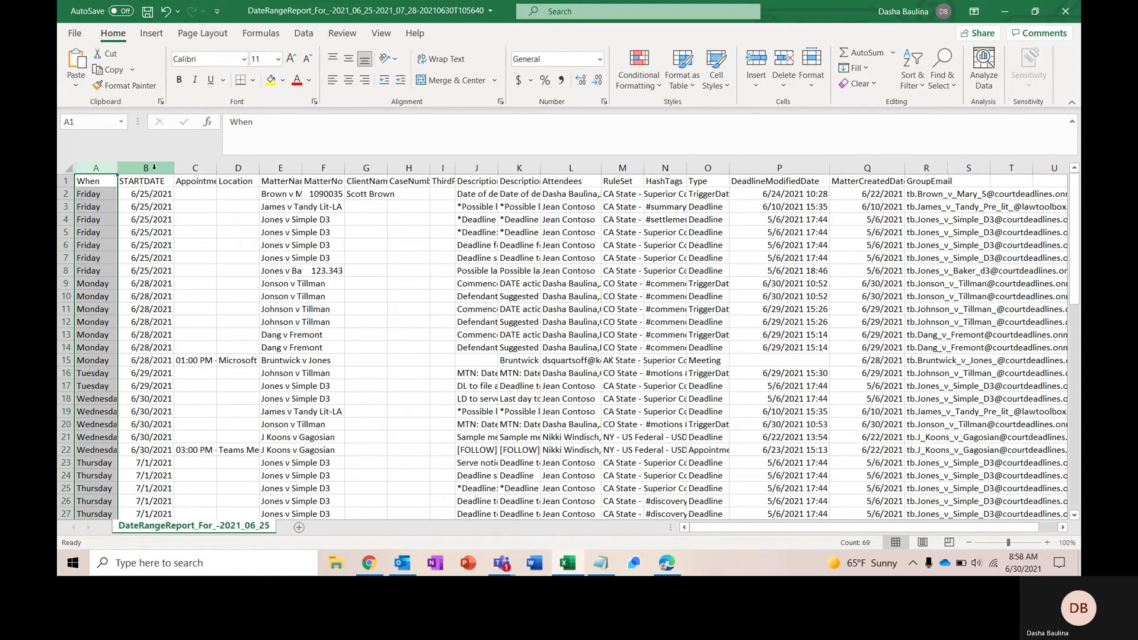
Step: Hide the Description_Long column (K) in the report
{"action": "left_click", "coordinate": [154, 168]}
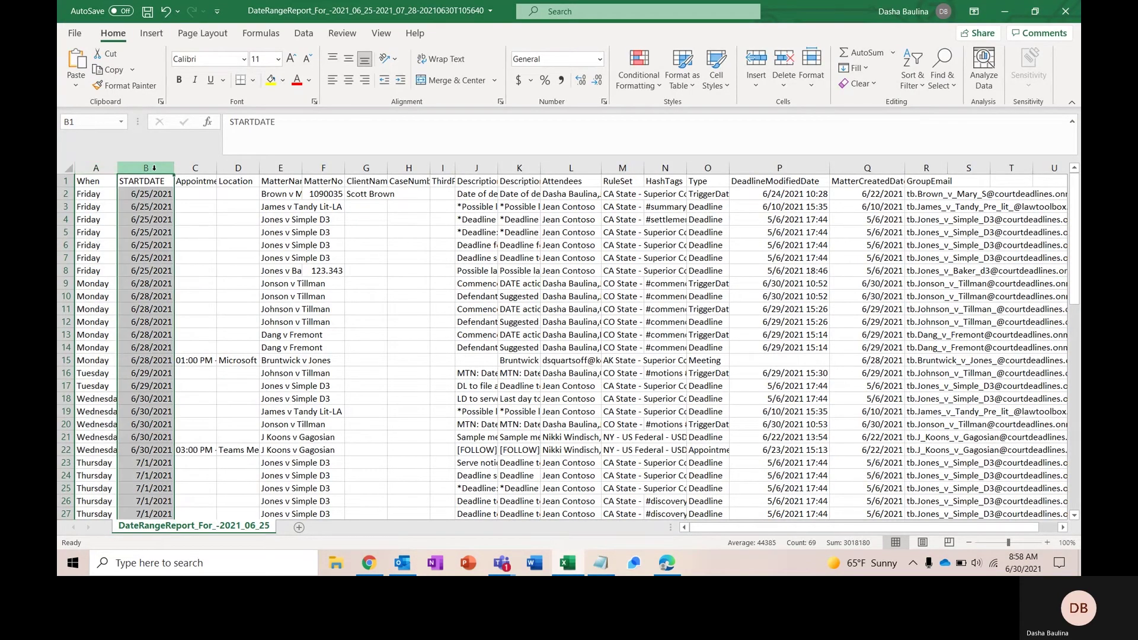
{"action": "left_click", "coordinate": [201, 166]}
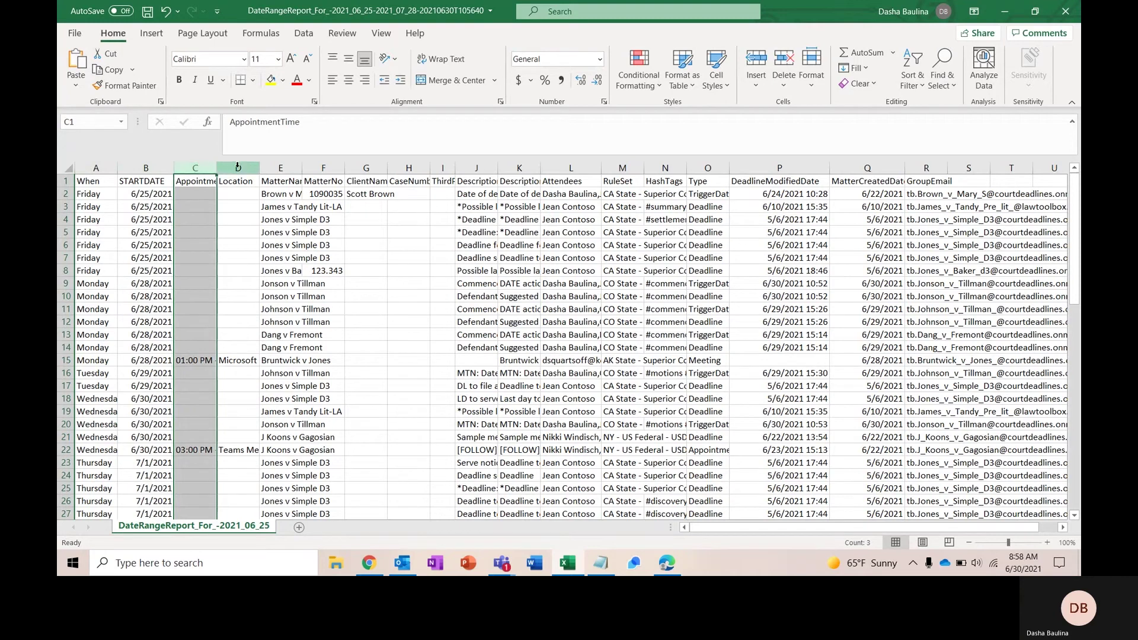
{"action": "left_click", "coordinate": [238, 167]}
{"action": "left_click", "coordinate": [290, 168]}
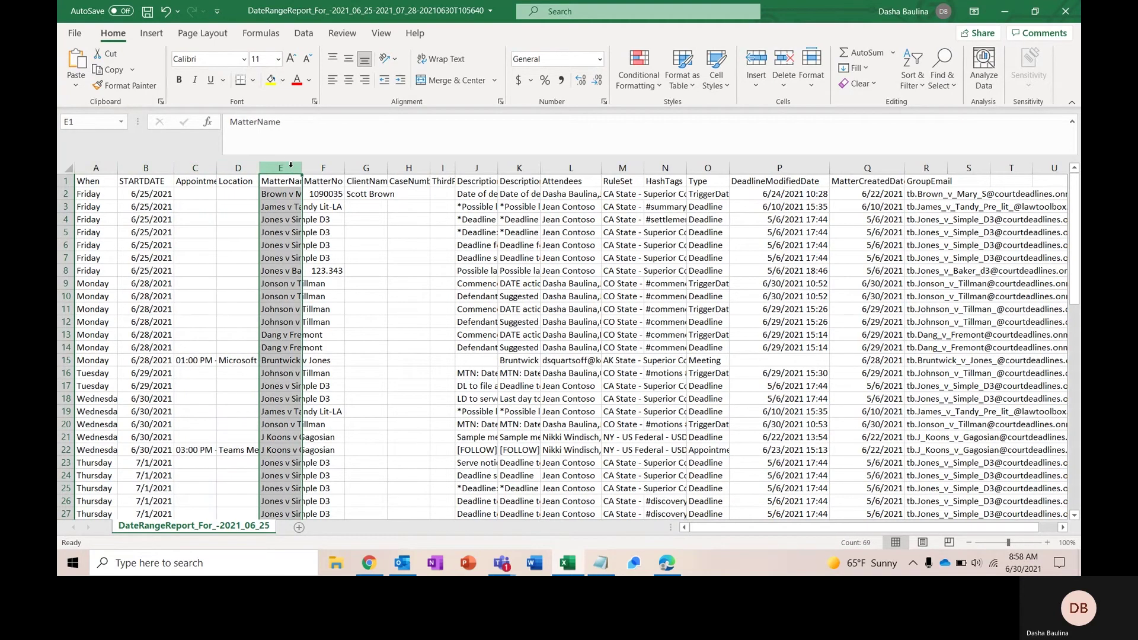
{"action": "left_click", "coordinate": [327, 169]}
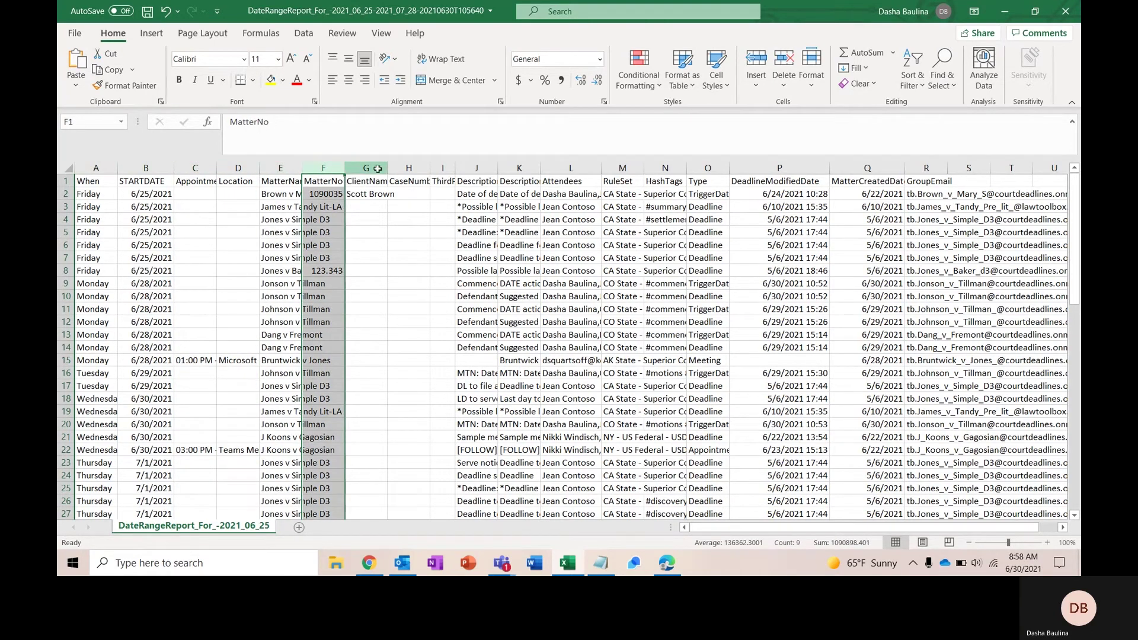
{"action": "left_click", "coordinate": [371, 168]}
{"action": "left_click", "coordinate": [404, 168]}
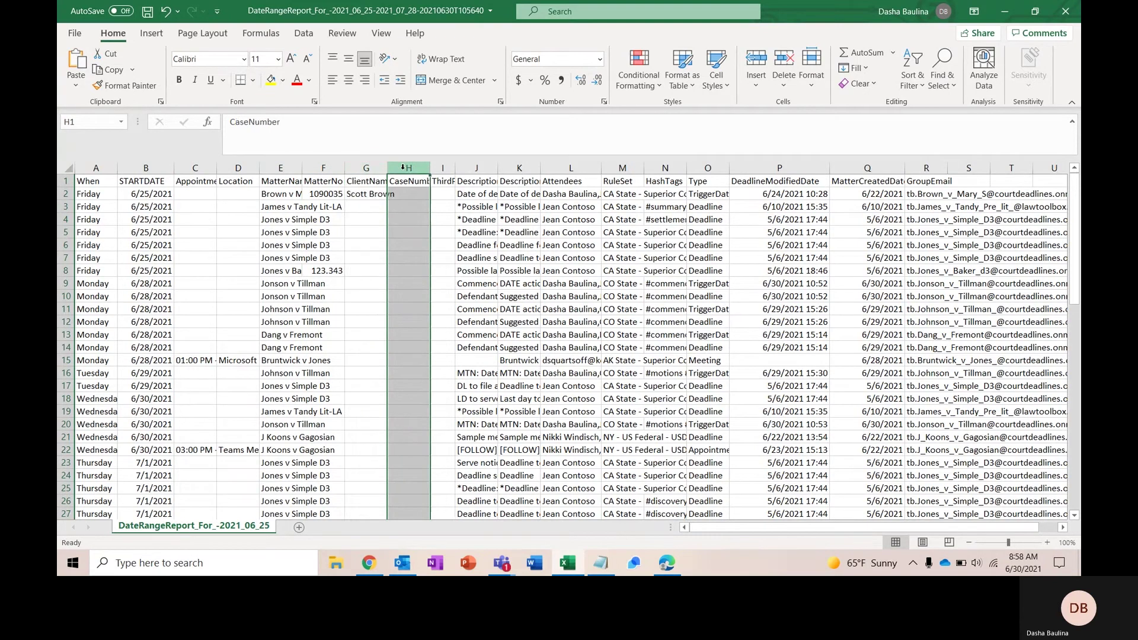
{"action": "left_click", "coordinate": [443, 168]}
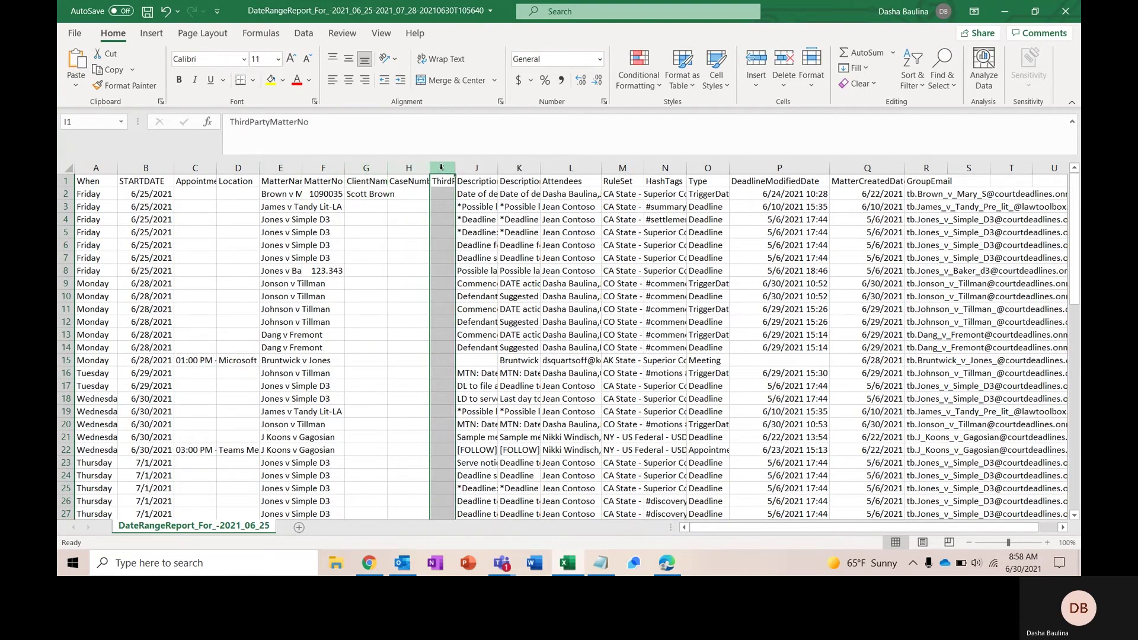
{"action": "left_click", "coordinate": [475, 168]}
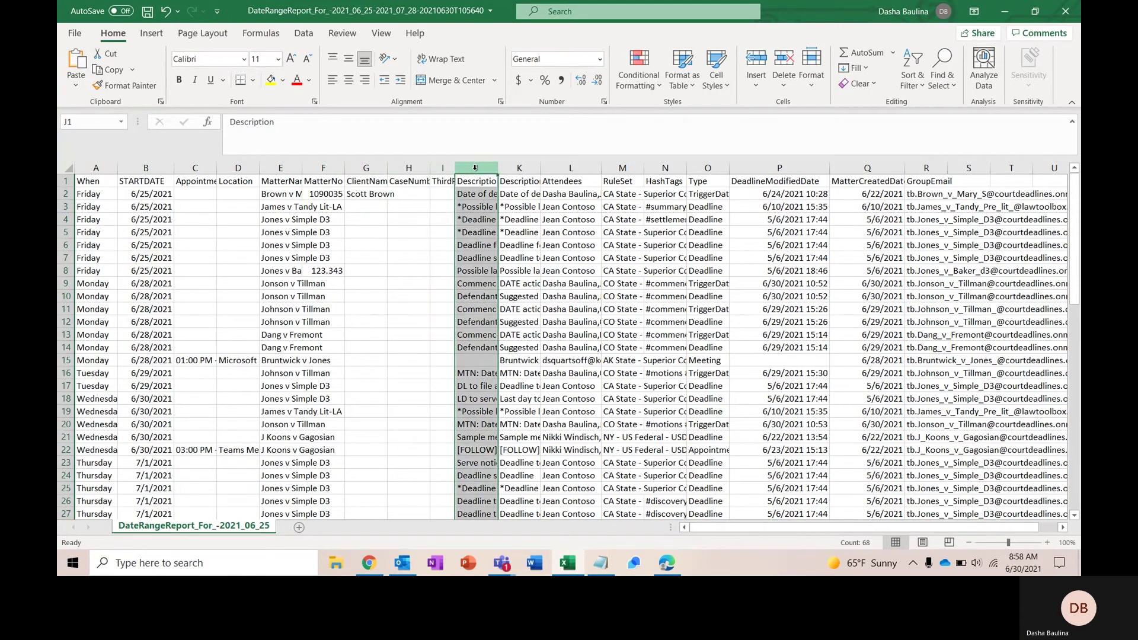
{"action": "left_click", "coordinate": [517, 168]}
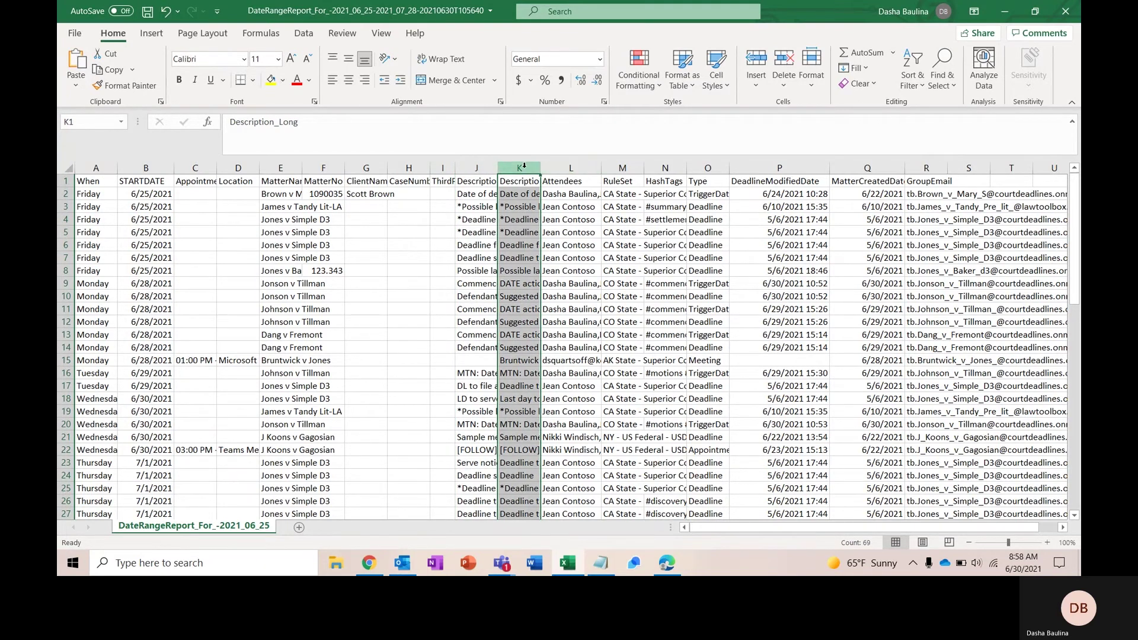
{"action": "right_click", "coordinate": [526, 168]}
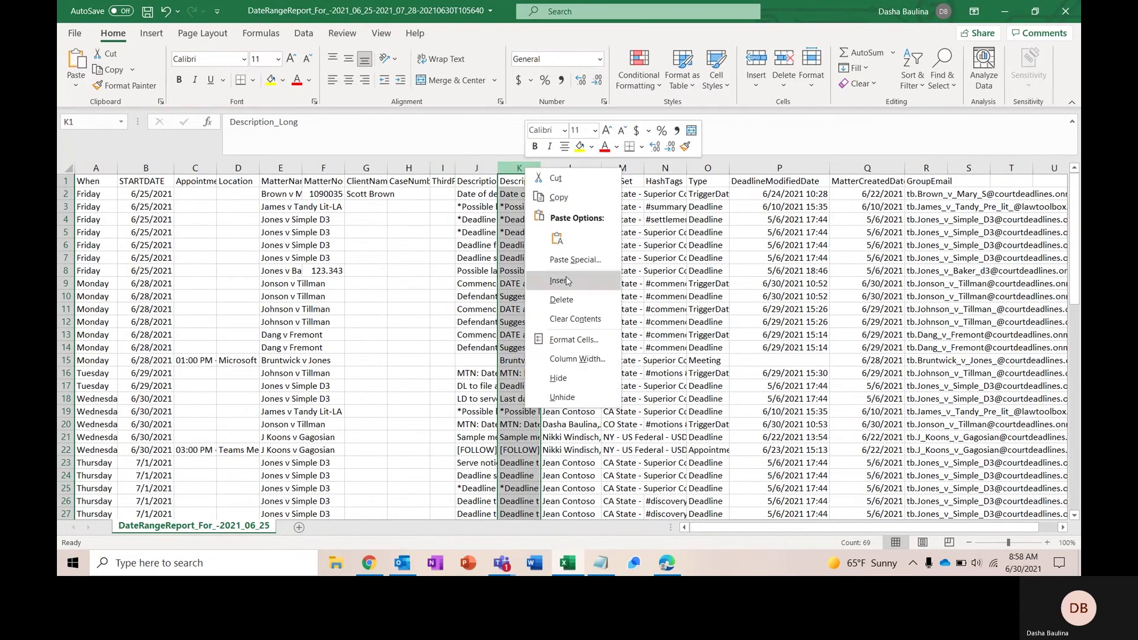
{"action": "left_click", "coordinate": [560, 379]}
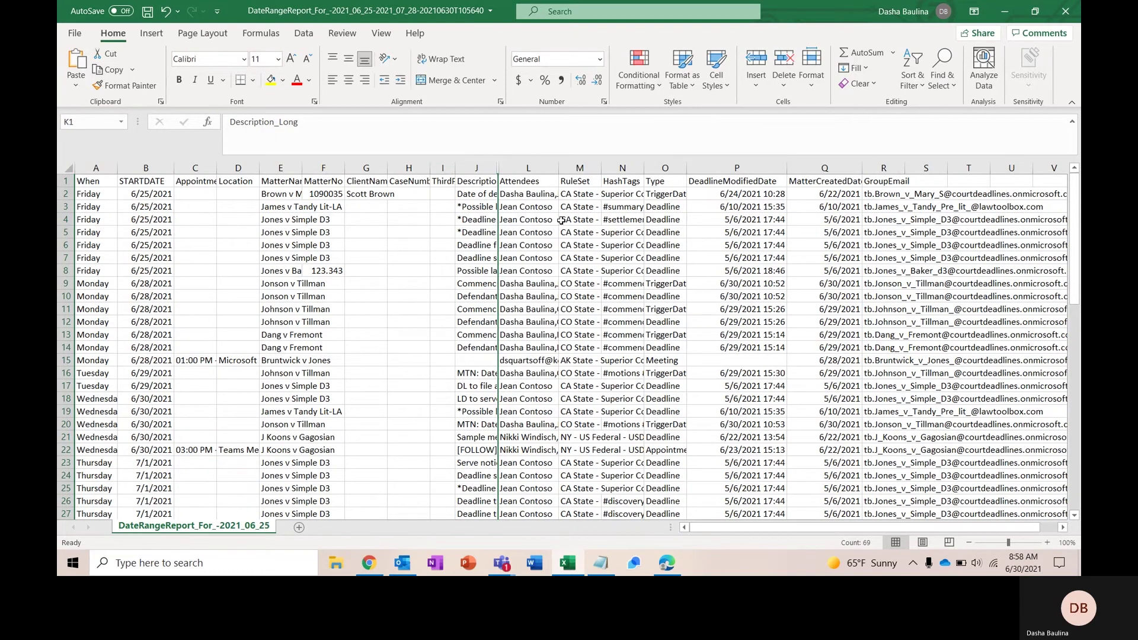
Step: Hide the GroupEmail column (R), leaving MatterCreatedDate last visible
{"action": "left_click", "coordinate": [521, 169]}
{"action": "left_click", "coordinate": [579, 168]}
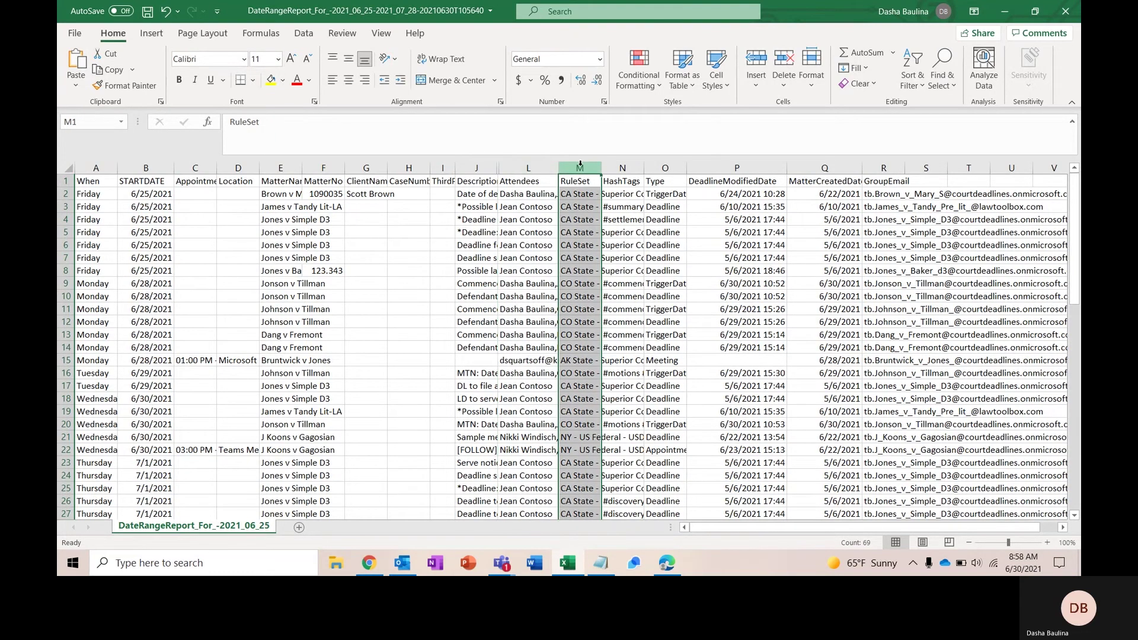
{"action": "left_click", "coordinate": [618, 168]}
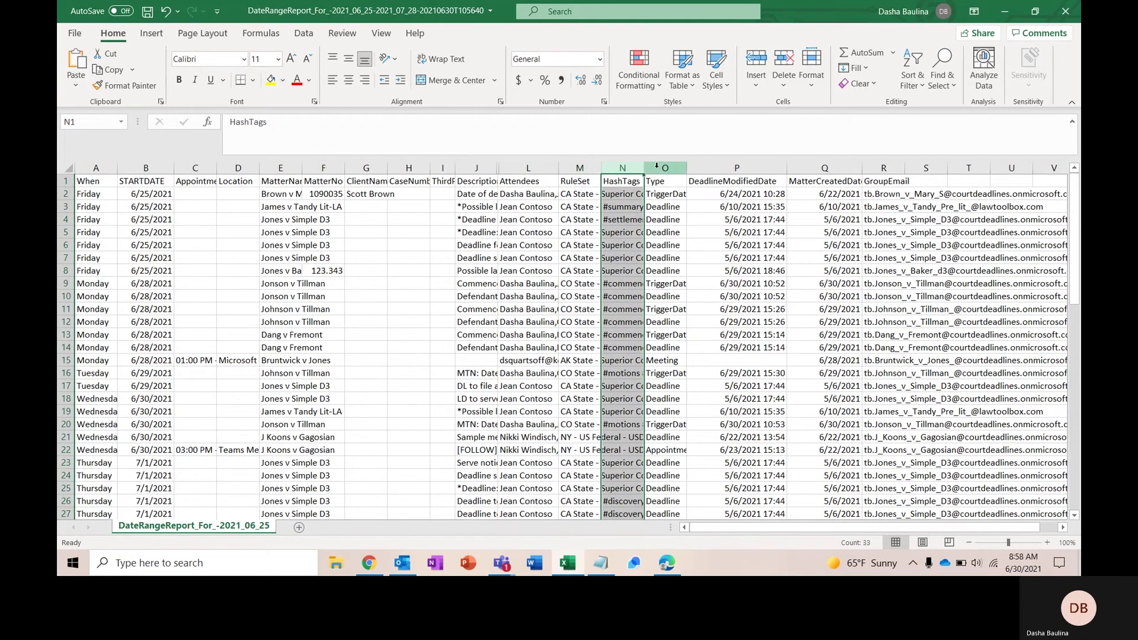
{"action": "left_click", "coordinate": [658, 168]}
{"action": "left_click", "coordinate": [708, 165]}
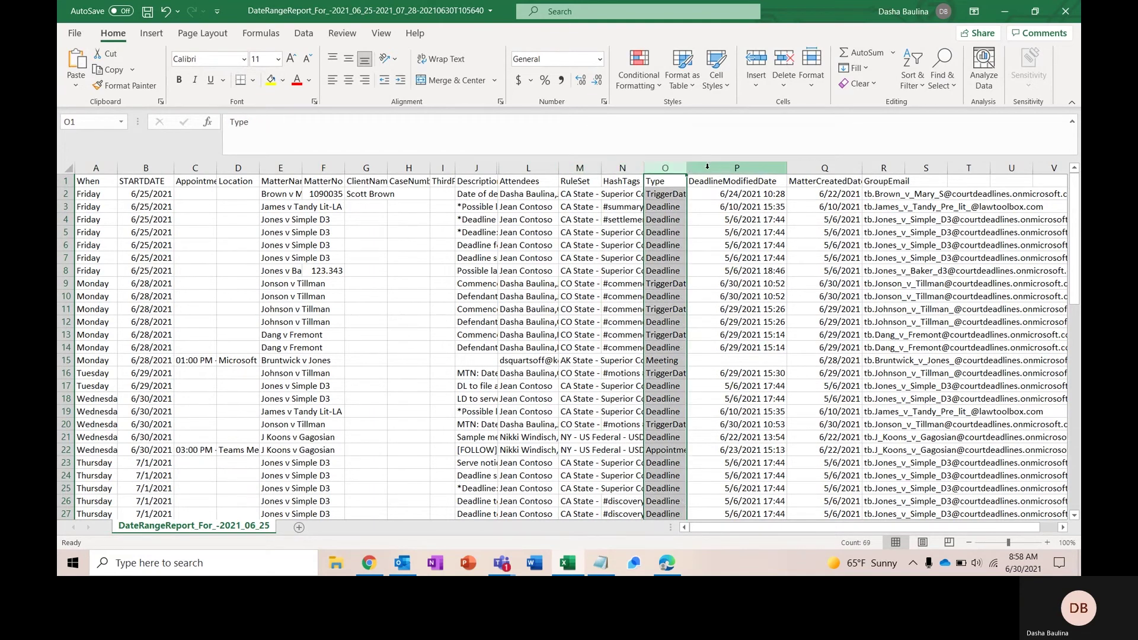
{"action": "left_click", "coordinate": [707, 166]}
{"action": "left_click", "coordinate": [814, 166]}
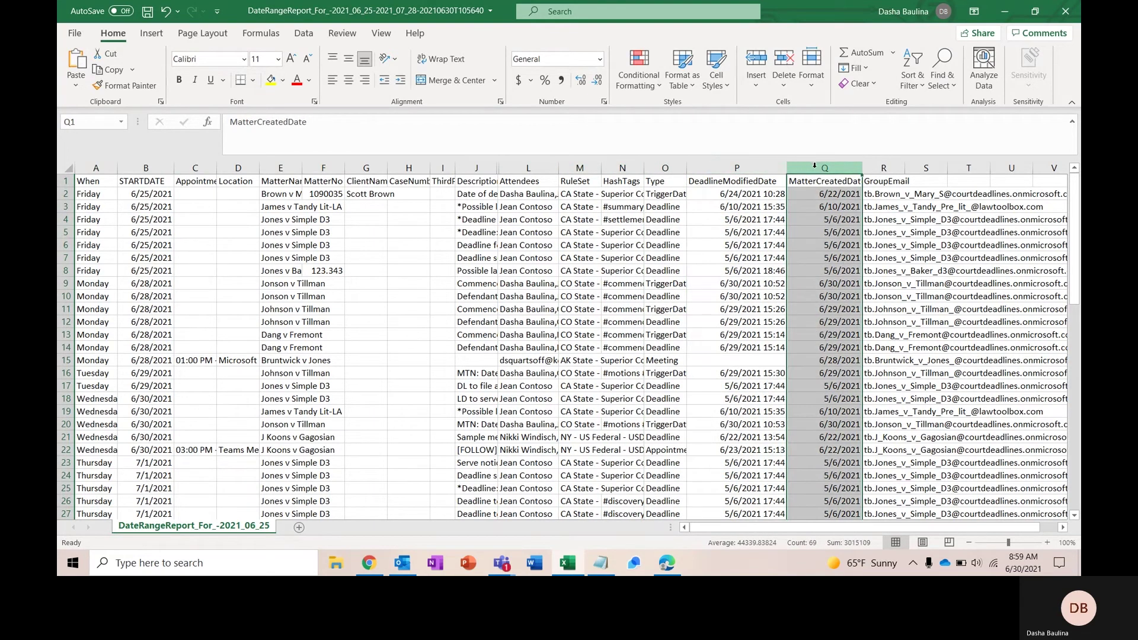
{"action": "scroll", "coordinate": [874, 179], "scroll_direction": "right", "scroll_amount": 1}
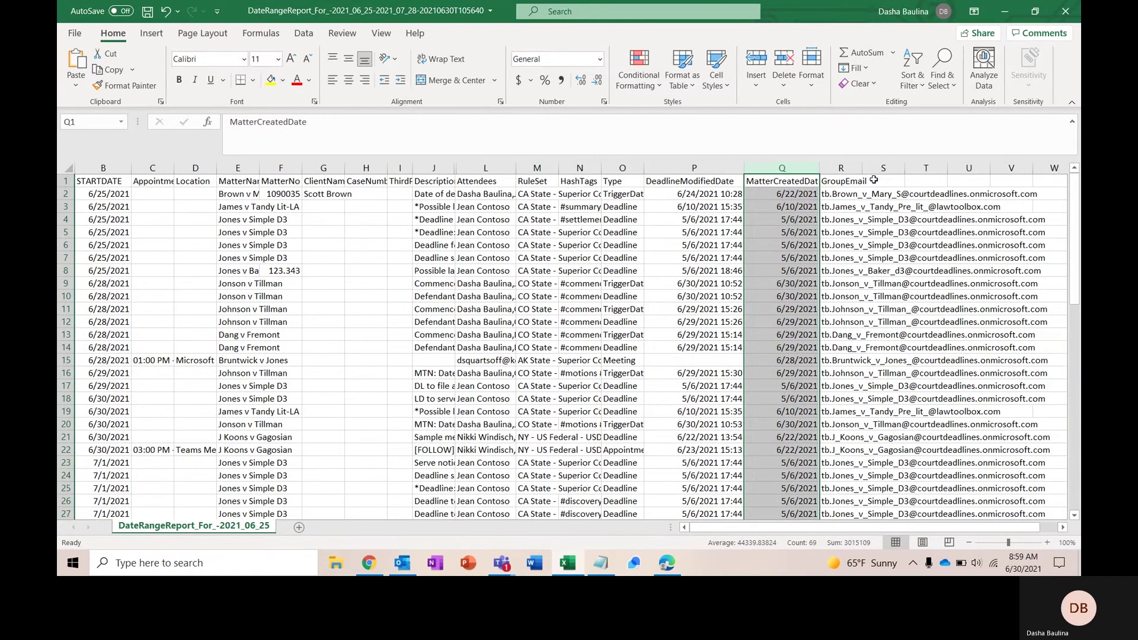
{"action": "left_click", "coordinate": [841, 168]}
{"action": "right_click", "coordinate": [842, 169]}
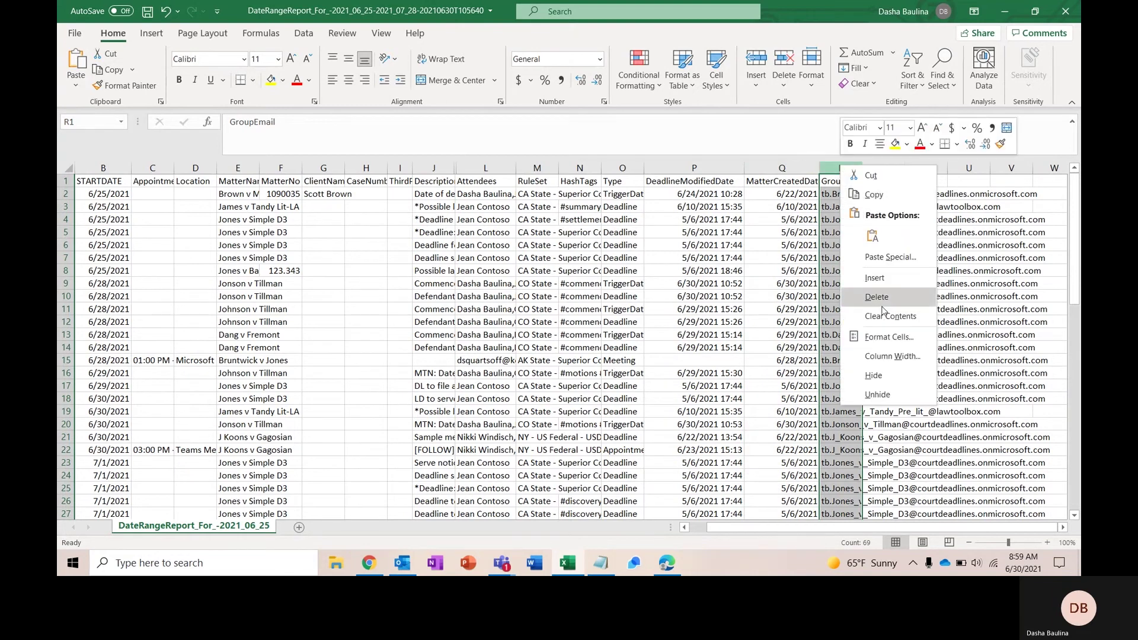
{"action": "left_click", "coordinate": [892, 375]}
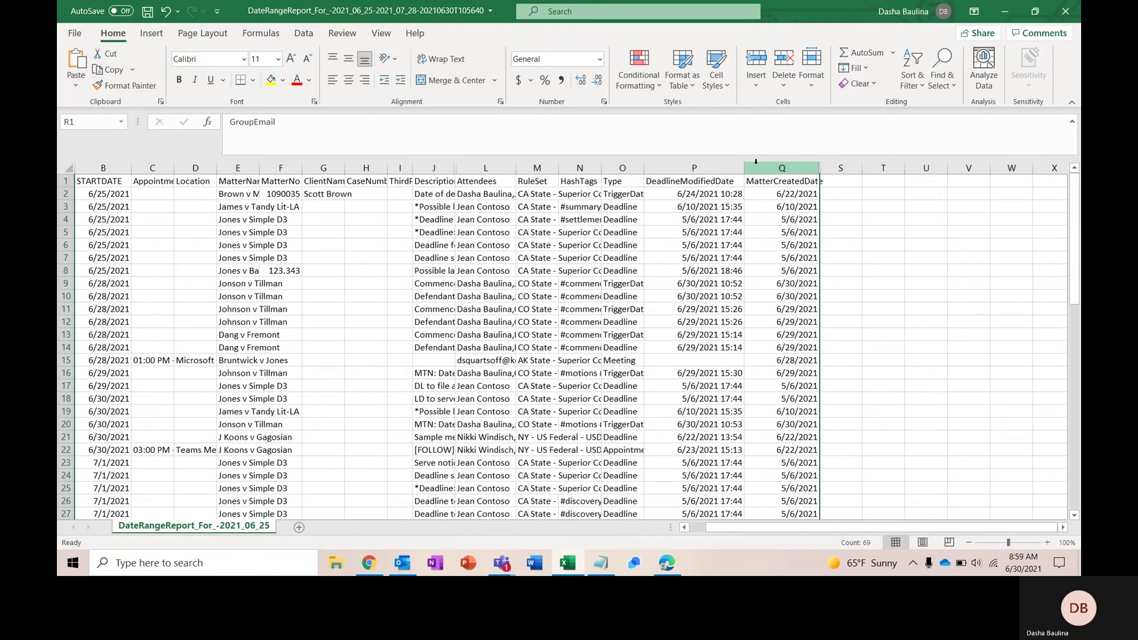
Step: Filter the Type column to Appointment only, then close Excel, answering the save prompt
{"action": "key", "text": "ctrl+shift+l"}
{"action": "left_click", "coordinate": [623, 194]}
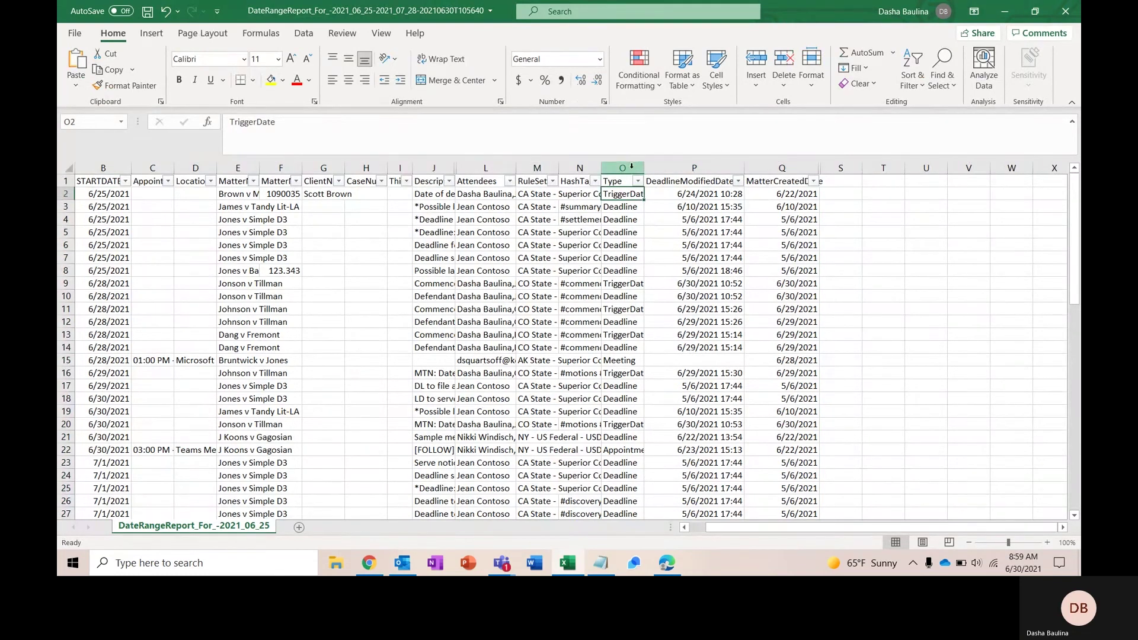
{"action": "left_click", "coordinate": [638, 181]}
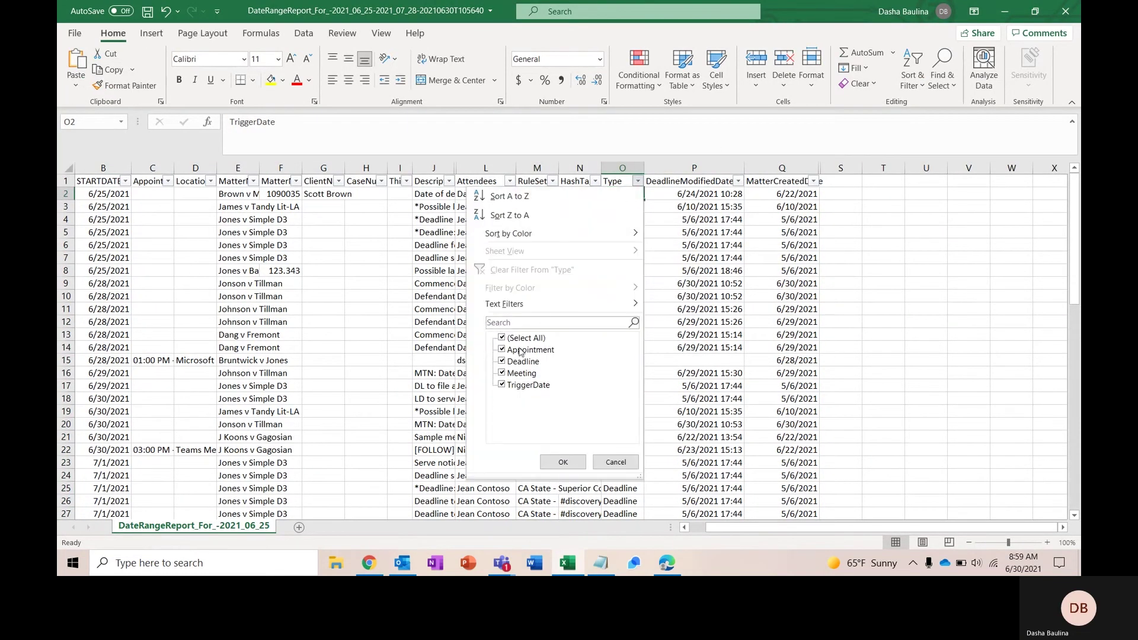
{"action": "left_click", "coordinate": [502, 337]}
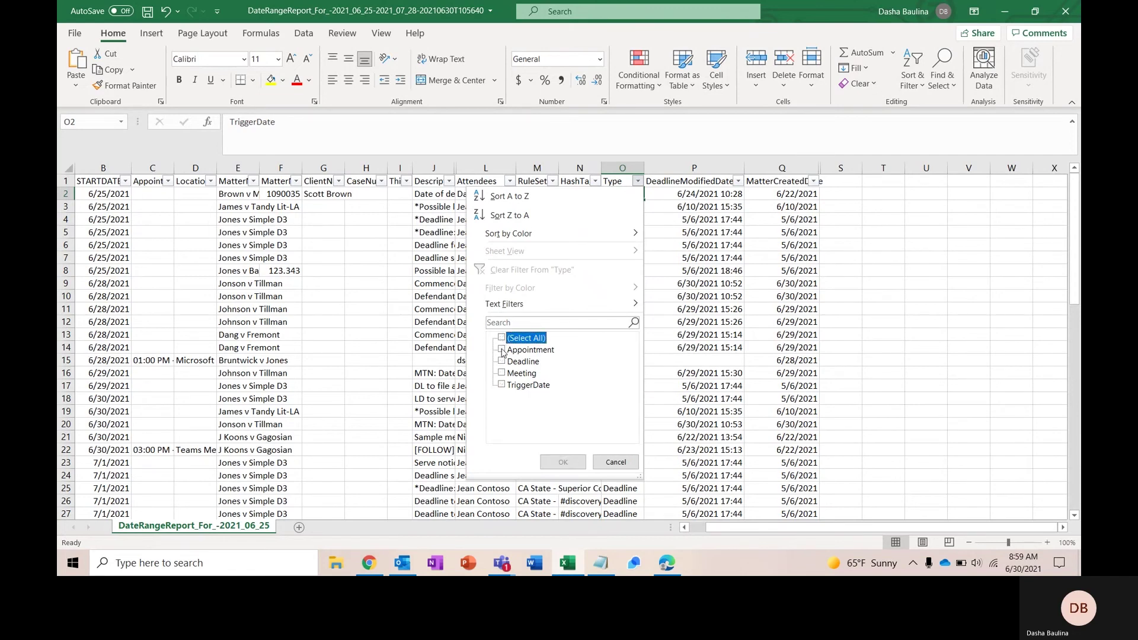
{"action": "left_click", "coordinate": [502, 350]}
{"action": "left_click", "coordinate": [566, 462]}
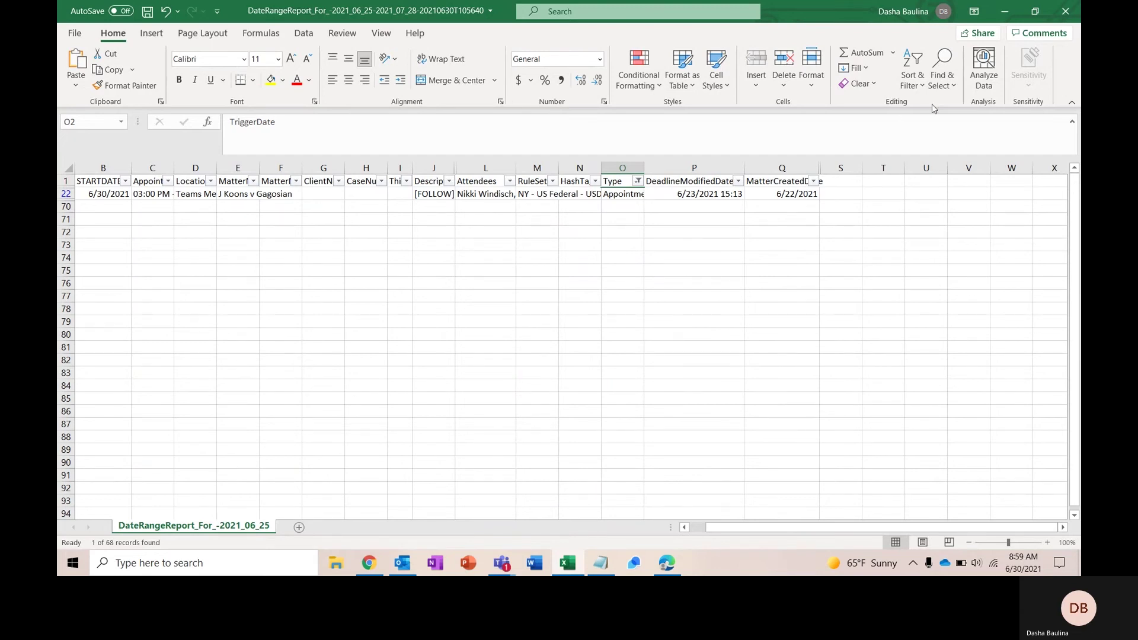
{"action": "left_click", "coordinate": [1065, 17]}
{"action": "key", "text": "Return"}
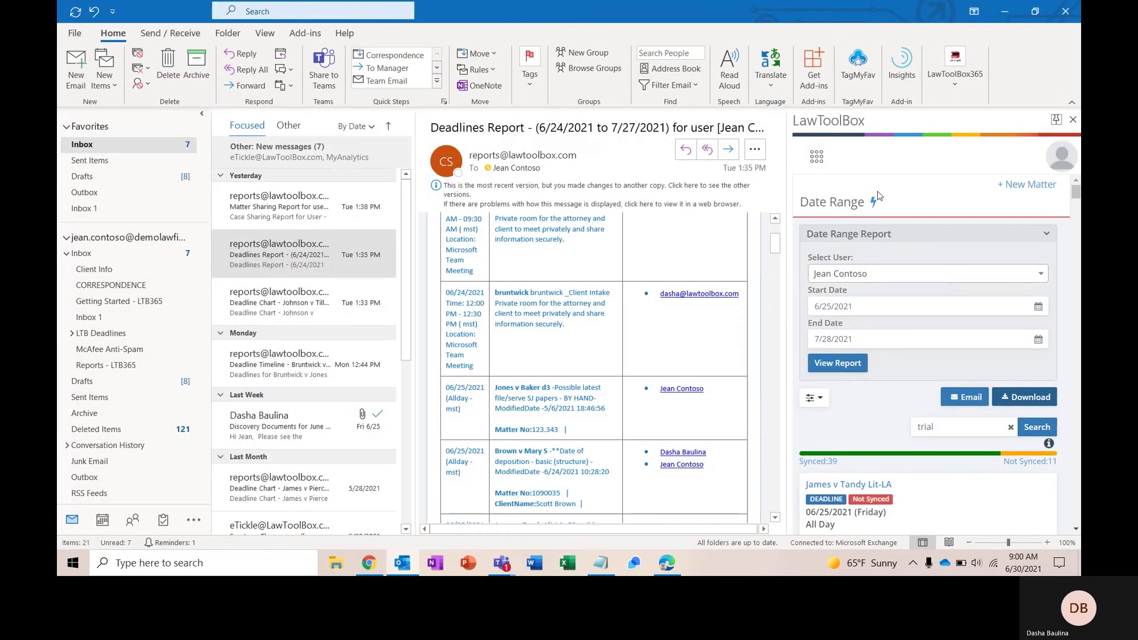
Step: Generate the Matter Sharing Report for the selected user and scroll through the result
{"action": "left_click", "coordinate": [876, 203]}
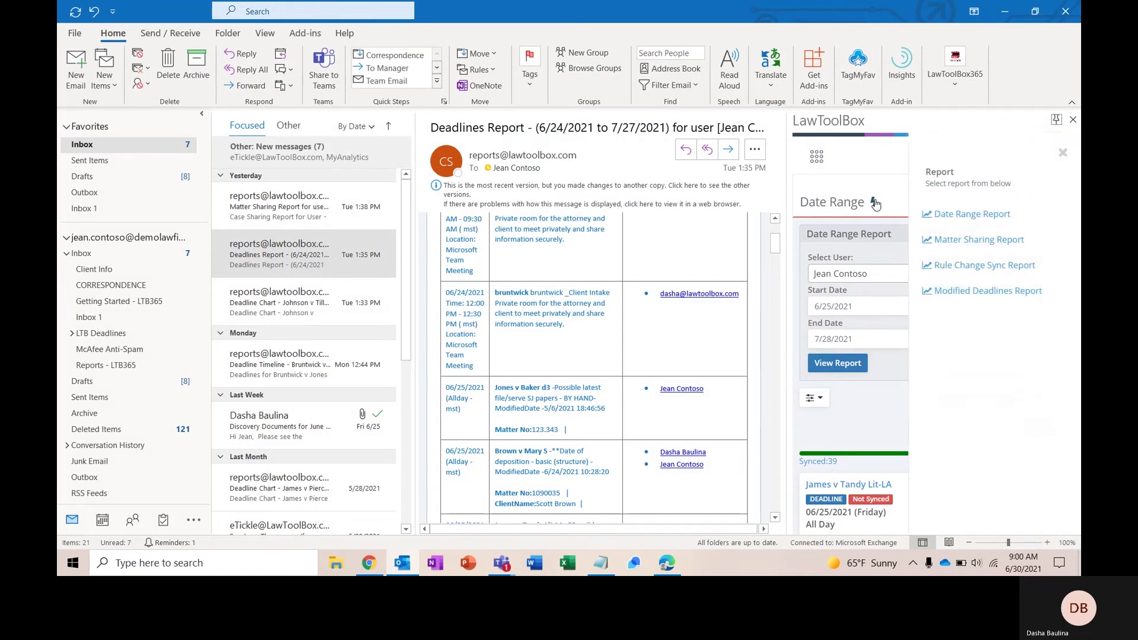
{"action": "left_click", "coordinate": [968, 243]}
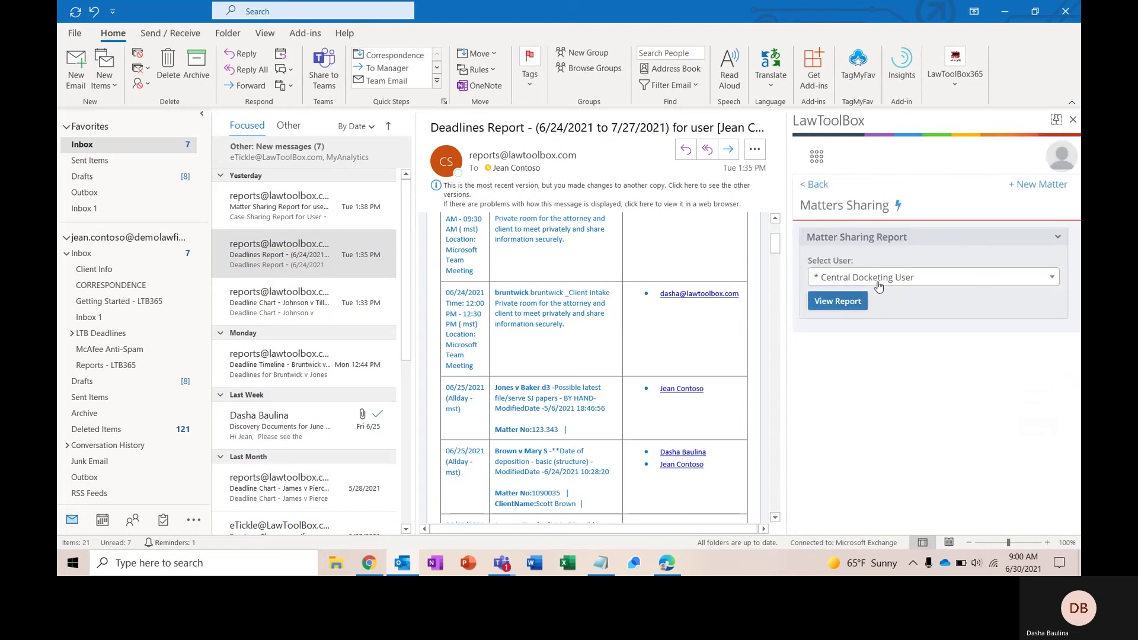
{"action": "left_click", "coordinate": [879, 286]}
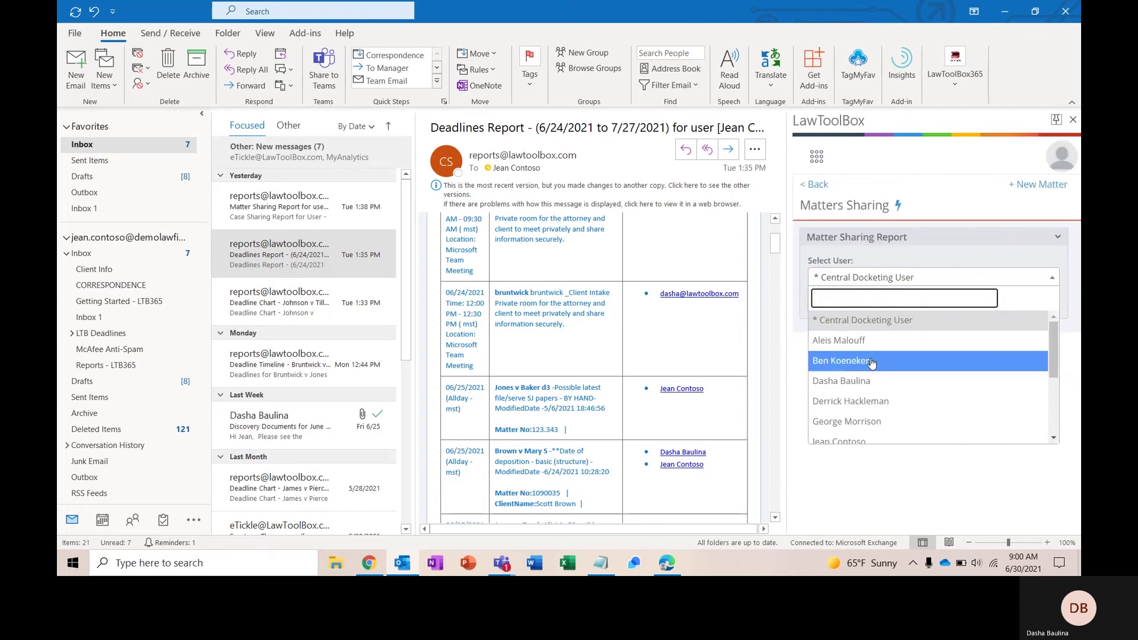
{"action": "left_click", "coordinate": [827, 440]}
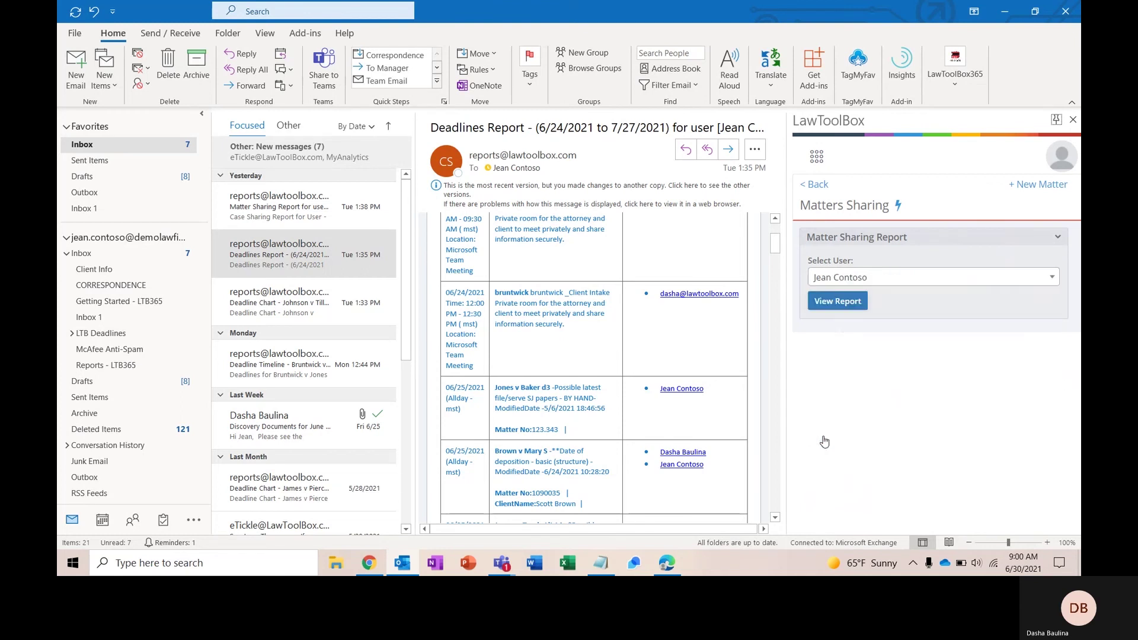
{"action": "left_click", "coordinate": [837, 302]}
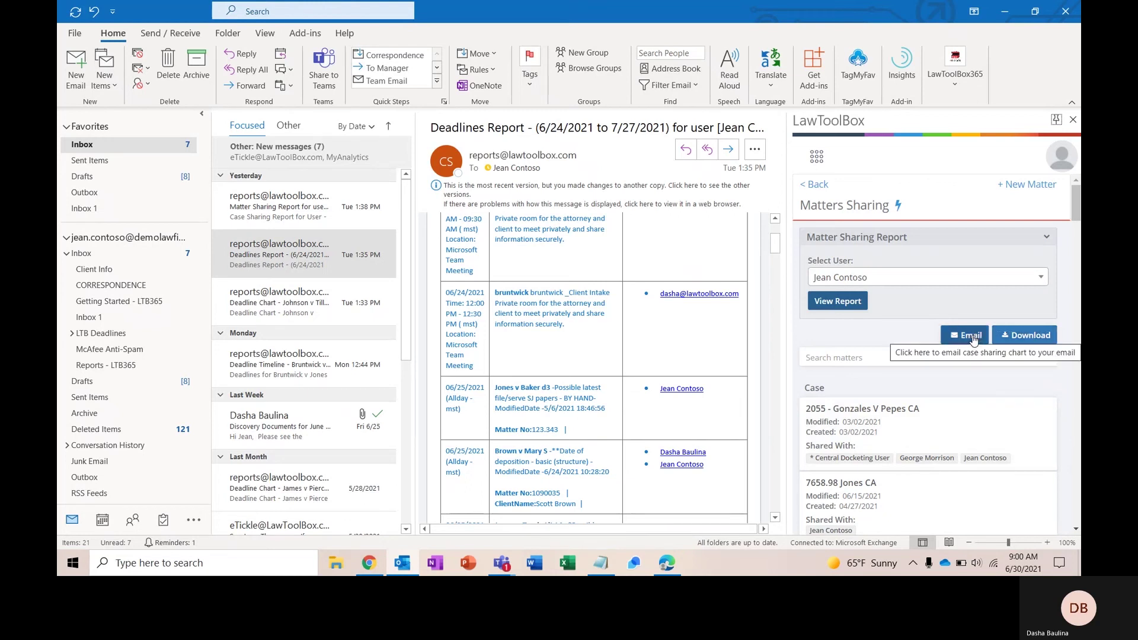
{"action": "scroll", "coordinate": [854, 391], "scroll_direction": "down", "scroll_amount": 2}
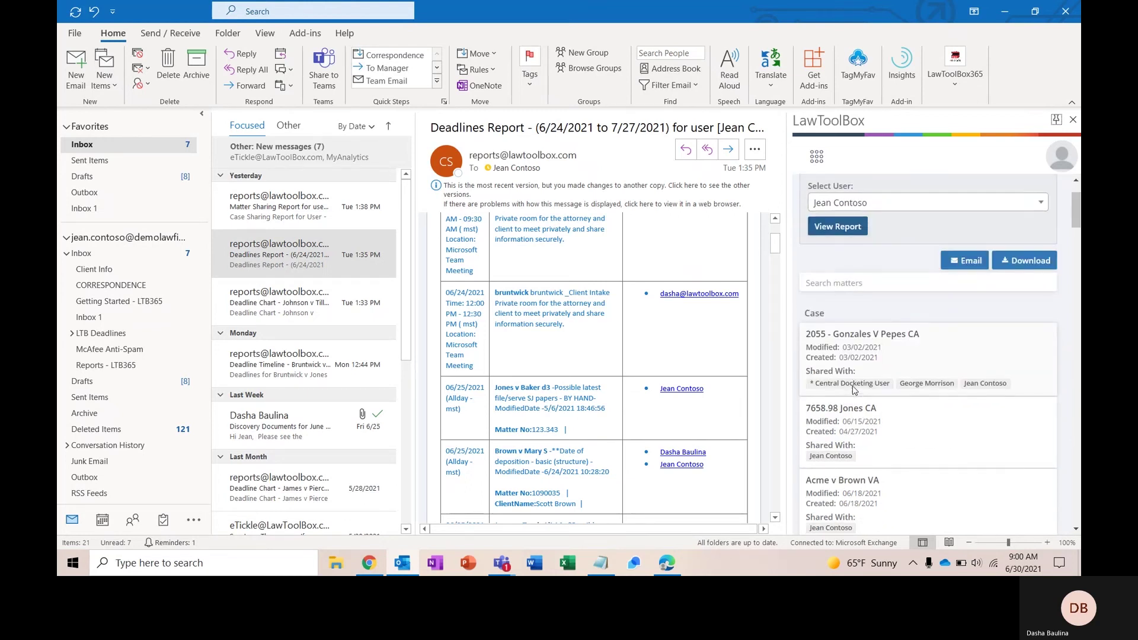
{"action": "scroll", "coordinate": [854, 390], "scroll_direction": "up", "scroll_amount": 2}
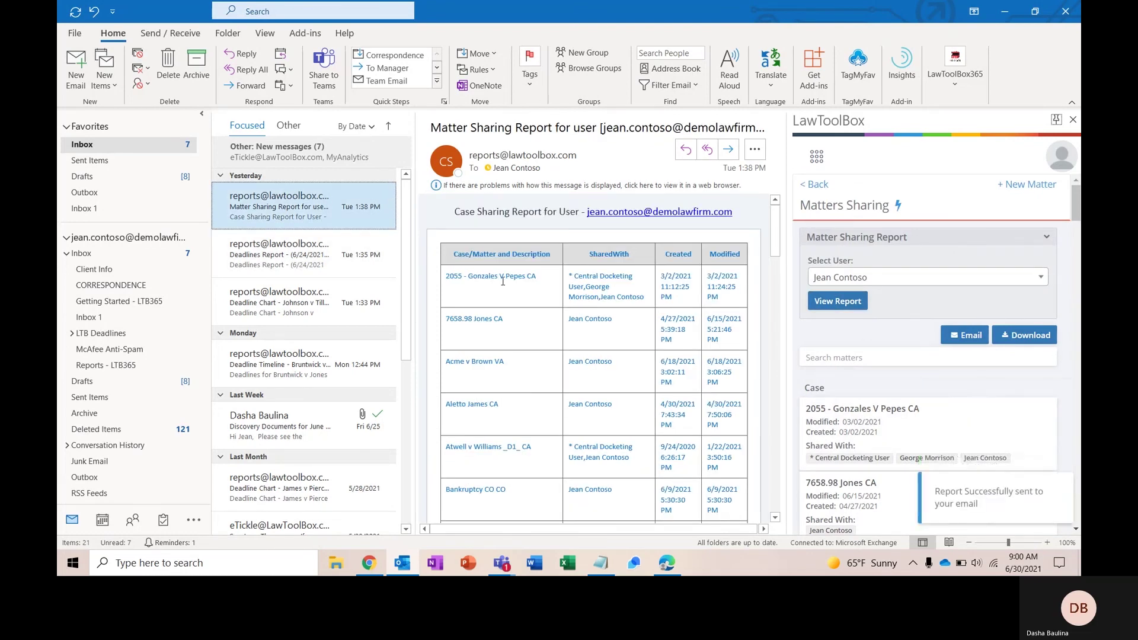
Step: Go to the LawToolBox Dashboard and collapse Upcoming Deadlines to reveal Recent Matters
{"action": "left_click", "coordinate": [817, 157]}
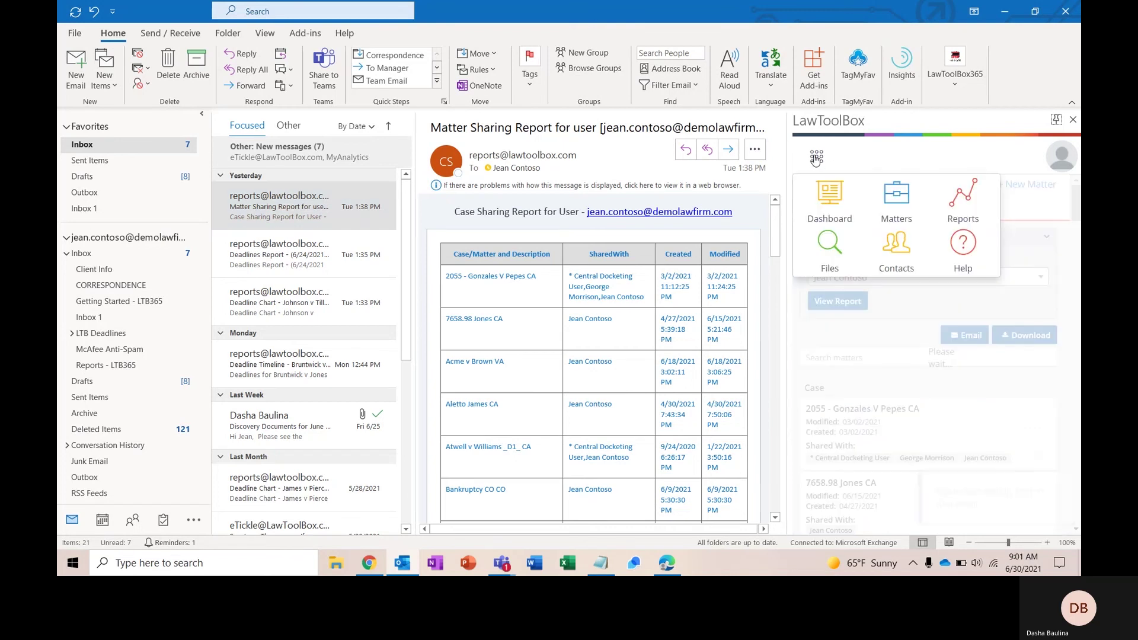
{"action": "left_click", "coordinate": [835, 190]}
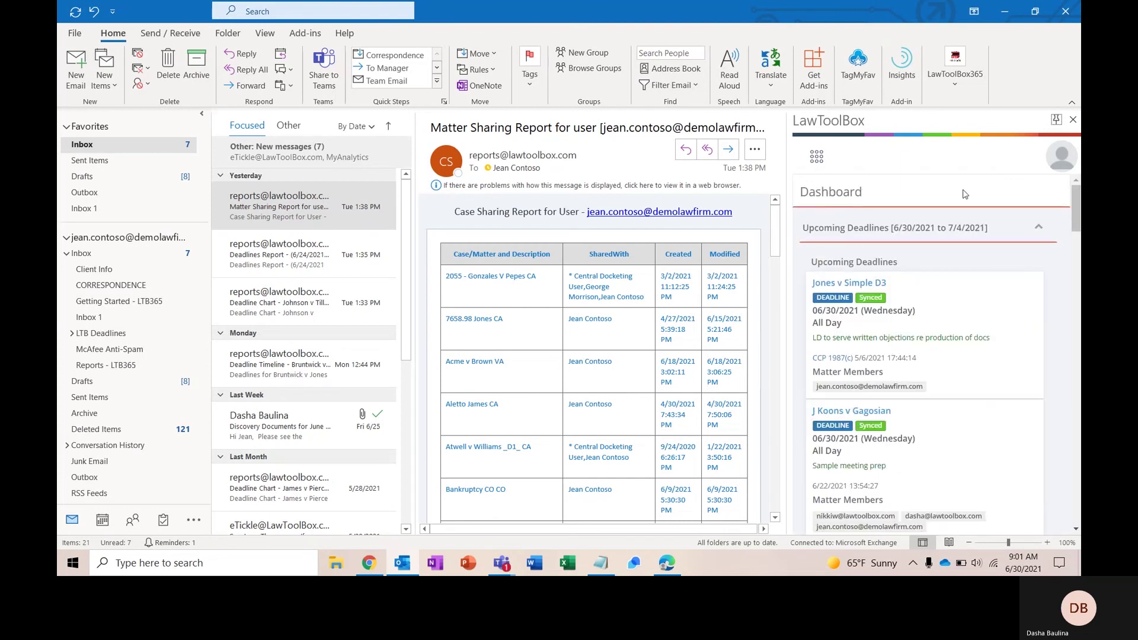
{"action": "left_click", "coordinate": [1039, 228]}
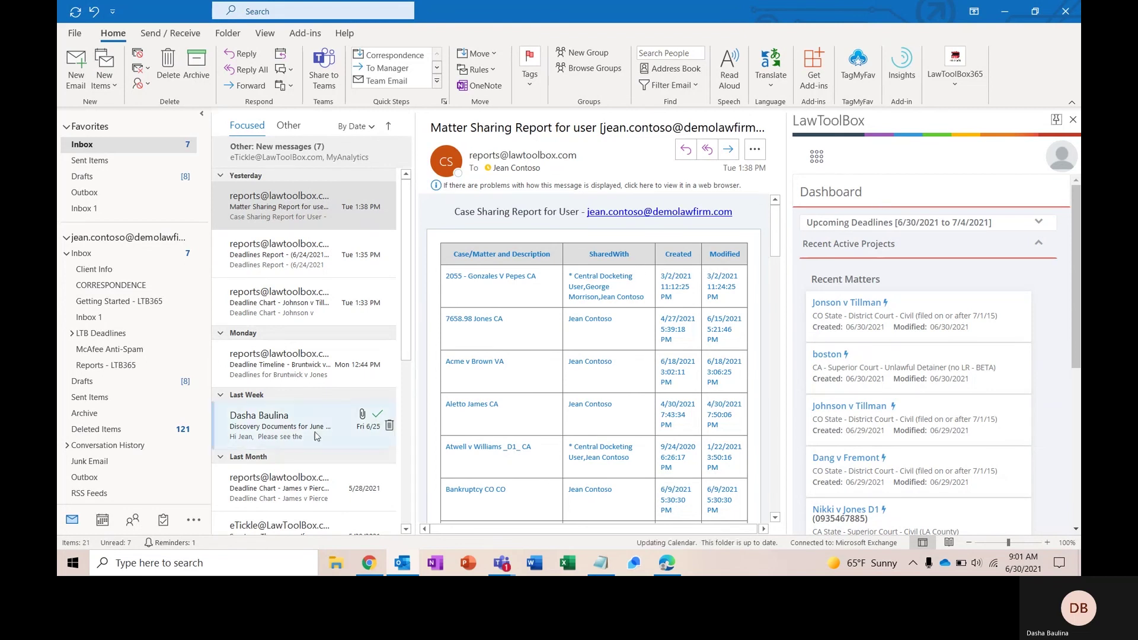
Step: Open the Scantec v Thompson eTickle email and scroll through the 13 upcoming deadlines for 6/30–7/4/2021
{"action": "left_click", "coordinate": [288, 521]}
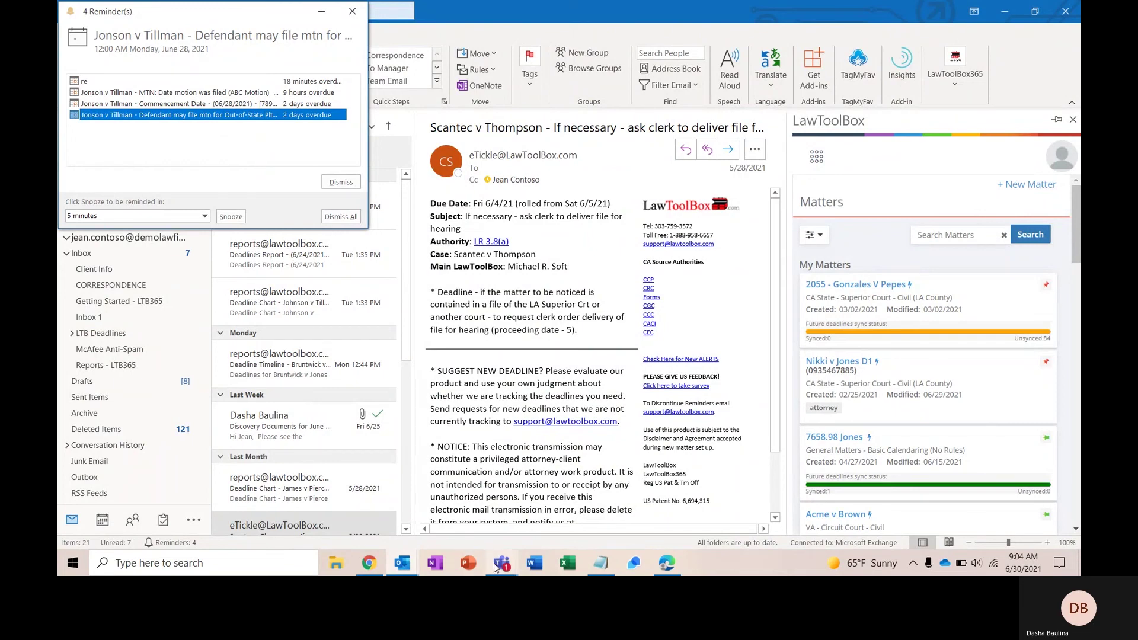
{"action": "scroll", "coordinate": [992, 349], "scroll_direction": "down", "scroll_amount": 3}
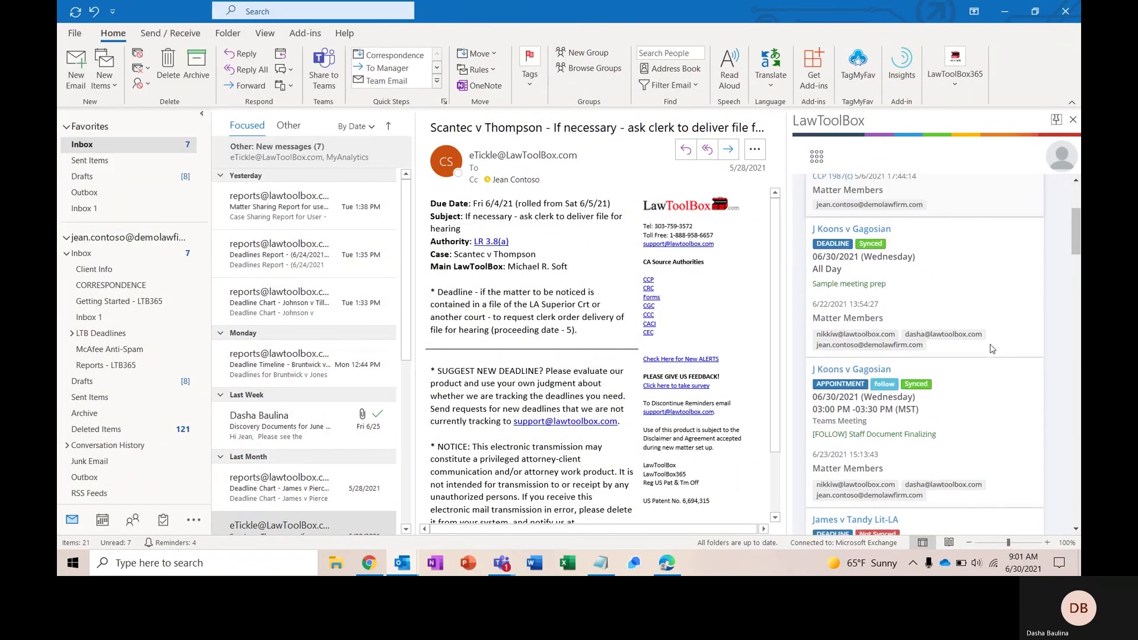
{"action": "scroll", "coordinate": [992, 350], "scroll_direction": "down", "scroll_amount": 5}
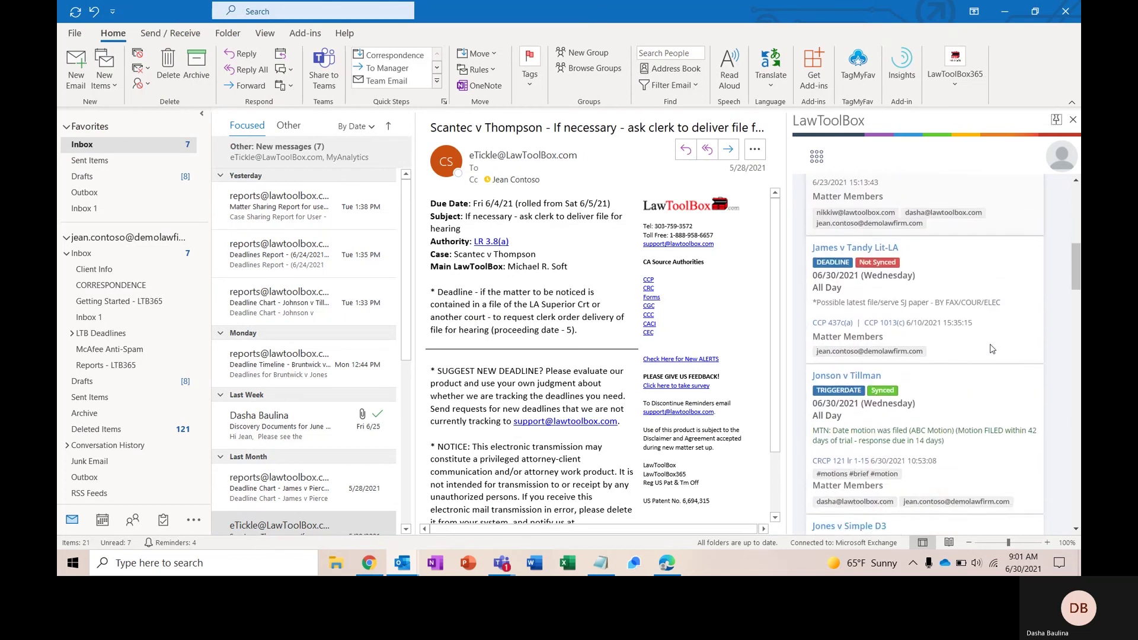
{"action": "scroll", "coordinate": [992, 349], "scroll_direction": "down", "scroll_amount": 5}
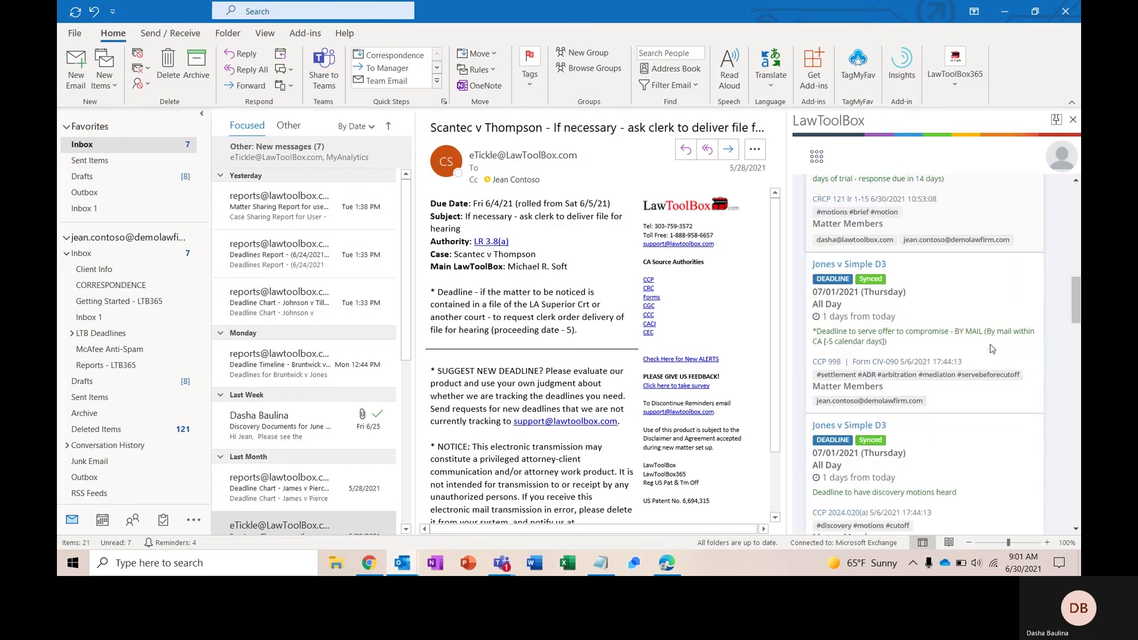
{"action": "scroll", "coordinate": [992, 349], "scroll_direction": "down", "scroll_amount": 5}
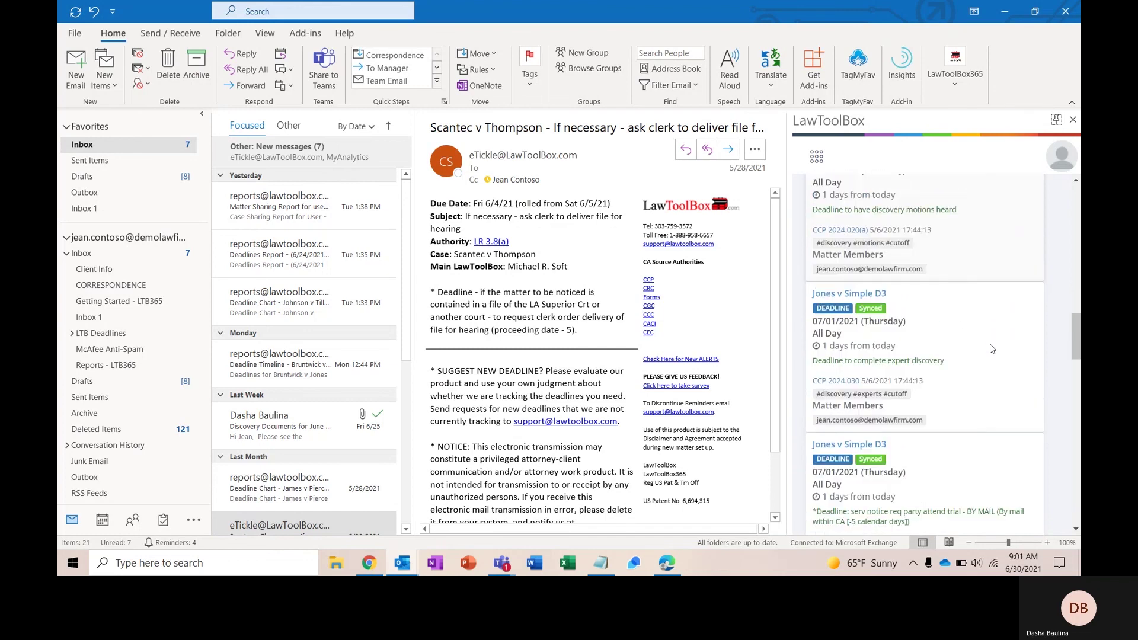
{"action": "scroll", "coordinate": [993, 350], "scroll_direction": "down", "scroll_amount": 4}
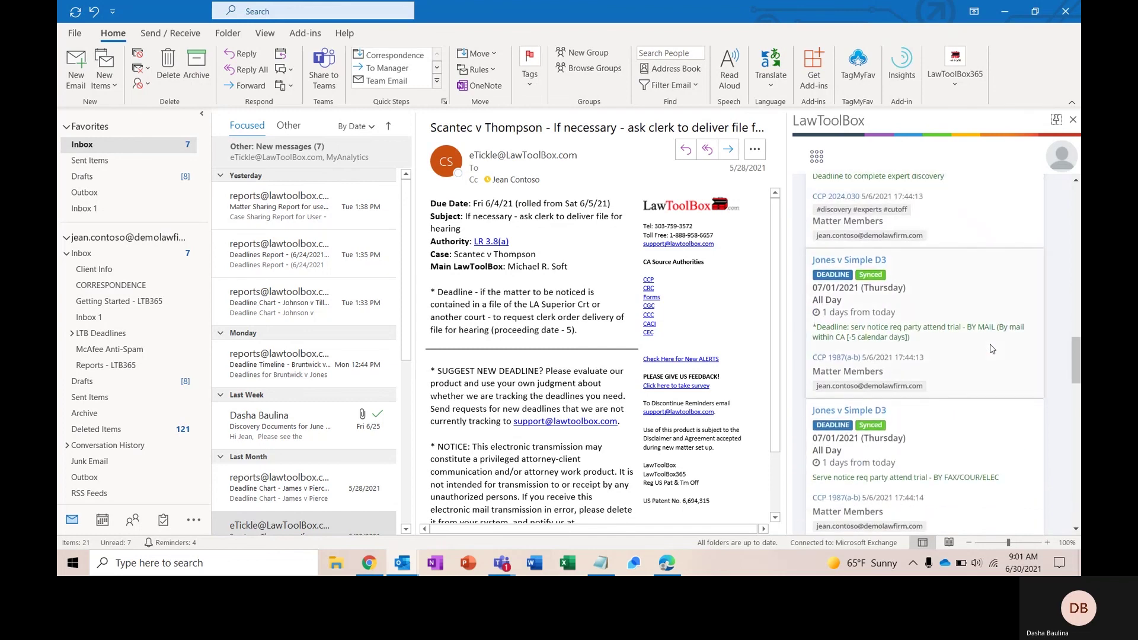
{"action": "scroll", "coordinate": [993, 350], "scroll_direction": "down", "scroll_amount": 4}
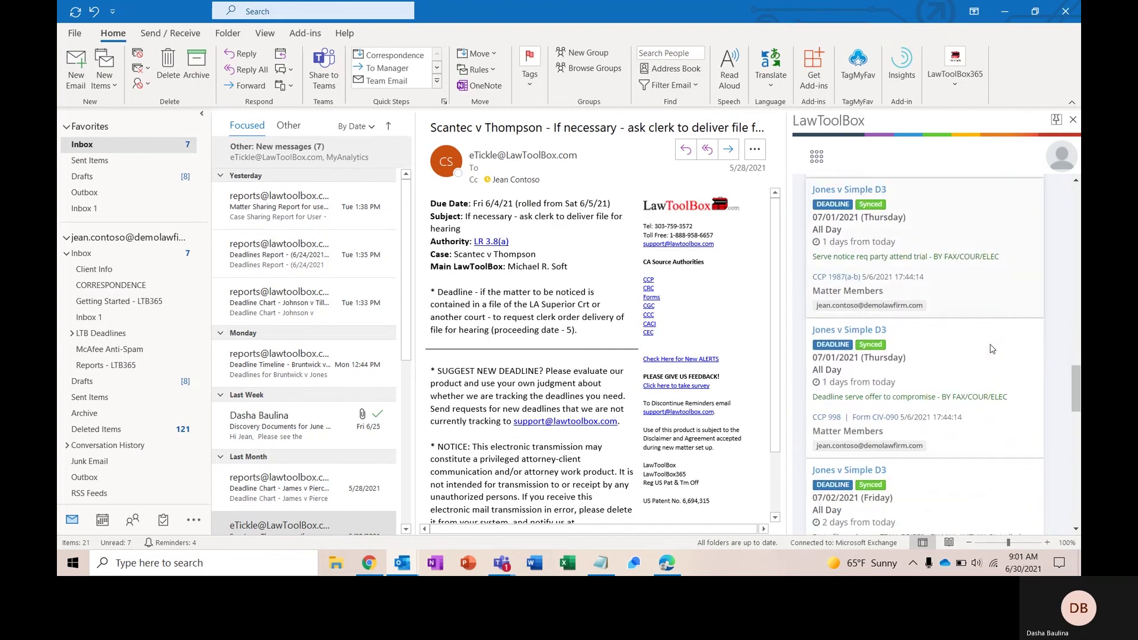
{"action": "scroll", "coordinate": [992, 349], "scroll_direction": "down", "scroll_amount": 4}
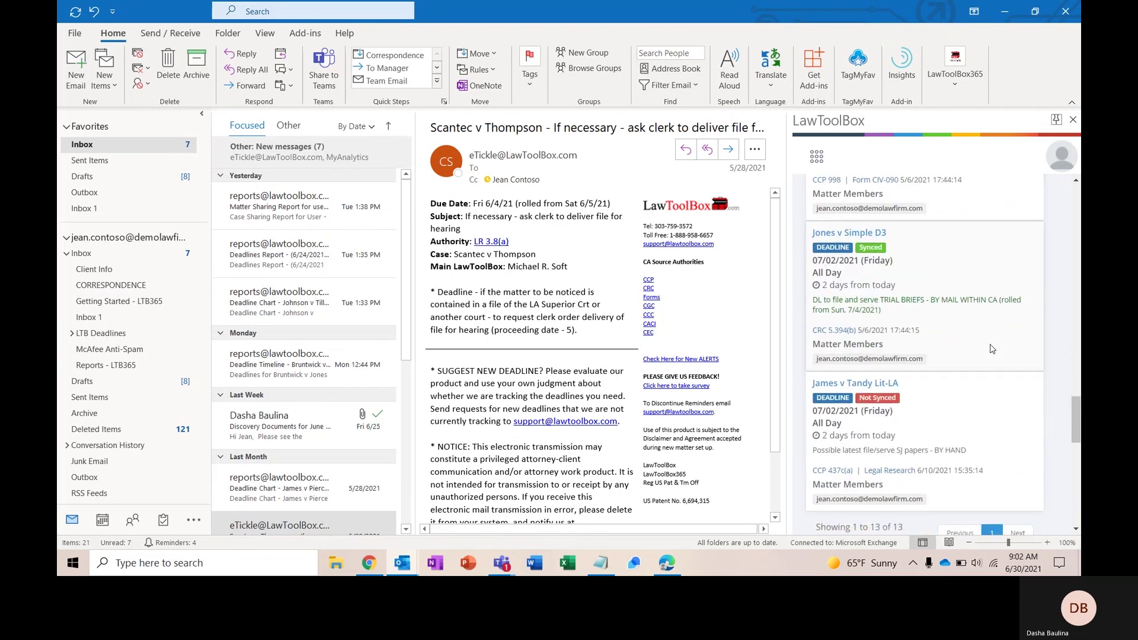
{"action": "scroll", "coordinate": [992, 349], "scroll_direction": "up", "scroll_amount": 12}
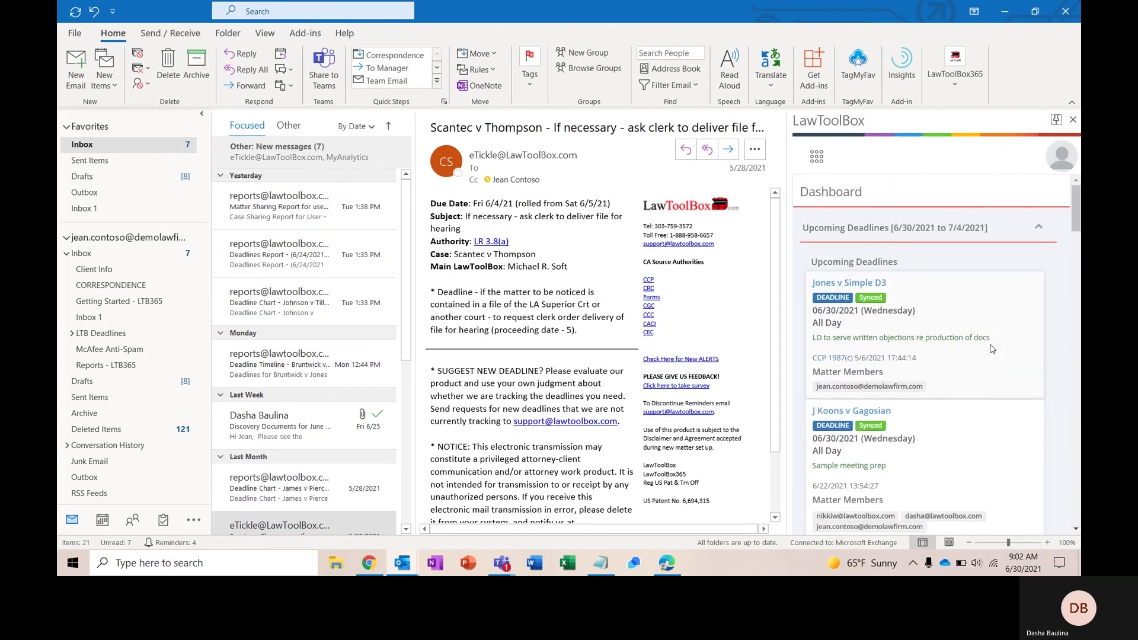
Step: View the Jonson v Tillman deadline calendar, then browse that matter's tools menu
{"action": "left_click", "coordinate": [858, 304]}
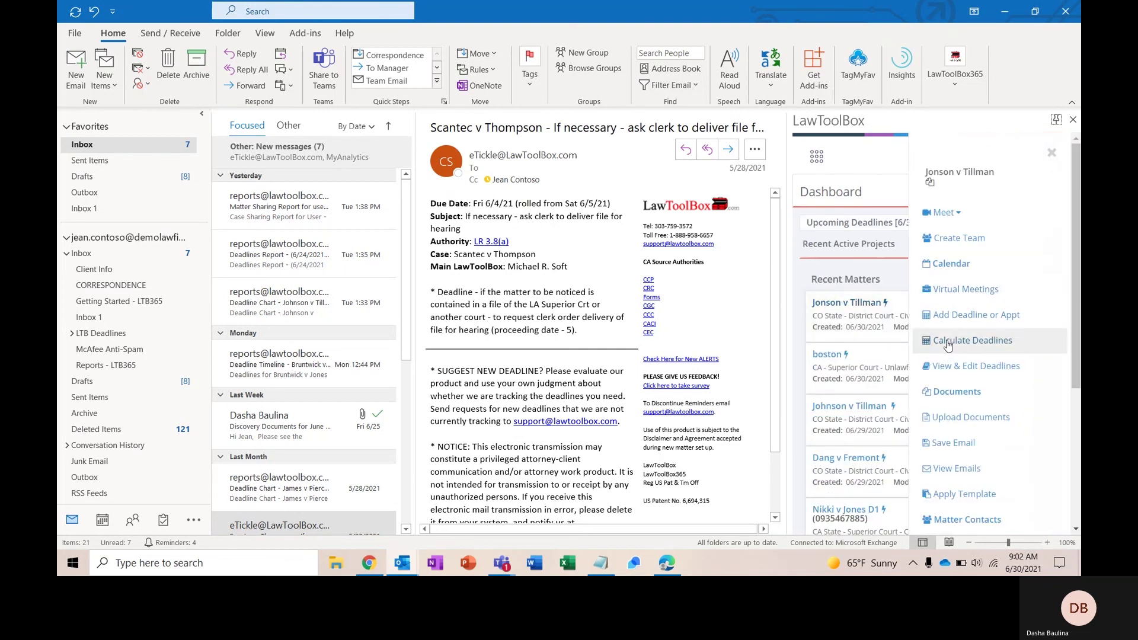
{"action": "left_click", "coordinate": [956, 274]}
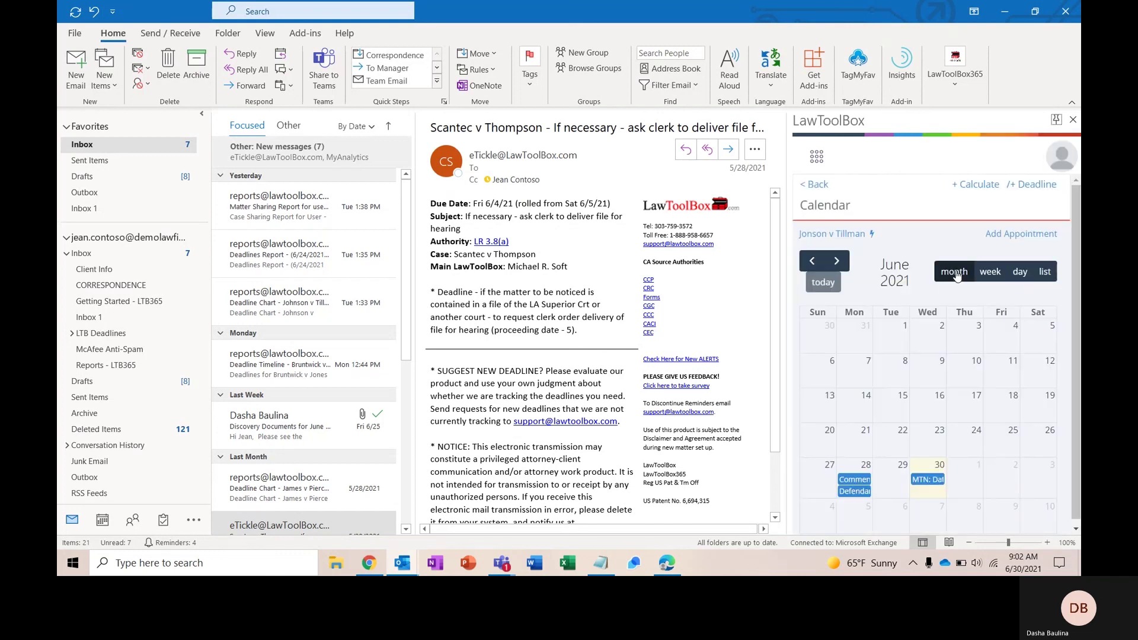
{"action": "left_click", "coordinate": [863, 236]}
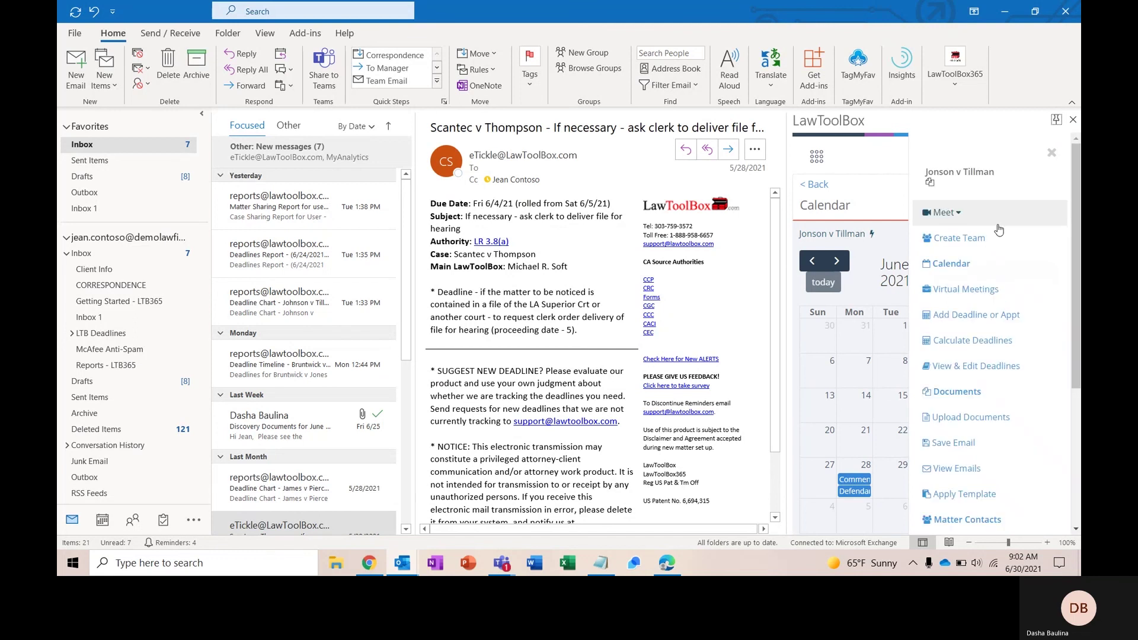
{"action": "scroll", "coordinate": [963, 421], "scroll_direction": "down", "scroll_amount": 3}
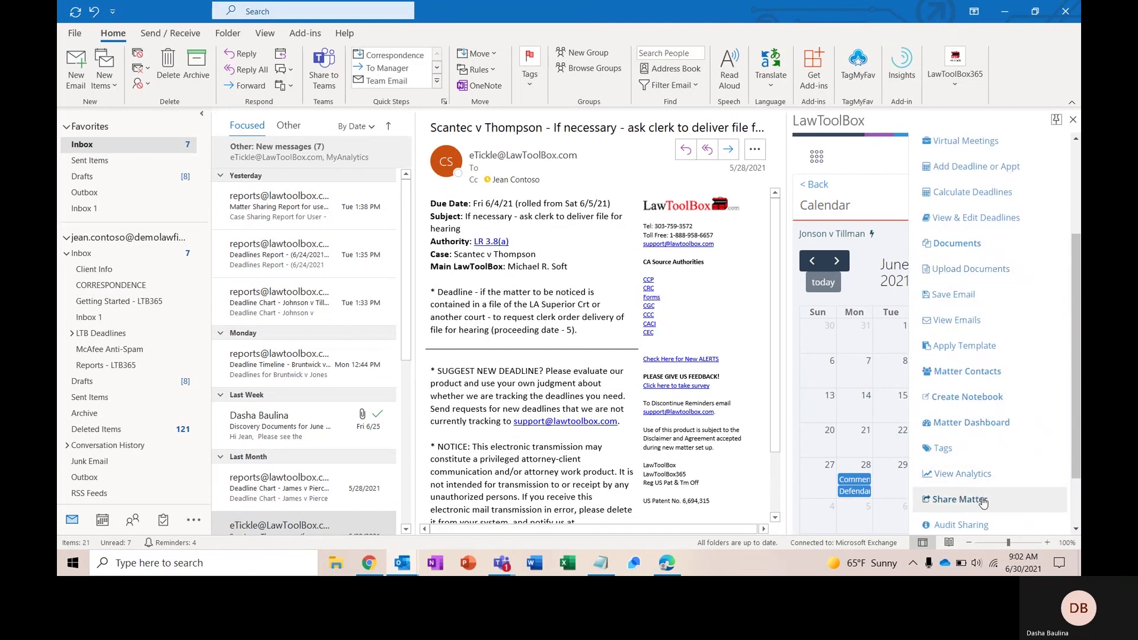
{"action": "scroll", "coordinate": [978, 504], "scroll_direction": "down", "scroll_amount": 2}
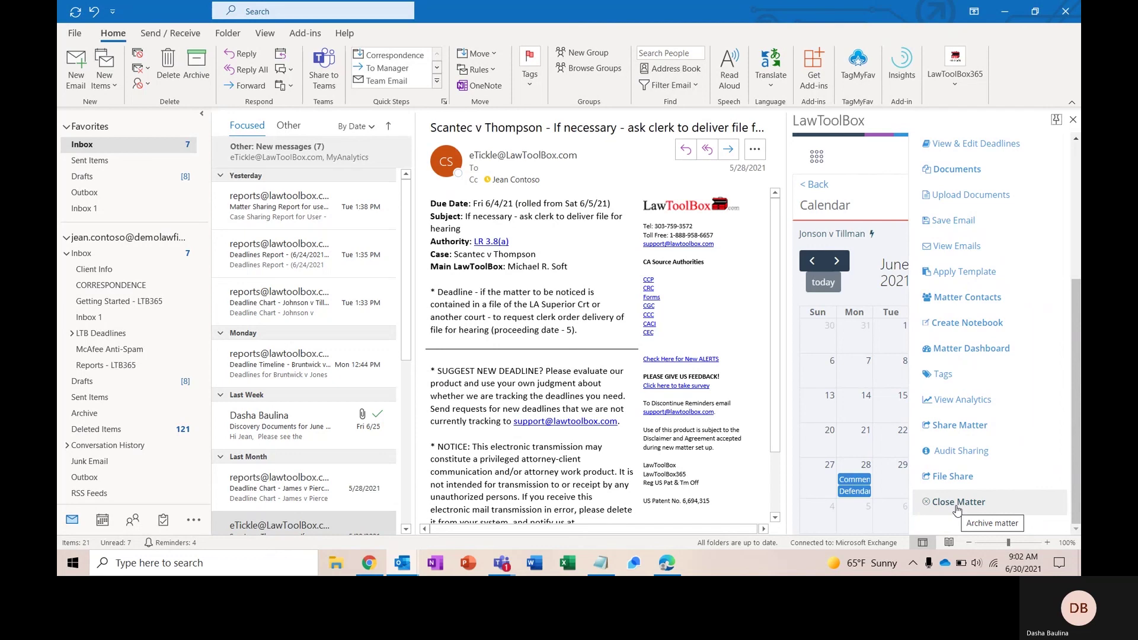
Step: Check the Matters list with the My Matters filter, then switch to the LawToolBox web app in Edge
{"action": "left_click", "coordinate": [958, 503]}
{"action": "left_click", "coordinate": [814, 234]}
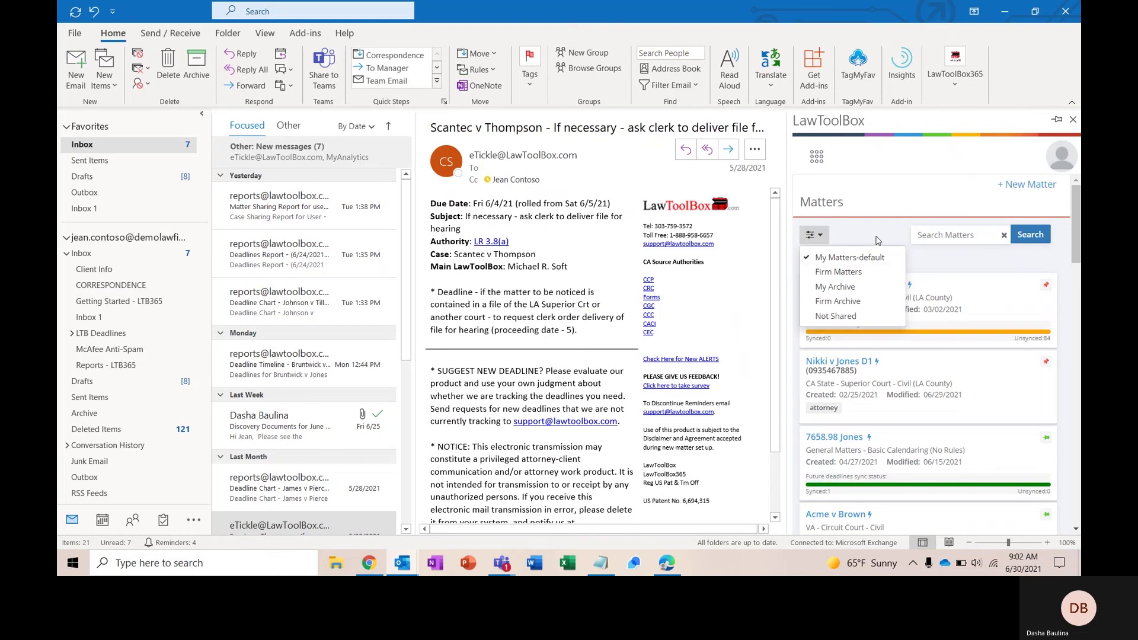
{"action": "left_click", "coordinate": [815, 235]}
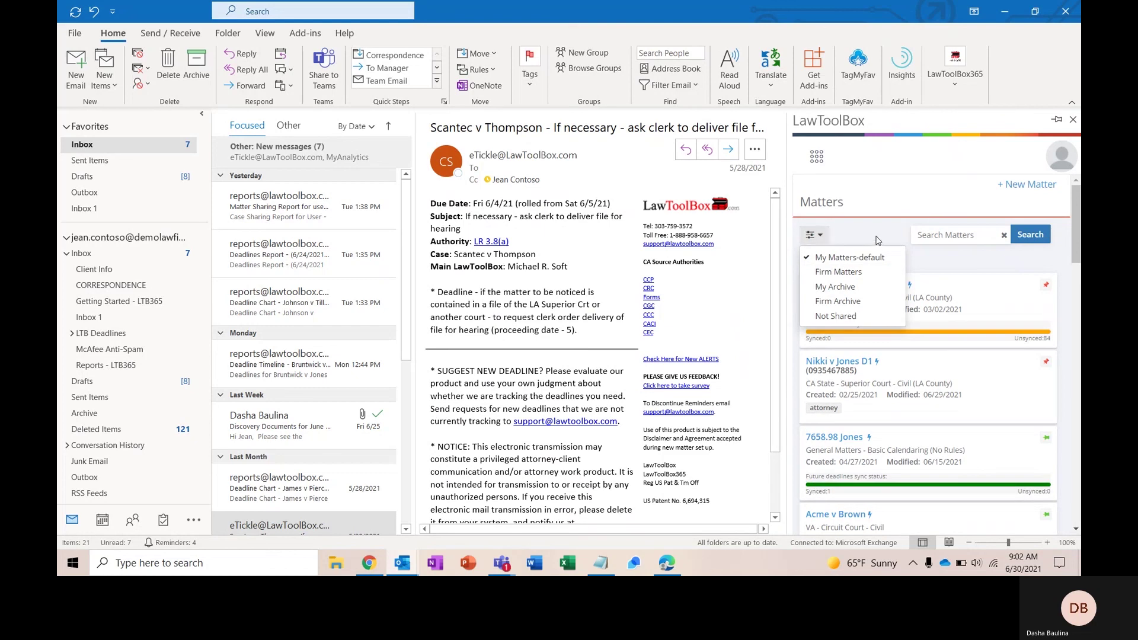
{"action": "left_click", "coordinate": [667, 563]}
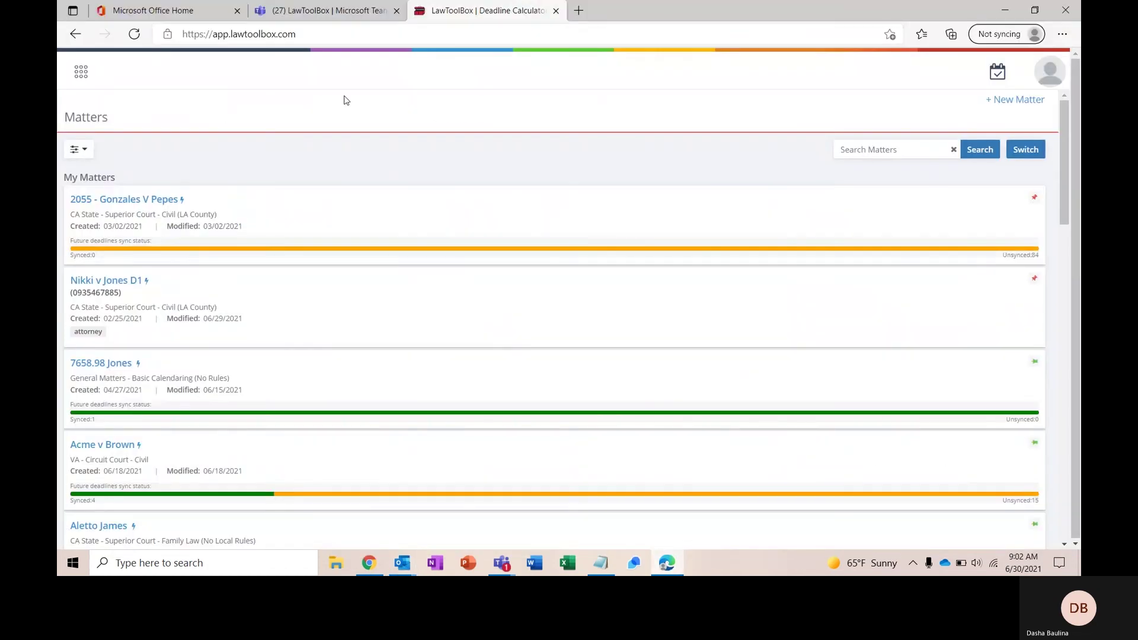
{"action": "left_click", "coordinate": [309, 37]}
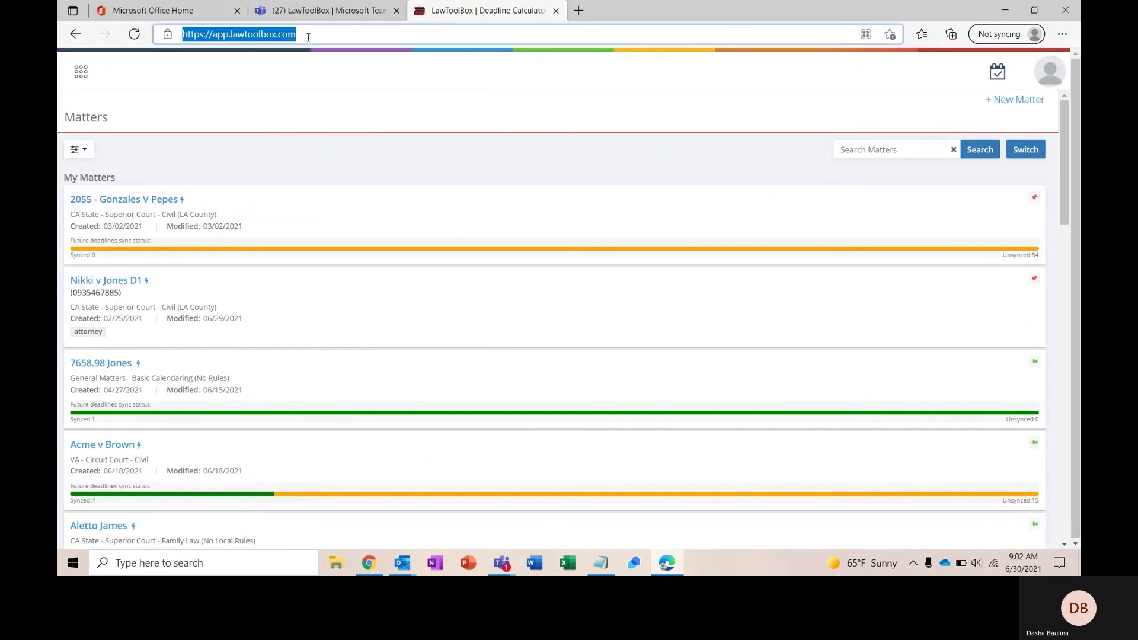